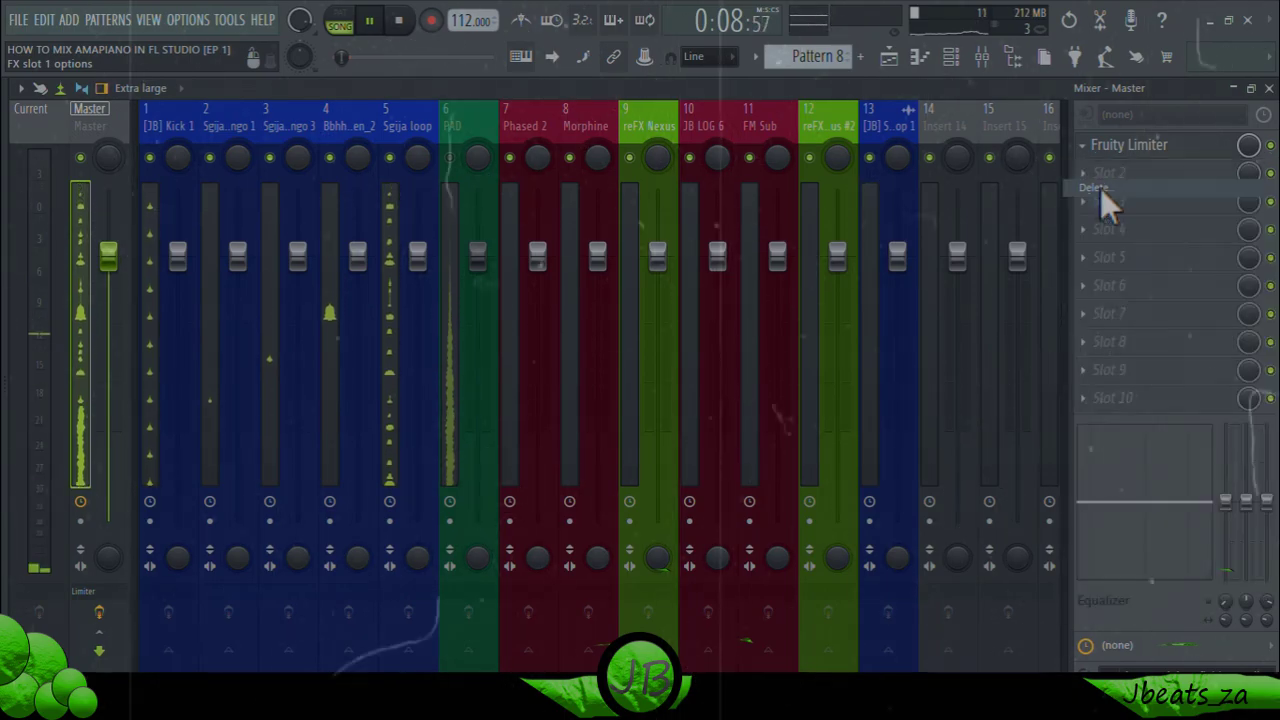
Step: Delete Fruity Limiter from the Master track and select the [JB] Kick 1 mixer track
click(752, 425)
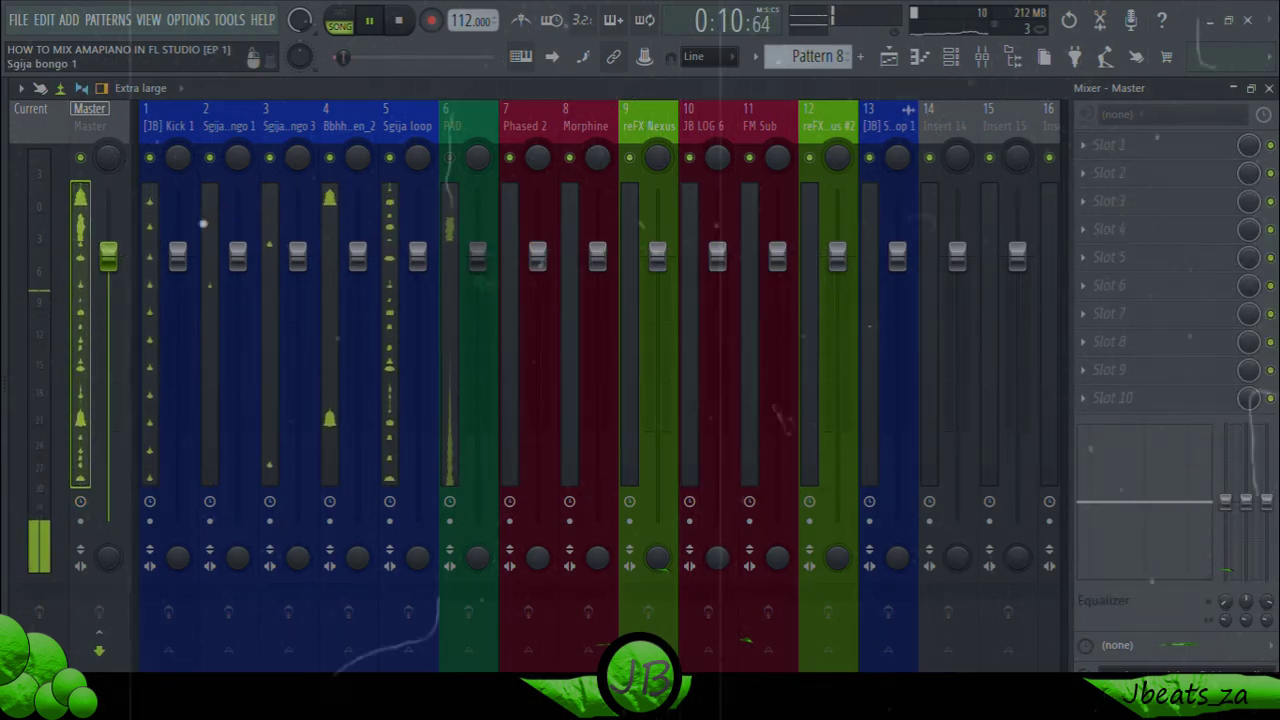
click(158, 195)
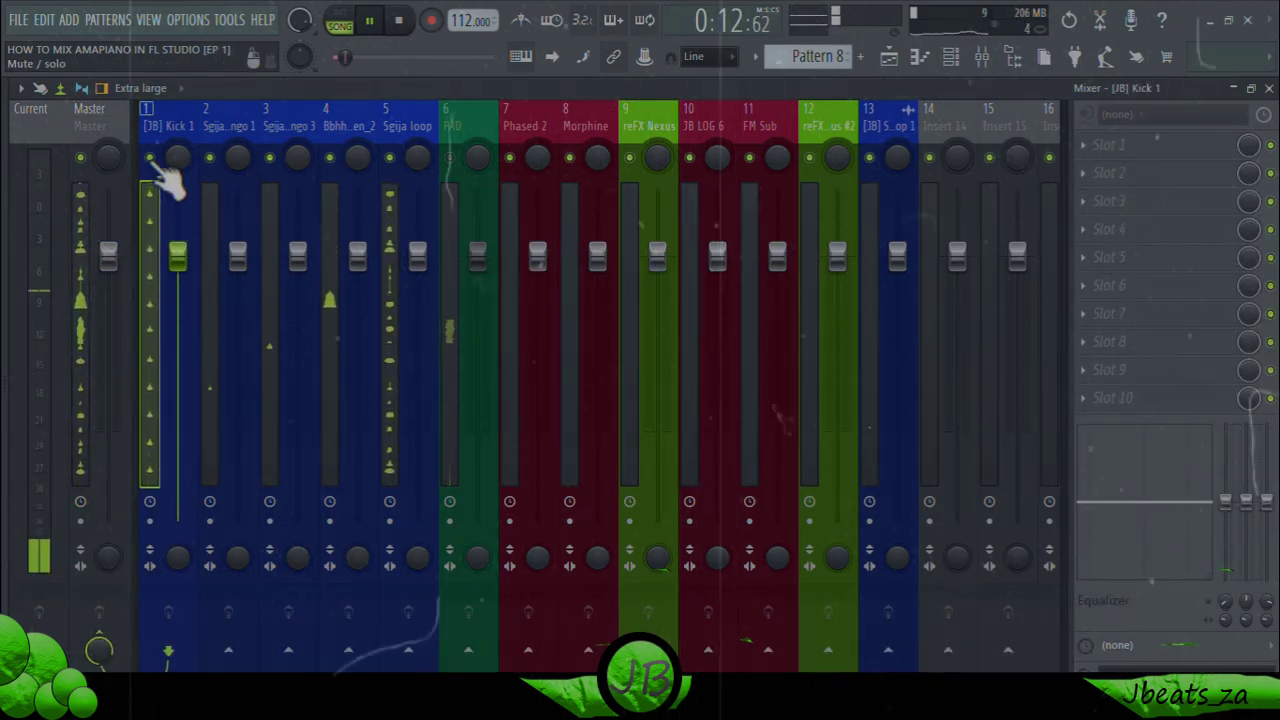
Step: Set the audio buffer length to 2048 samples in the audio settings
click(188, 19)
click(217, 78)
drag(455, 217, 432, 217)
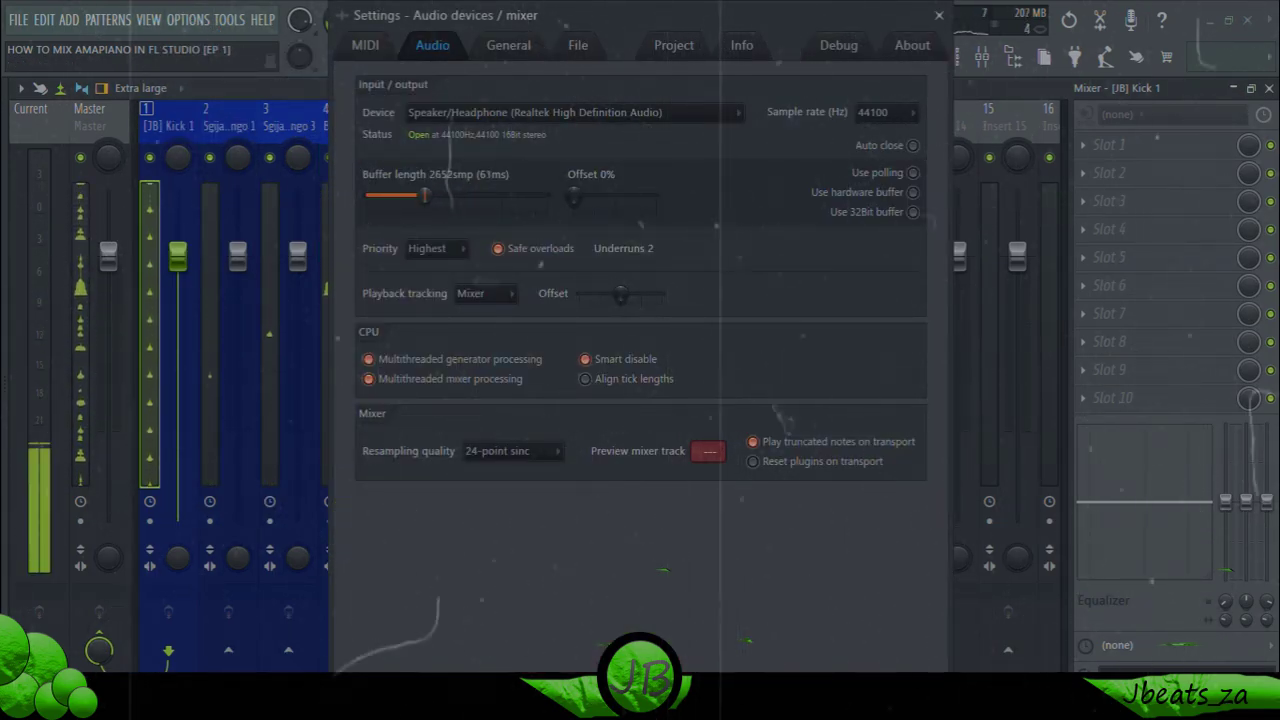
drag(412, 195, 410, 195)
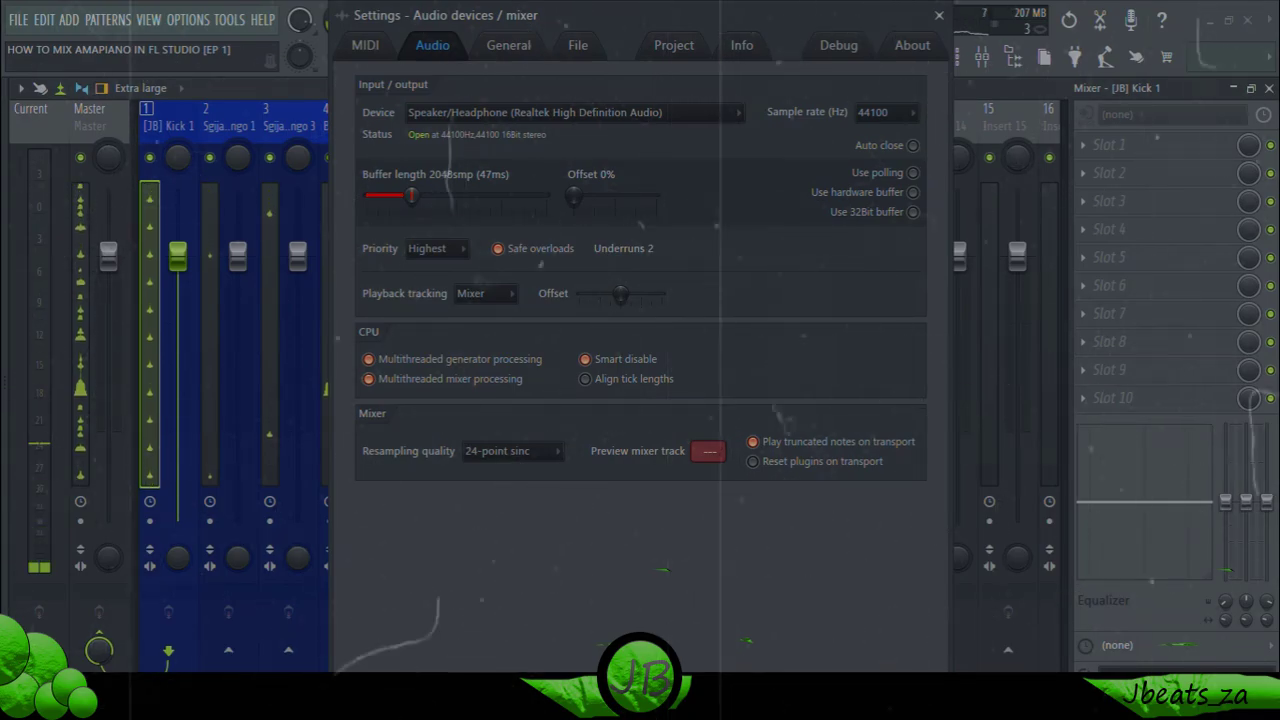
click(938, 15)
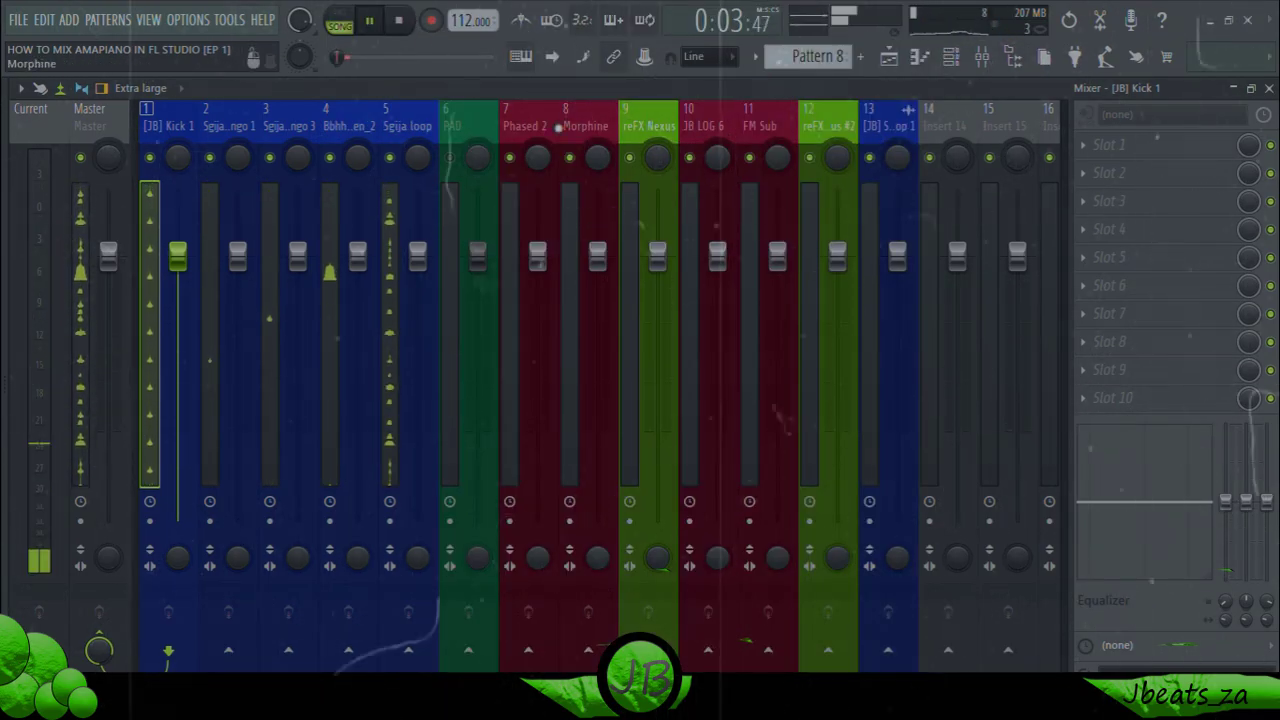
Step: Solo the kick and balance levels: Kick 1 at -1.0 dB, Sgija bongo 1 at -0.7, Sgija bongo 3 at -2.3, Bbhhopen_2 at -14.3
right_click(149, 157)
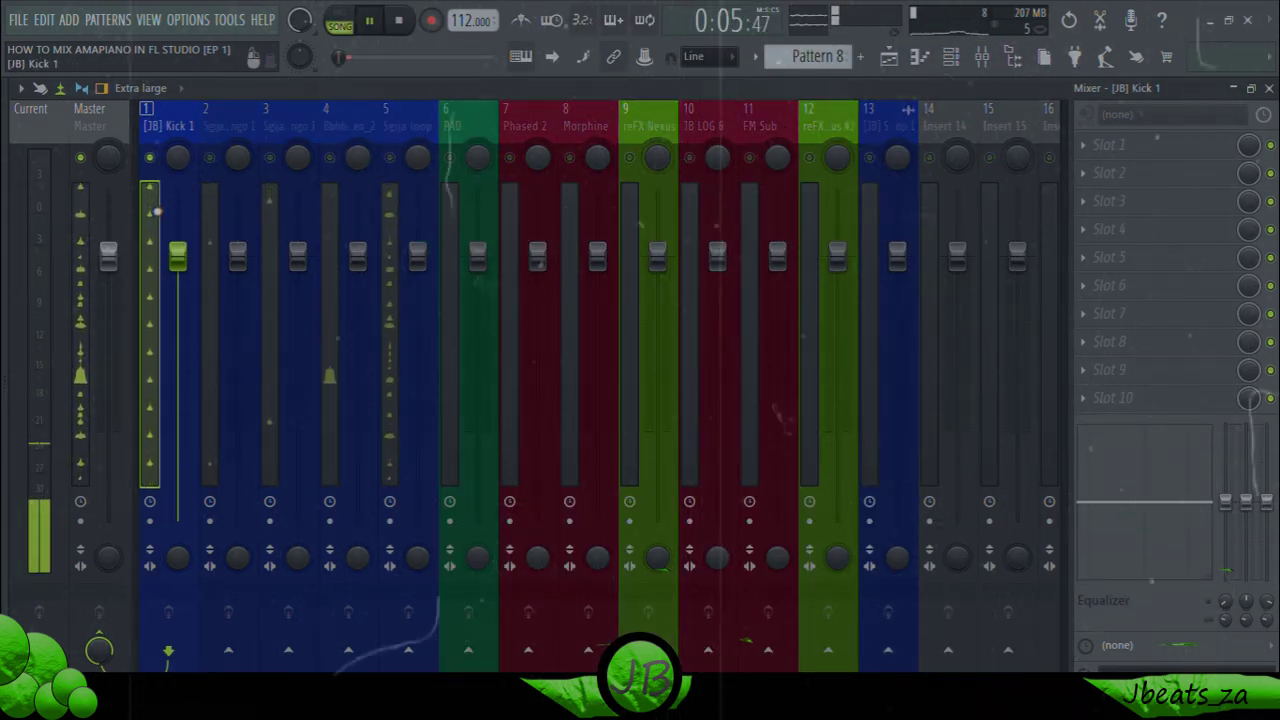
drag(177, 267, 177, 273)
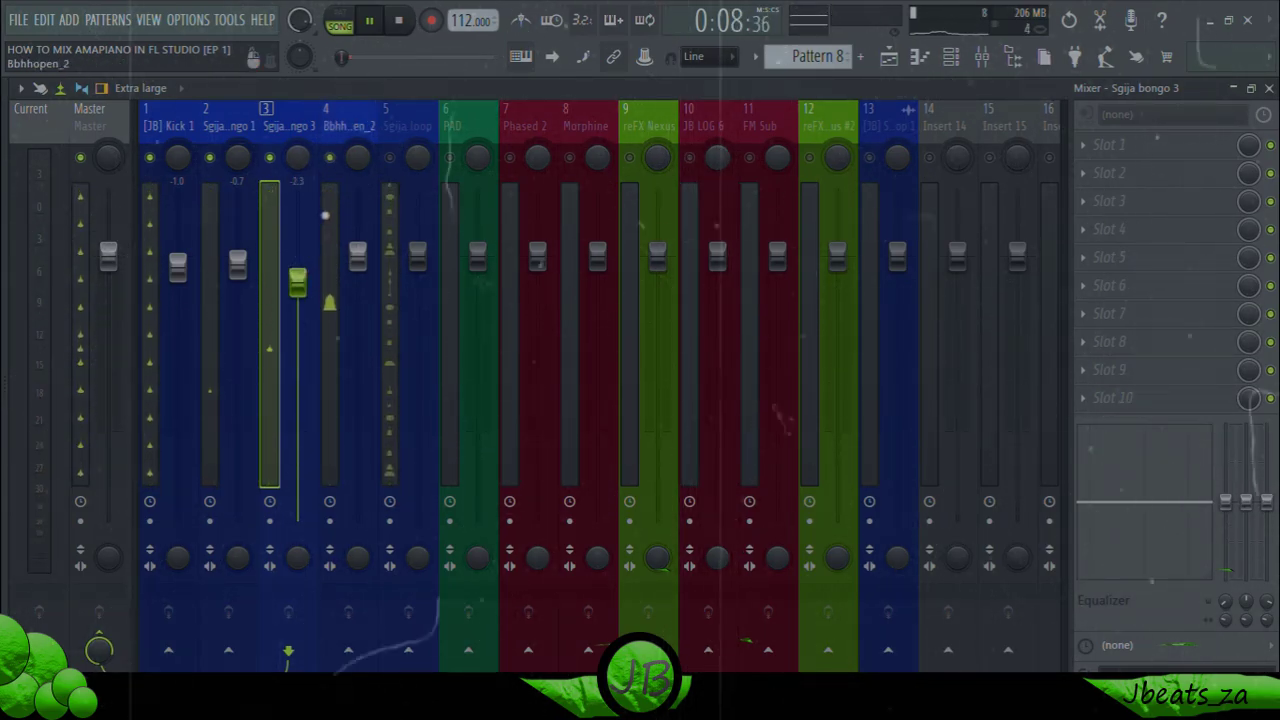
click(358, 260)
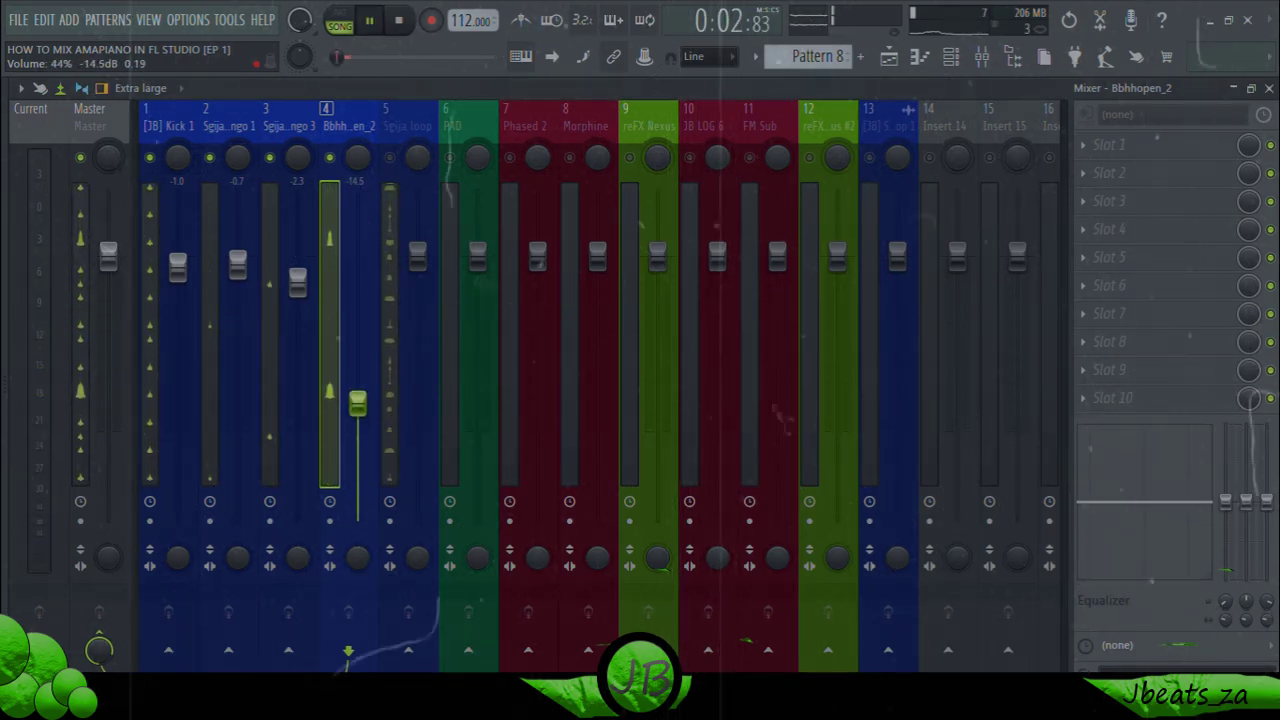
Step: Unmute Sgija loop and insert Fruity Parametric EQ 2 in its first effect slot with the 40Hz + 18kHz cut preset
click(405, 160)
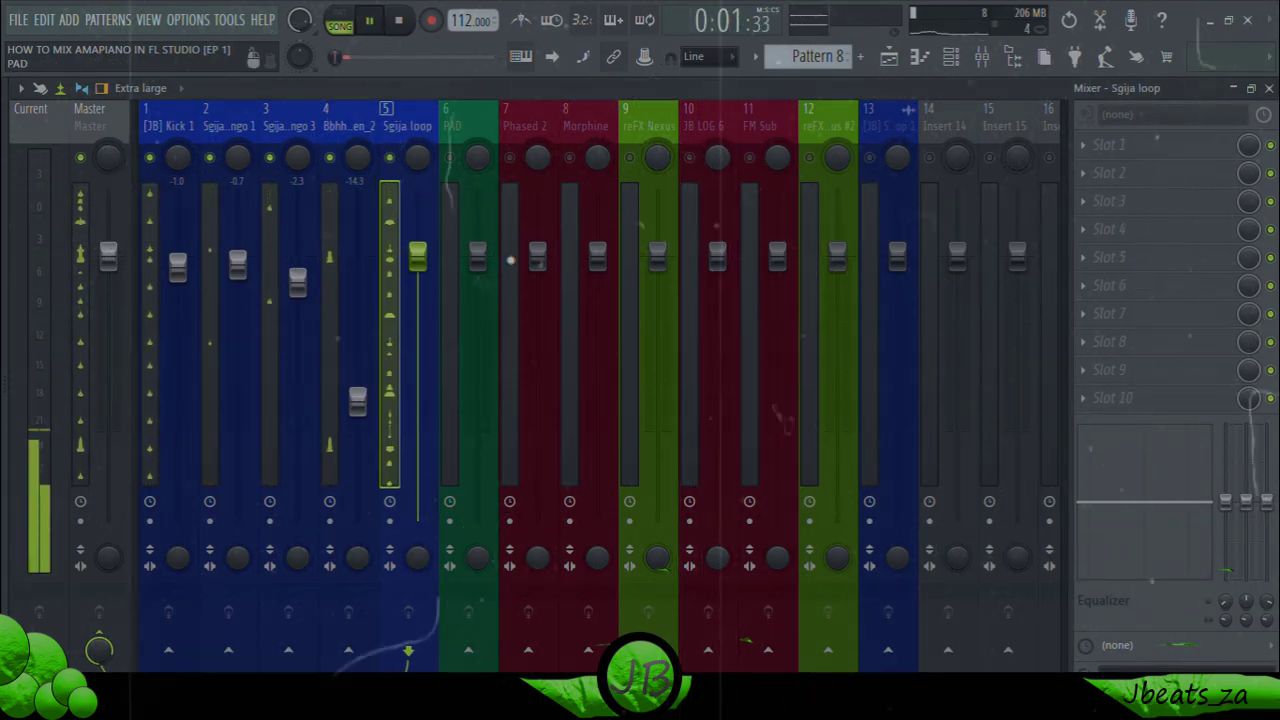
click(1140, 150)
mouse_move(1100, 170)
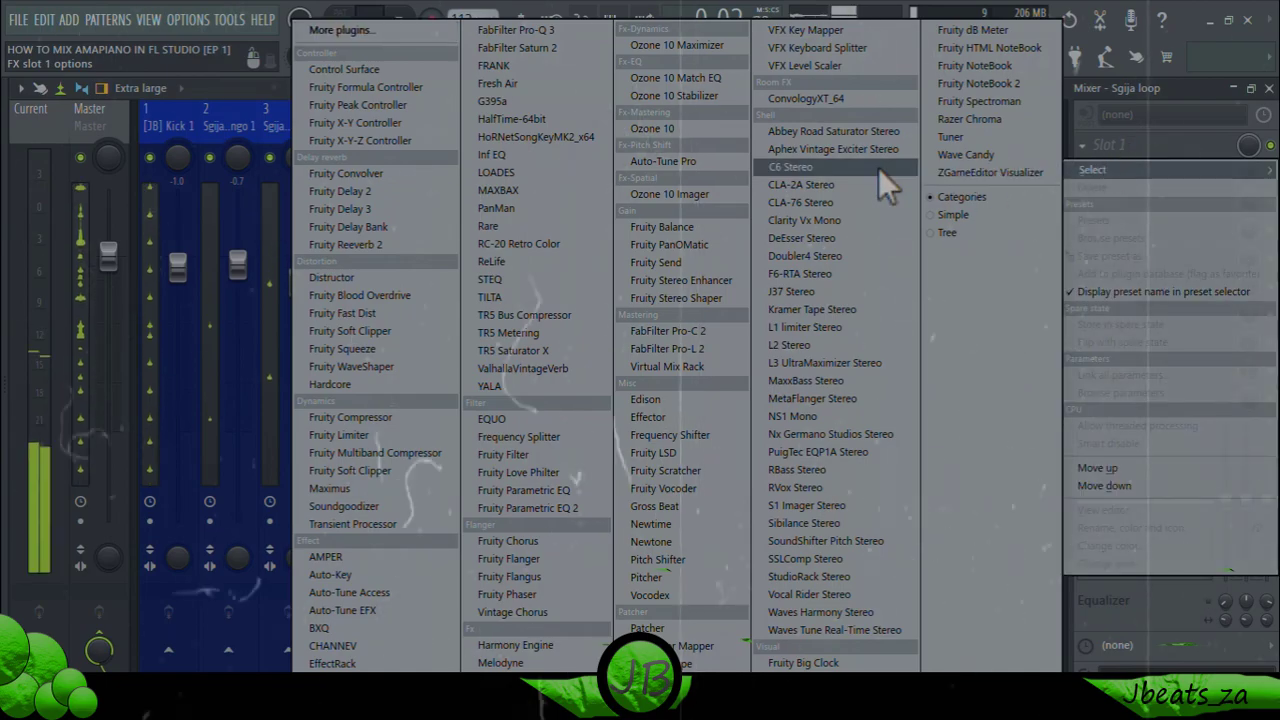
click(555, 507)
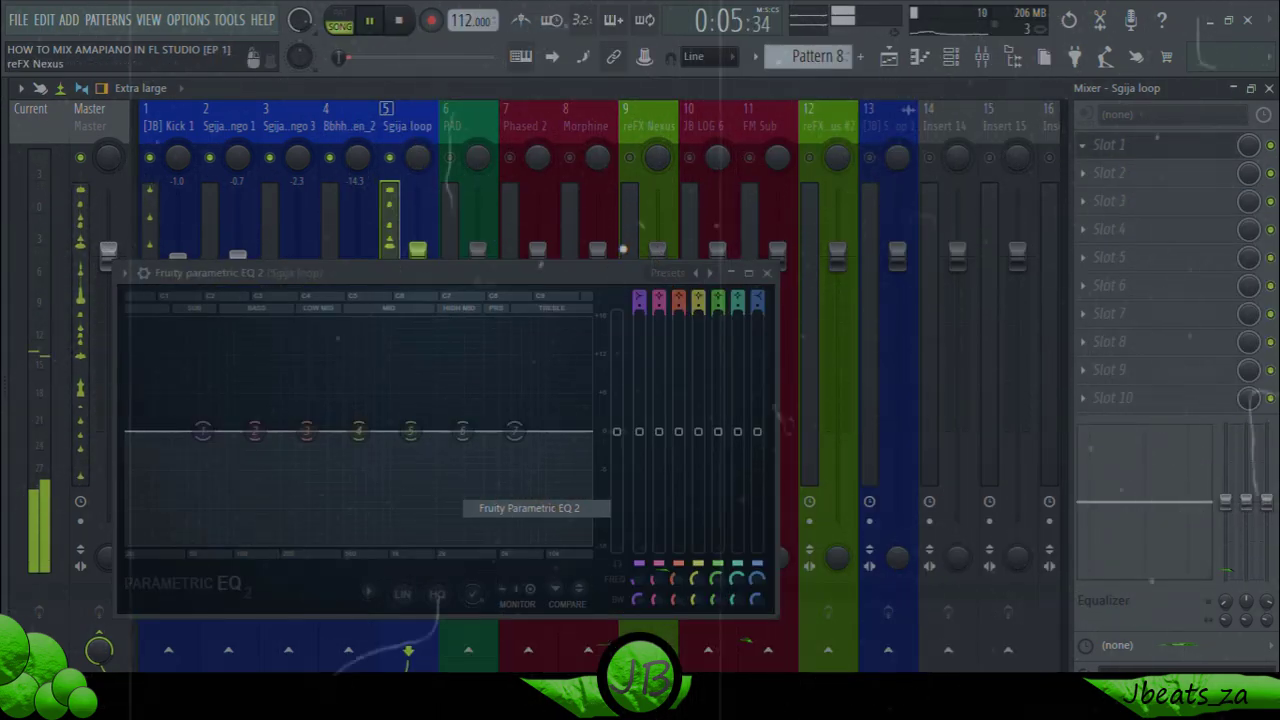
click(668, 272)
click(689, 361)
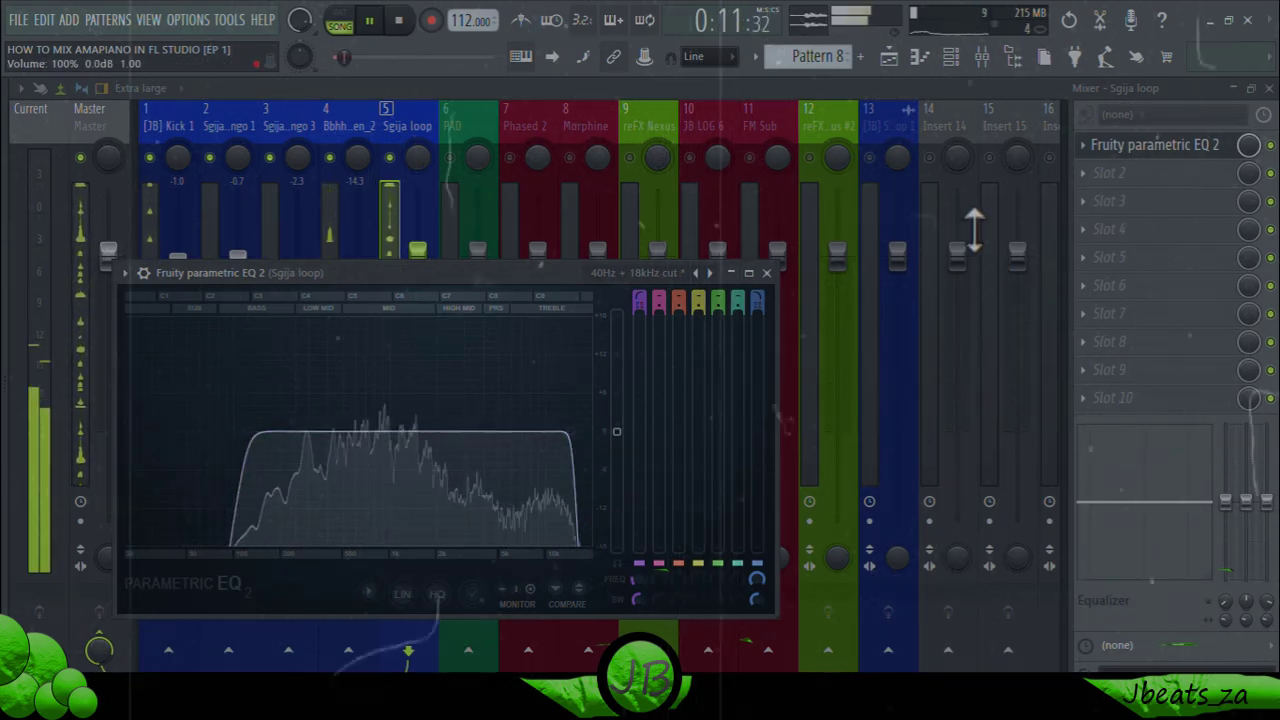
Step: Add Fruity Reeverb 2 to Sgija loop's second effect slot and set its wet level to 21%
click(1105, 176)
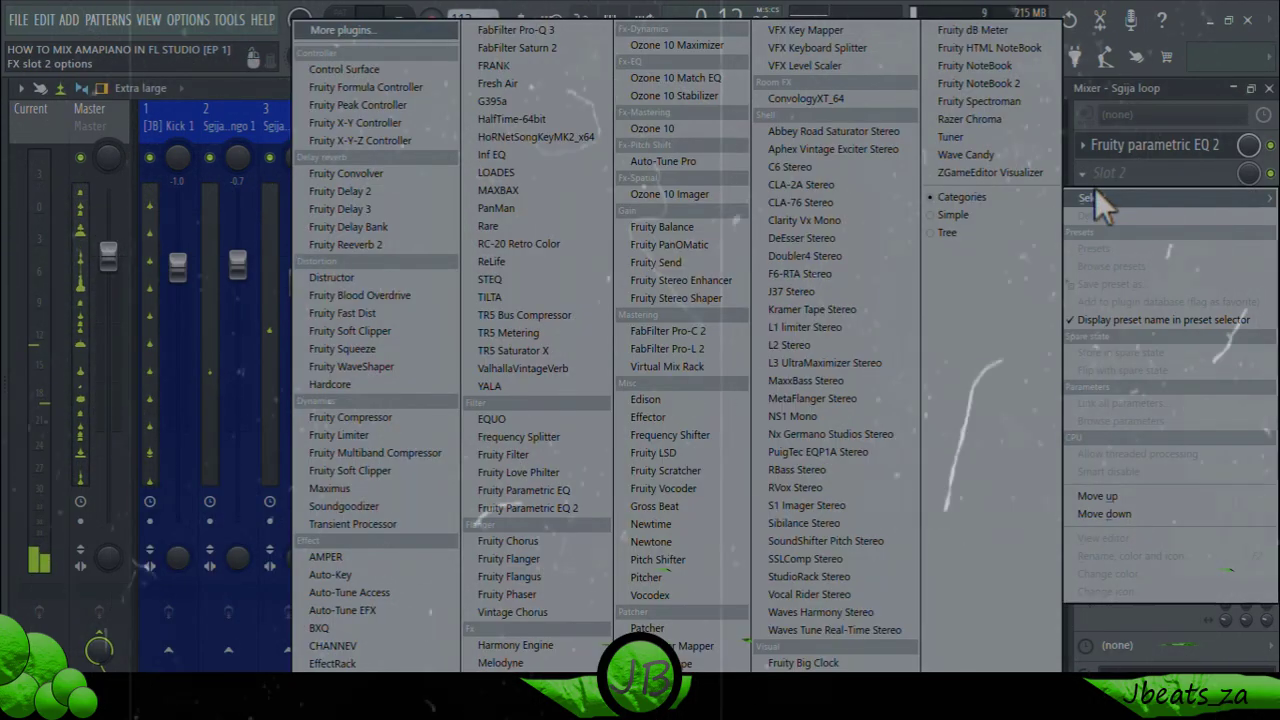
click(417, 250)
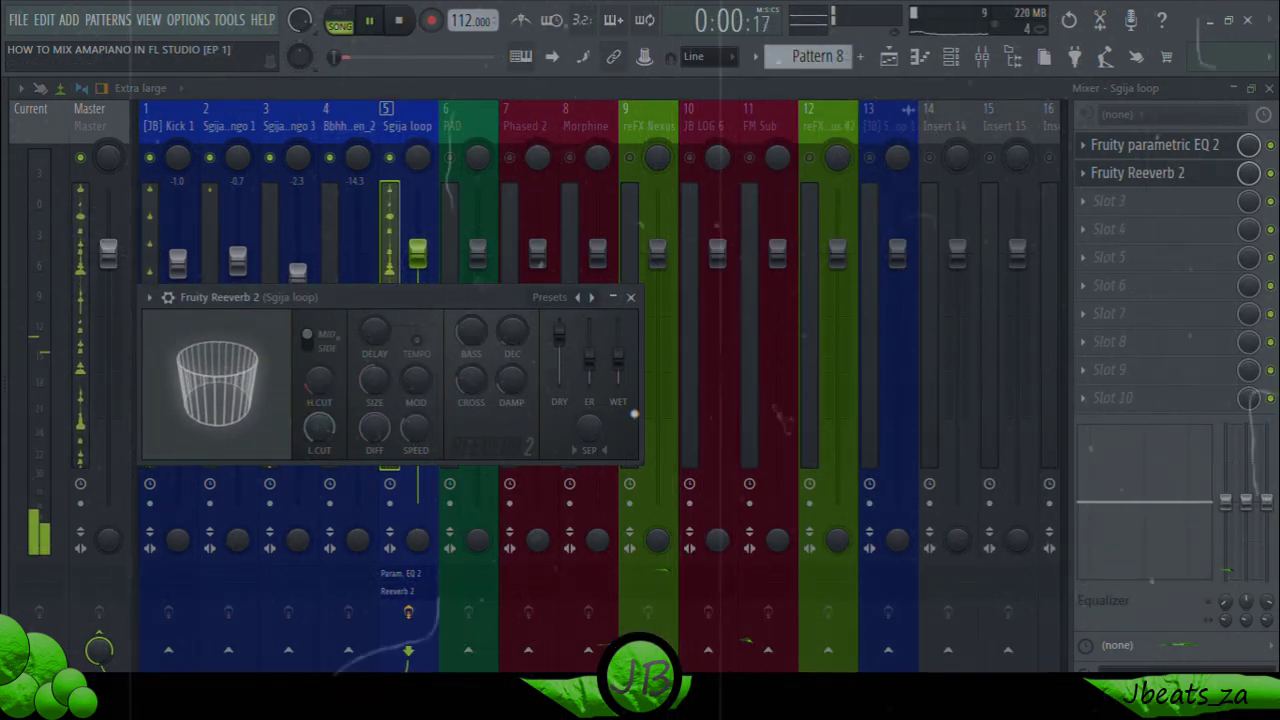
drag(618, 360, 618, 373)
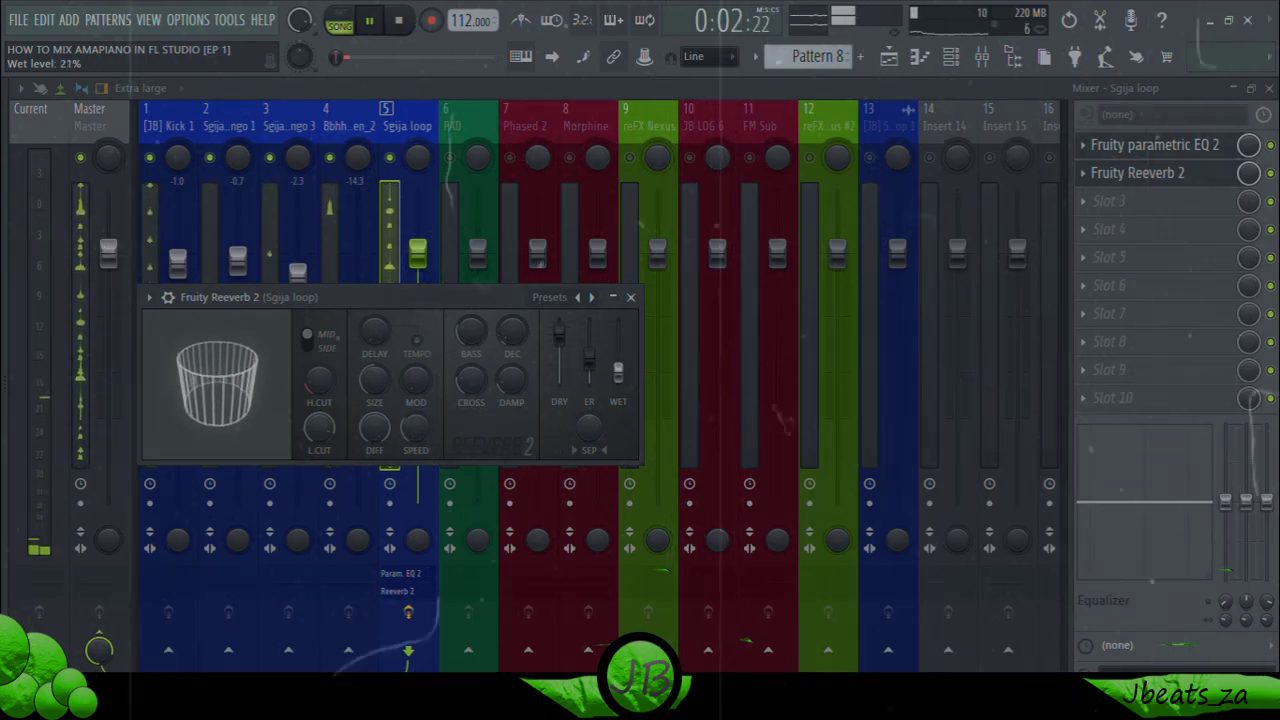
click(630, 297)
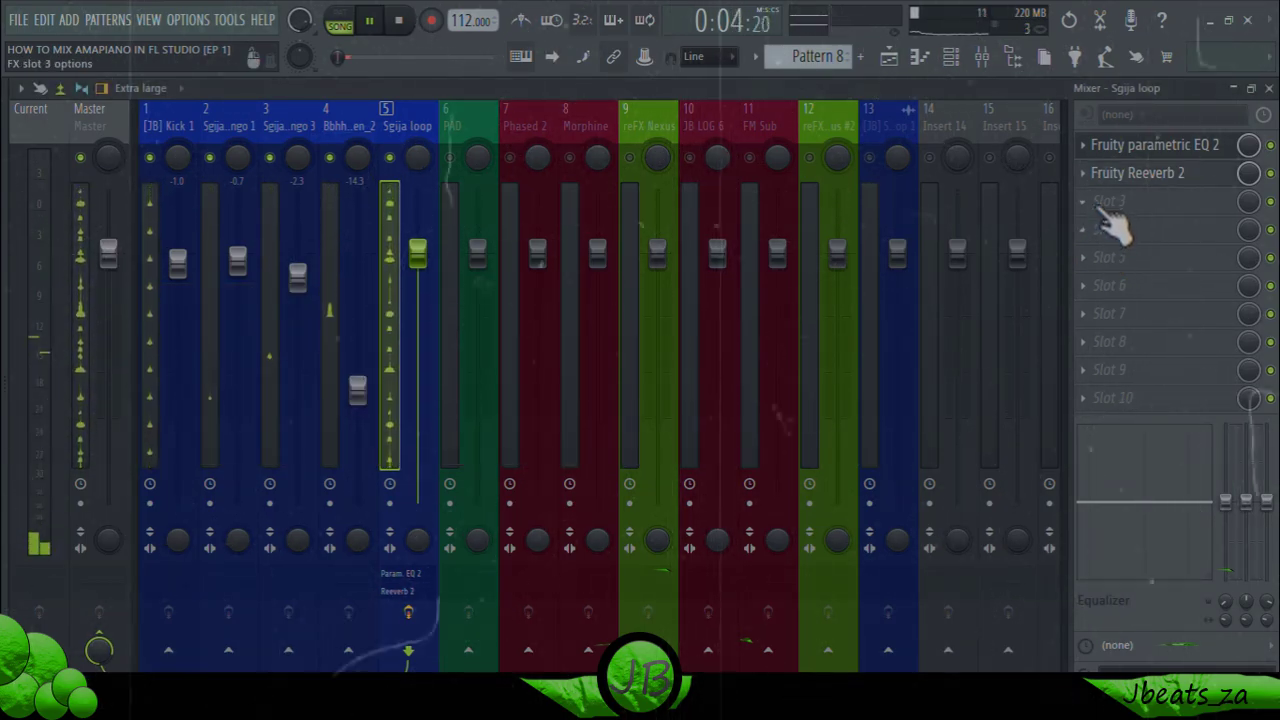
Step: Add another Fruity Parametric EQ 2 in Sgija loop's third effect slot and move its window clear of the effect slots
click(1108, 222)
click(588, 508)
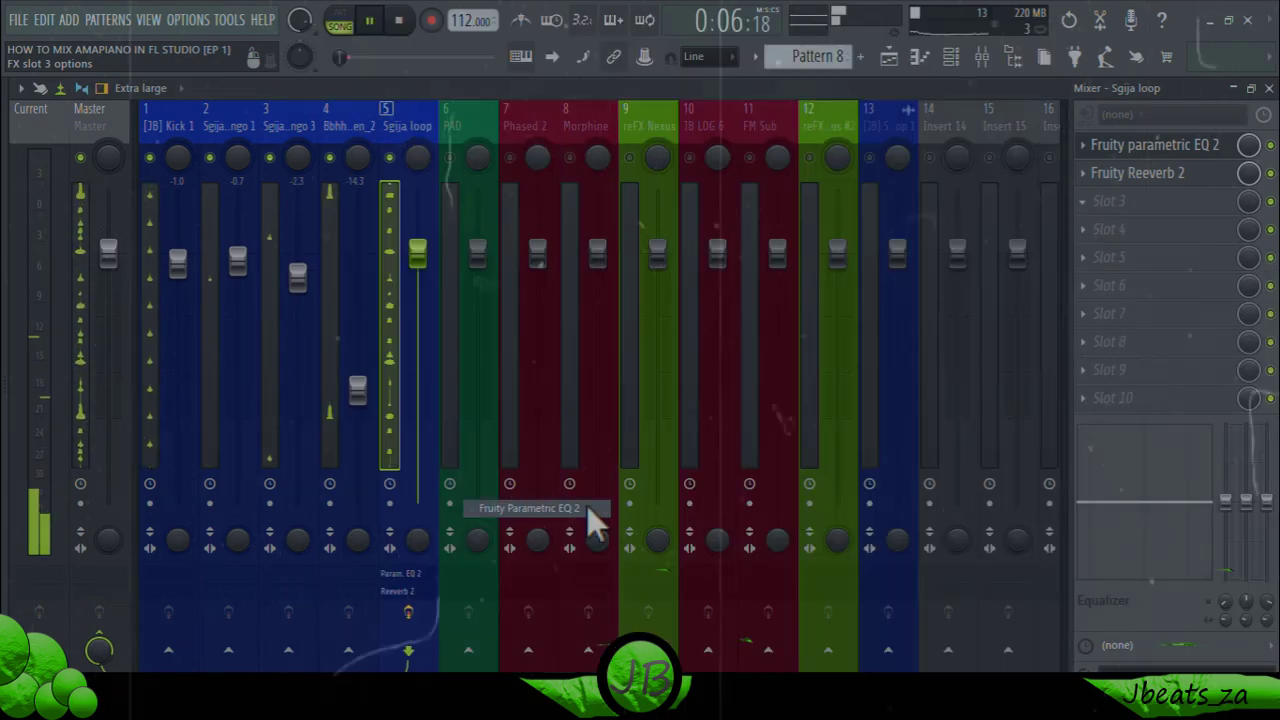
drag(608, 326, 638, 136)
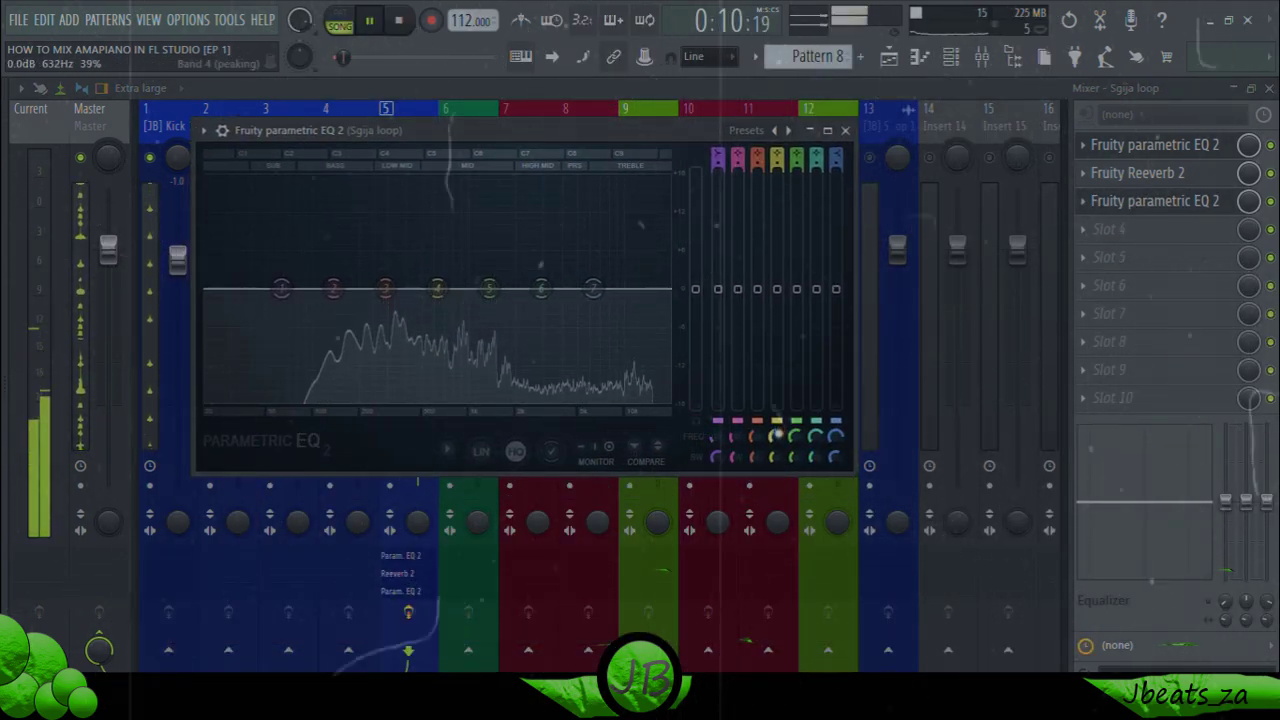
Step: Sweep EQ band 4 boosted to 18 dB, narrow its bandwidth to 3%, and cut 4.5 dB at 758 Hz
scroll(437, 289, down, 3)
drag(437, 289, 443, 283)
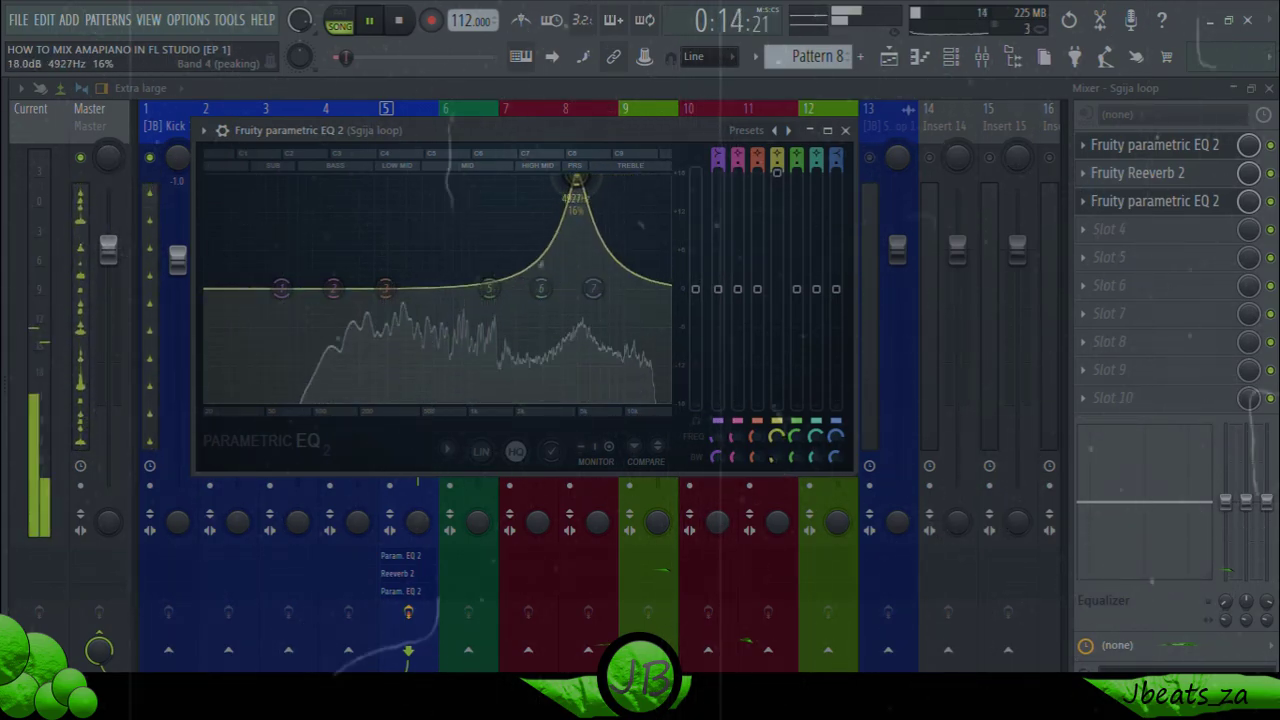
drag(524, 184, 608, 180)
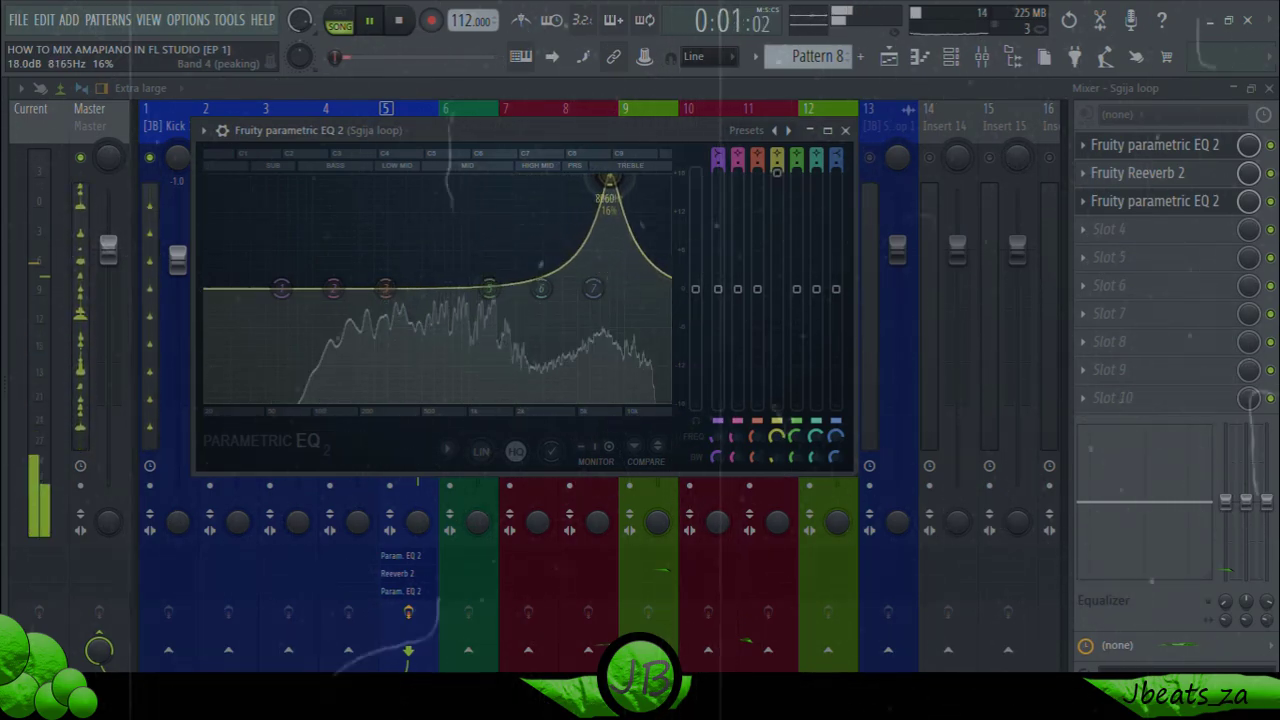
drag(359, 190, 353, 190)
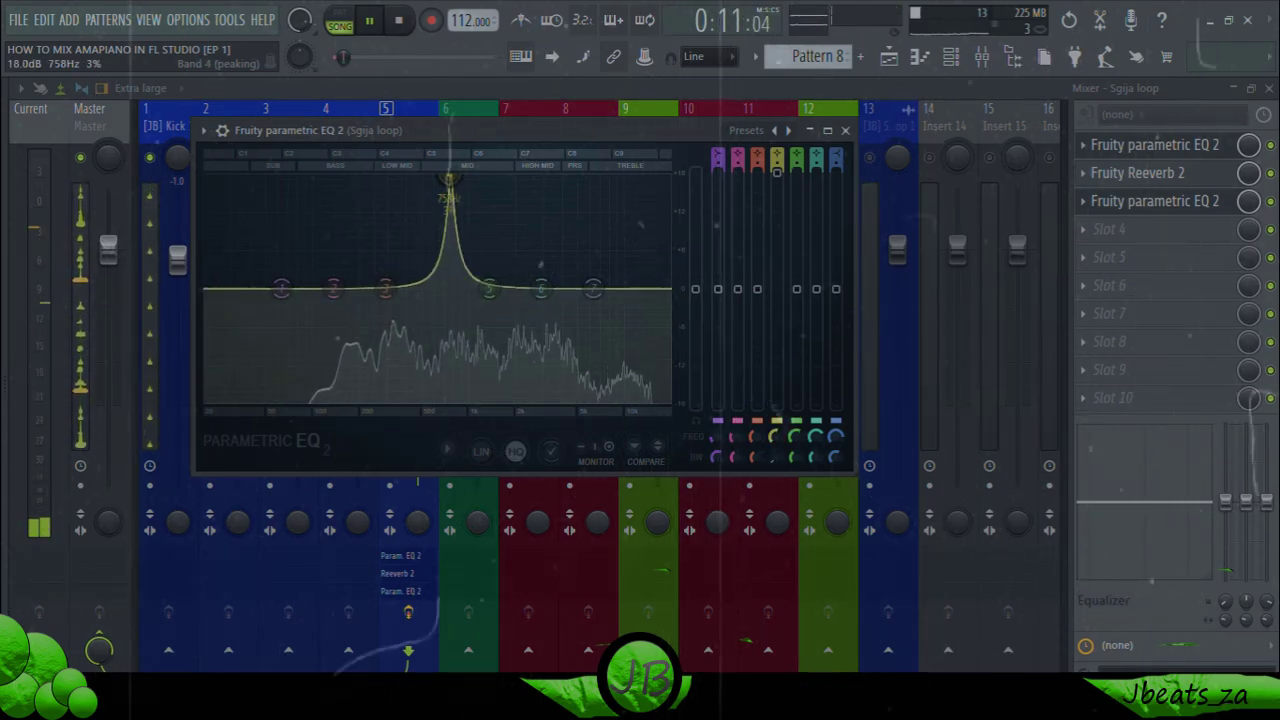
drag(449, 180, 449, 317)
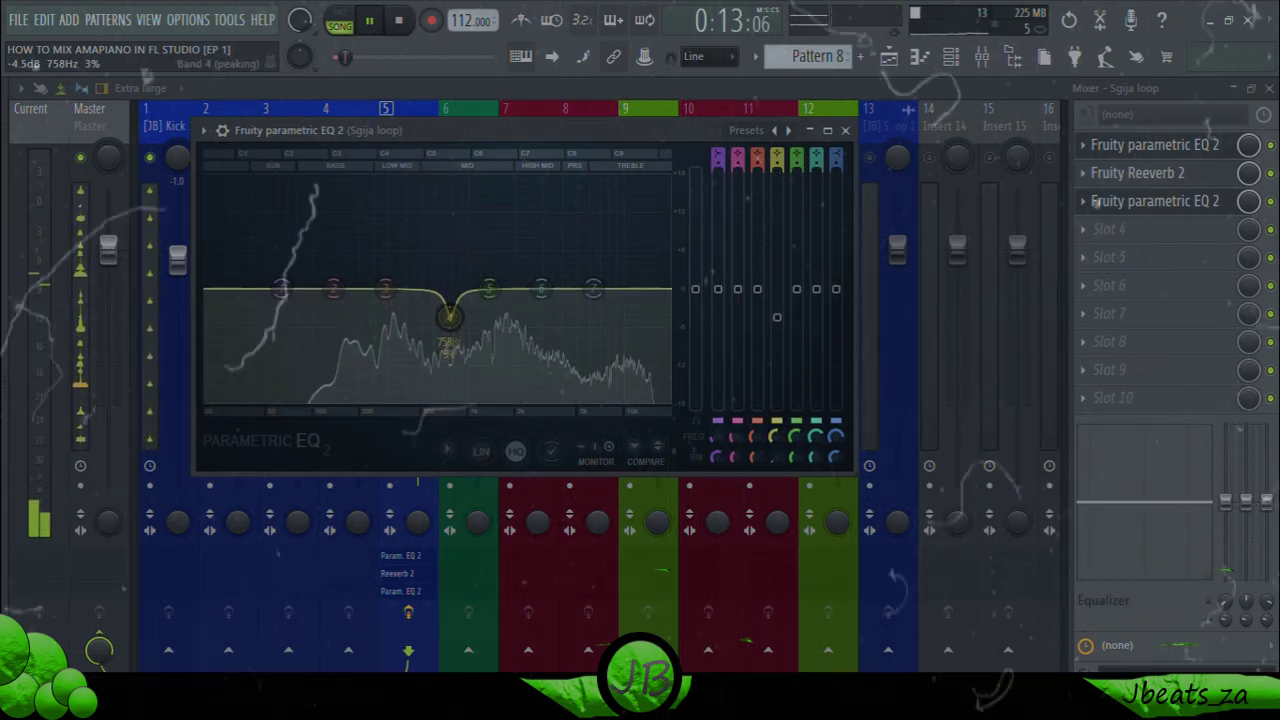
click(846, 131)
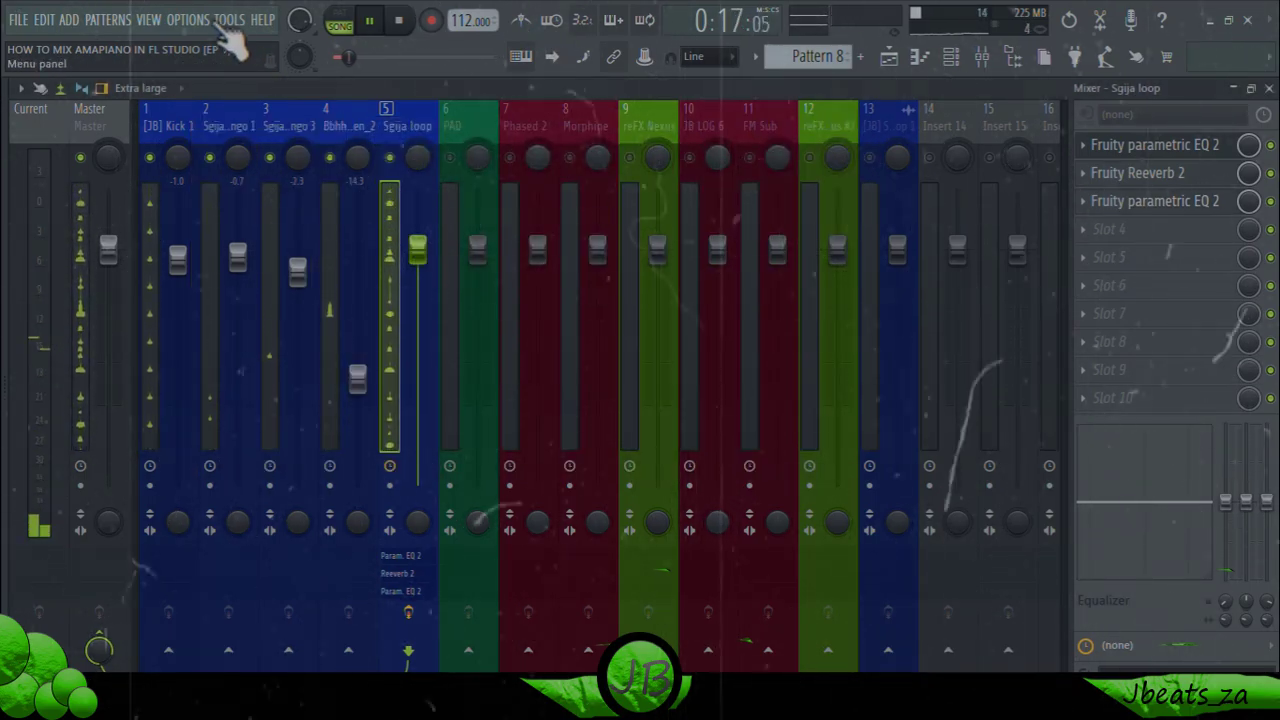
Step: Raise the audio buffer length to 3088 samples in the audio settings
click(188, 19)
click(223, 80)
drag(411, 196, 446, 206)
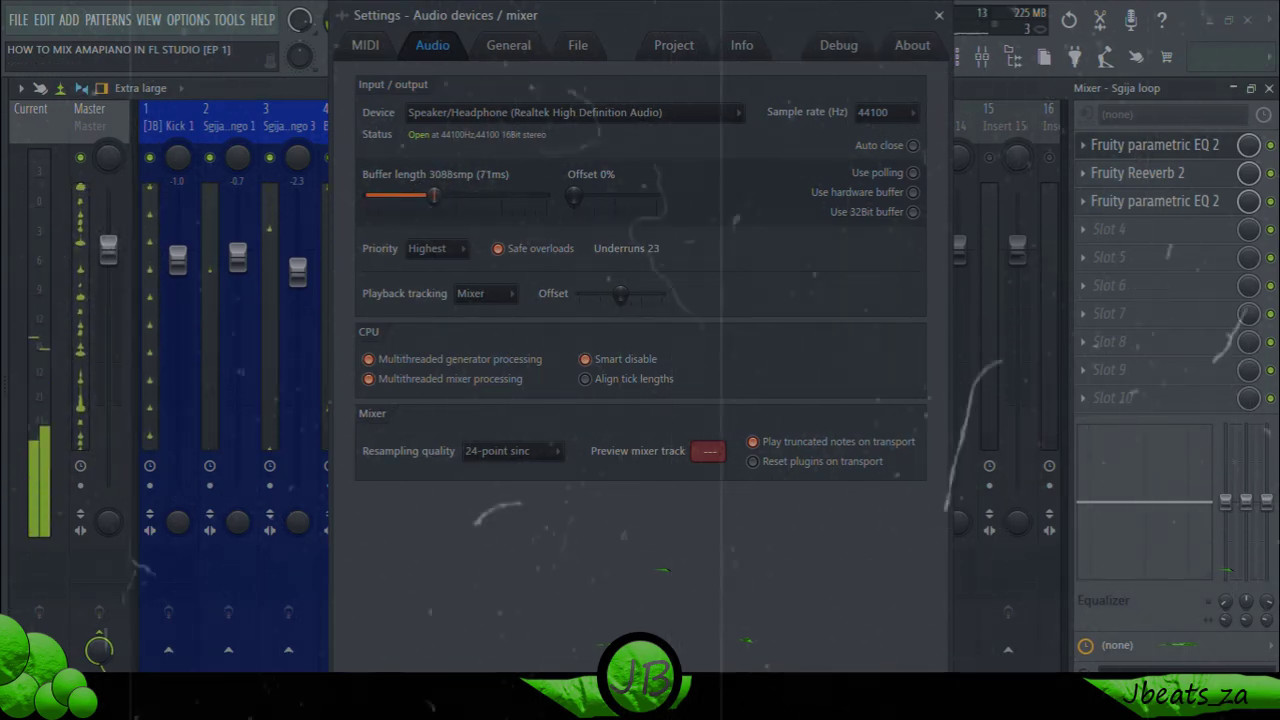
key(Escape)
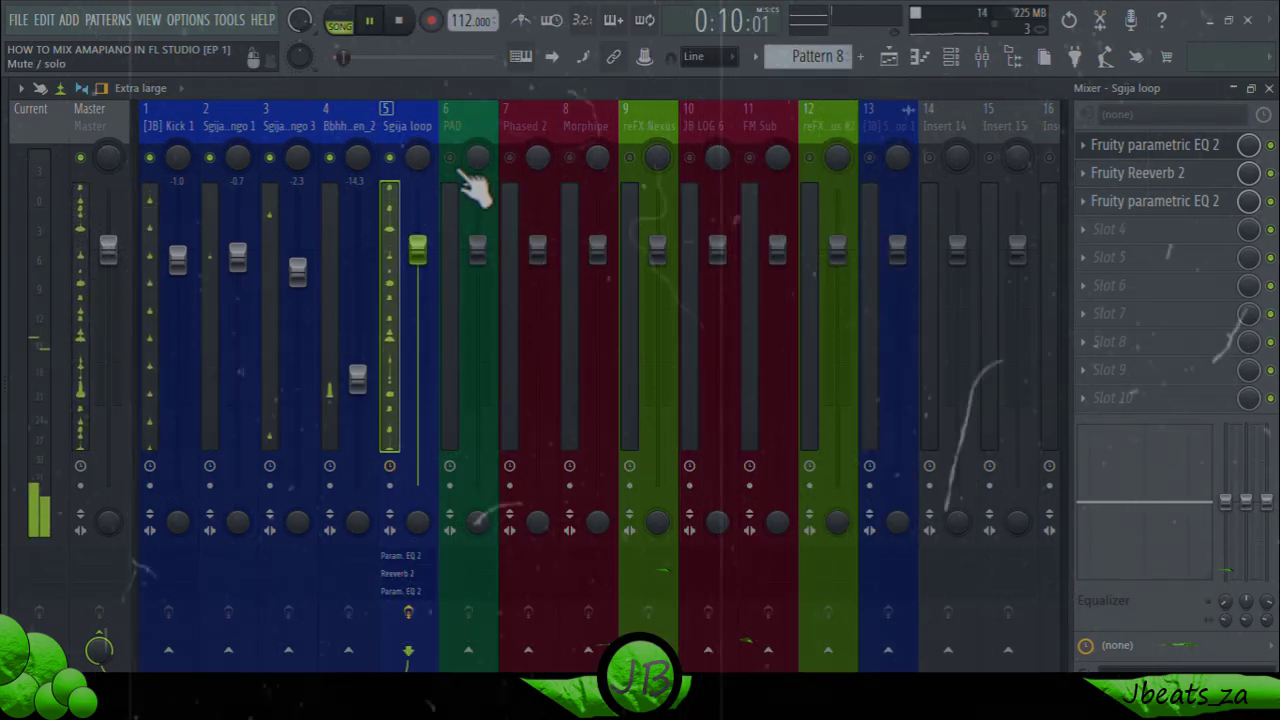
Step: Unmute Track 2 in the playlist, restart playback from bar 1, and return to the mixer
click(889, 57)
click(250, 235)
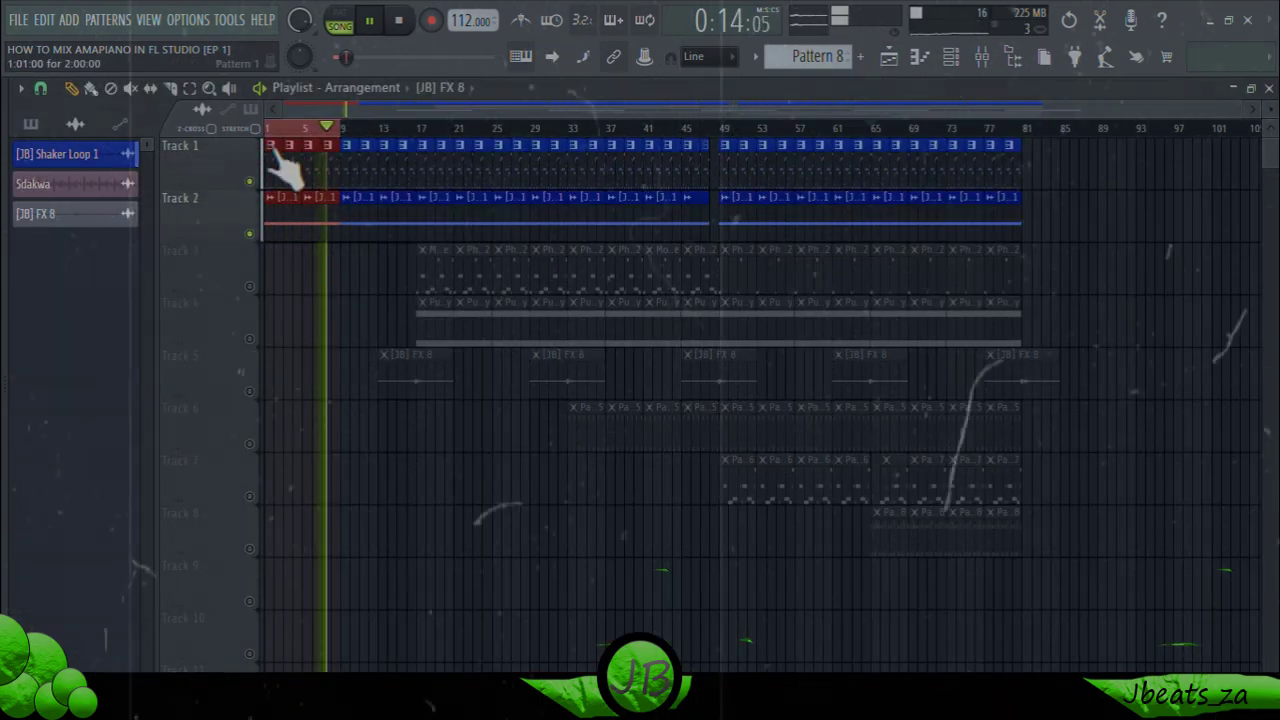
drag(292, 130, 240, 150)
click(982, 57)
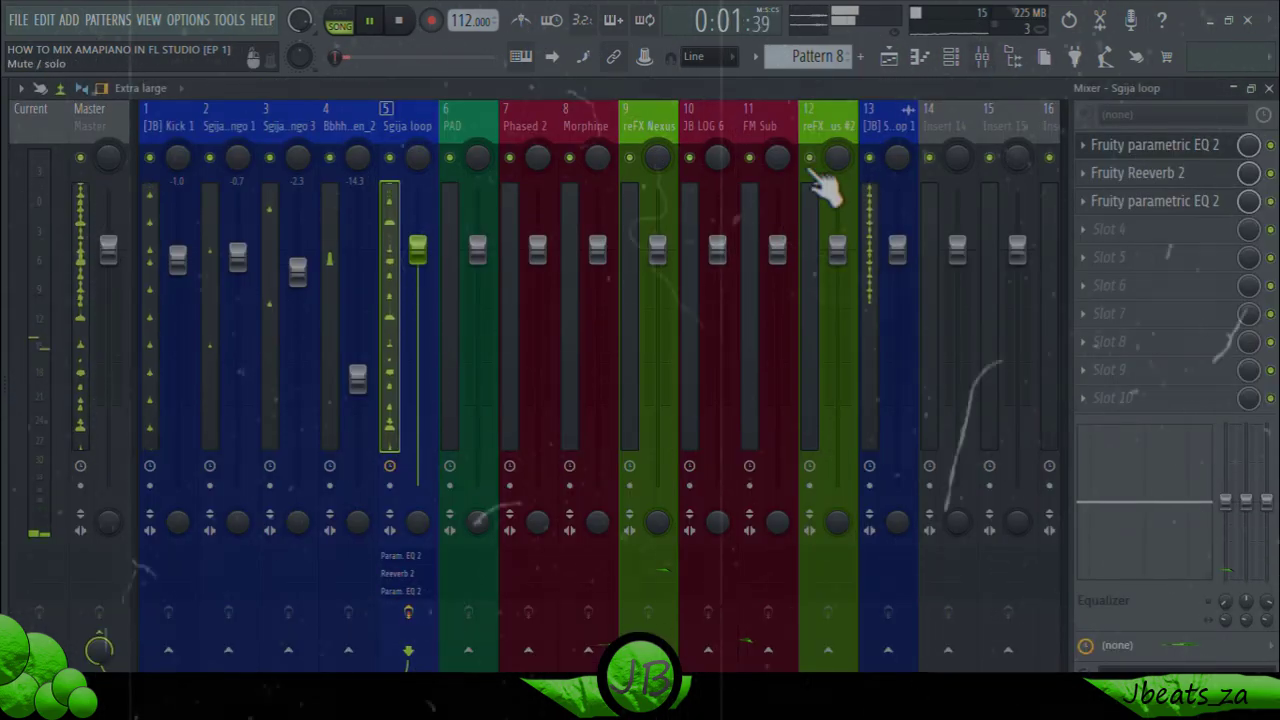
Step: Lower the [JB] Shaker Loop 1 track to -5.6 dB and insert Fruity Parametric EQ 2 in its first effect slot
click(864, 202)
drag(897, 250, 897, 311)
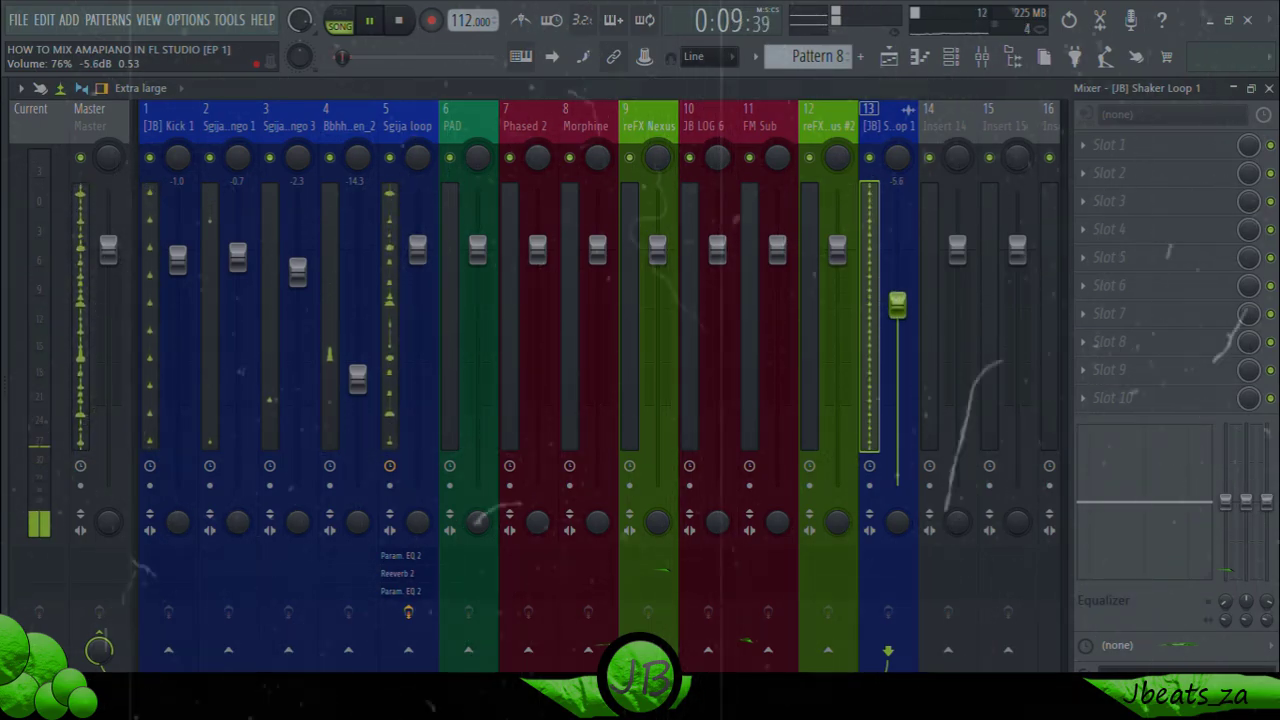
click(1110, 145)
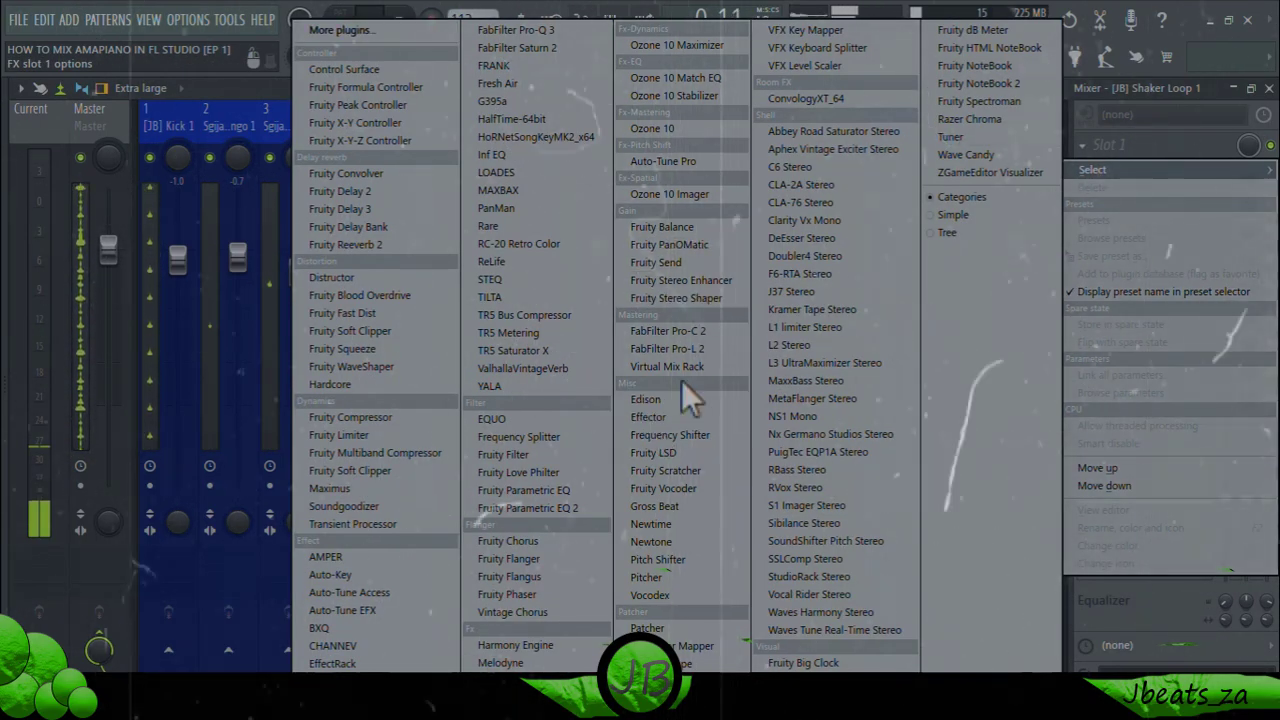
click(571, 515)
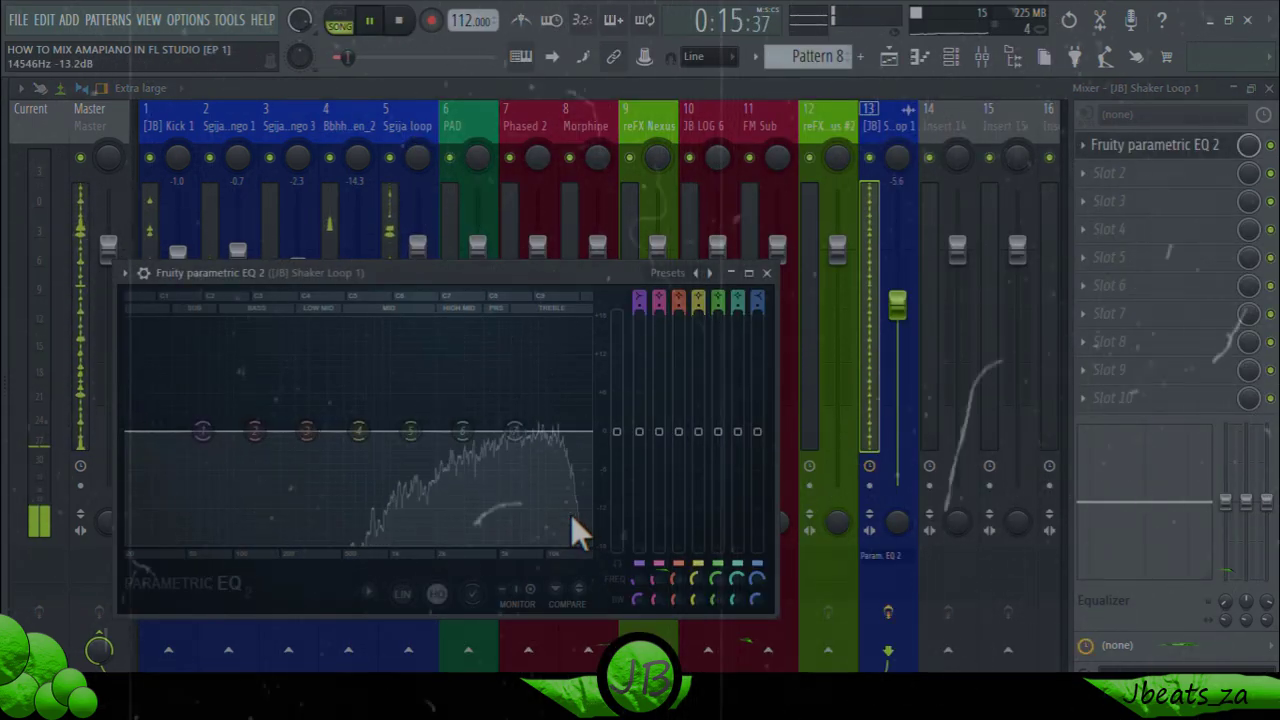
click(761, 272)
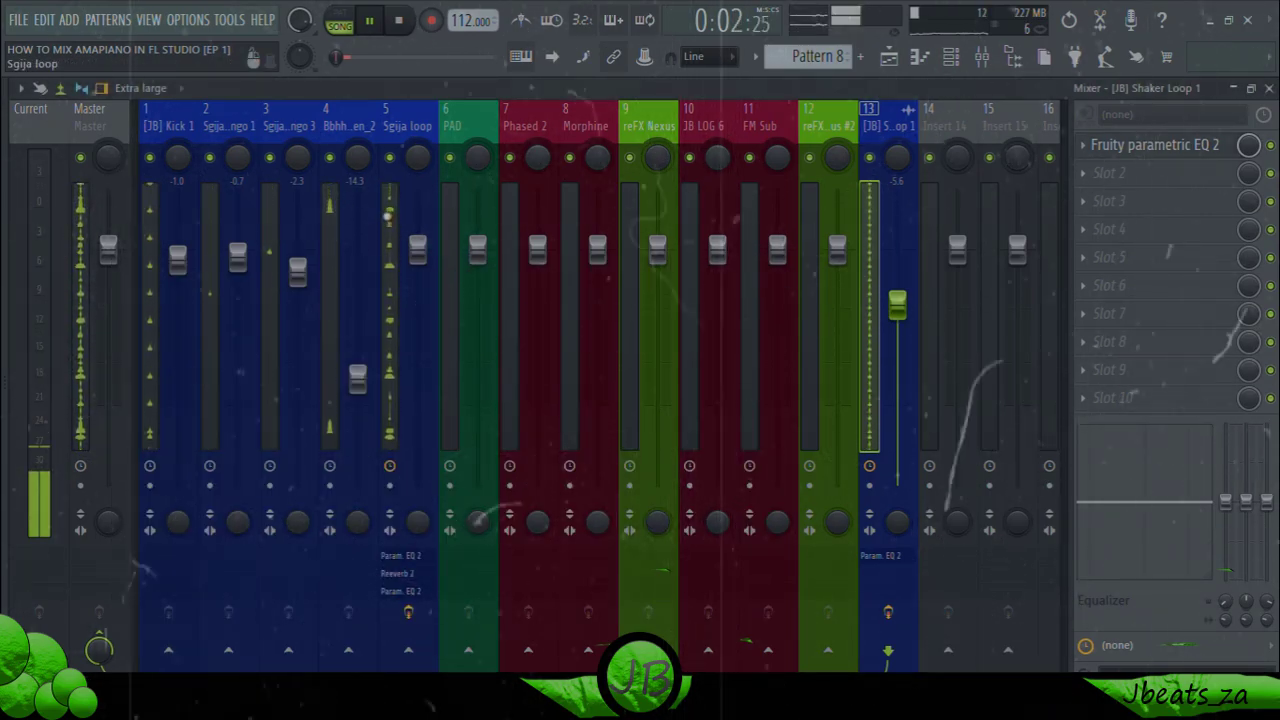
Step: Set Sgija loop to -0.4 dB and Sgija bongo 1 to -0.8 dB, panning bongo 1 left and bongo 3 about 16% right
click(418, 252)
click(237, 255)
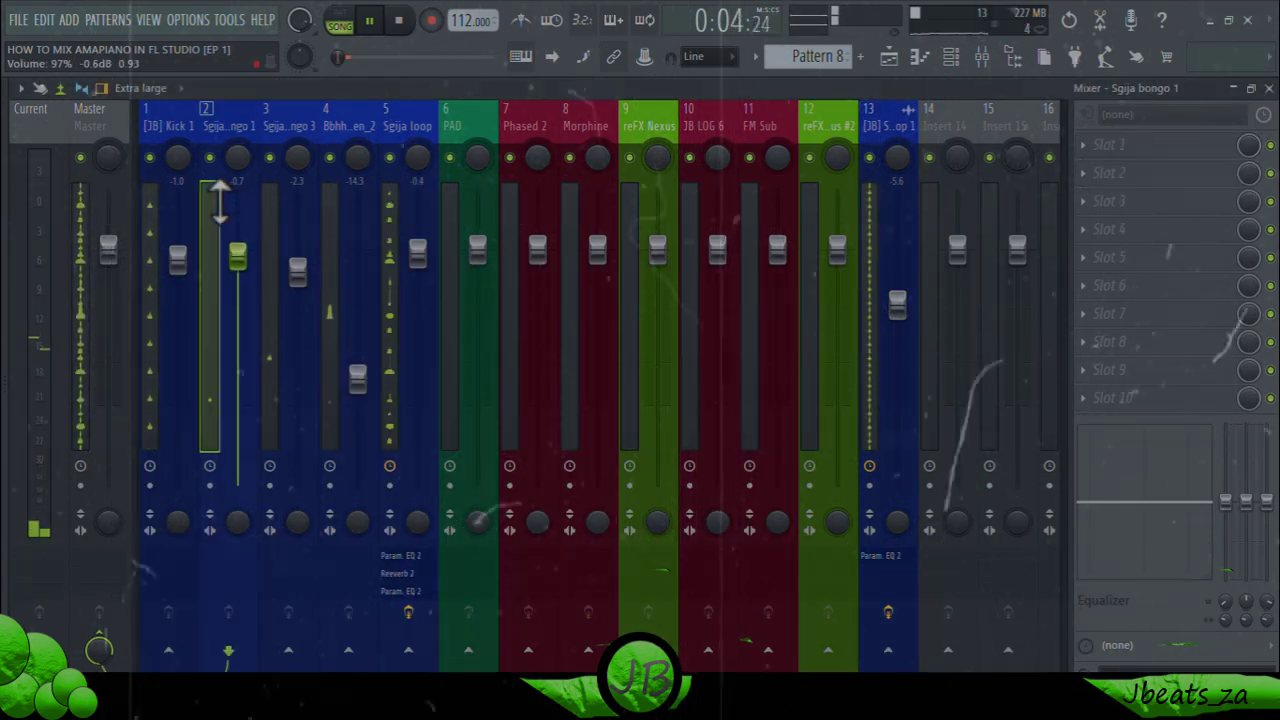
drag(231, 153, 293, 154)
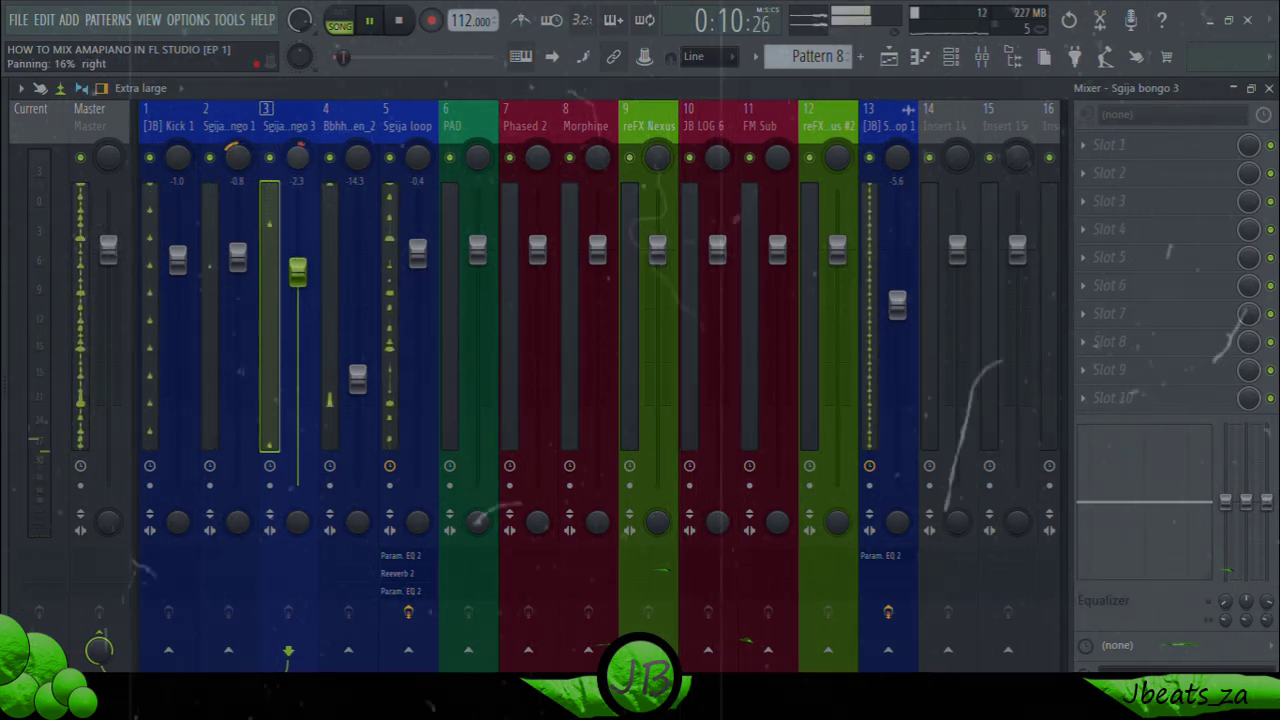
click(385, 216)
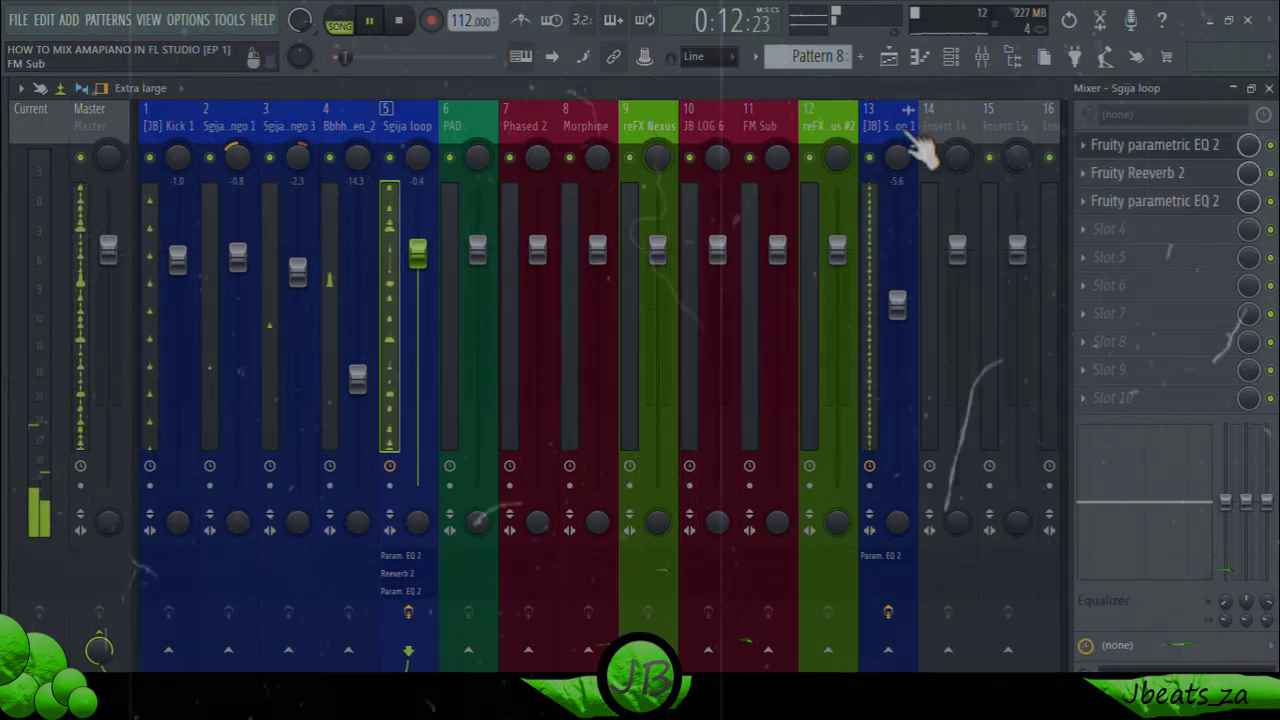
Step: Extend the playlist's looped time selection so it runs from bar 1 to bar 17
click(891, 57)
drag(338, 142, 434, 194)
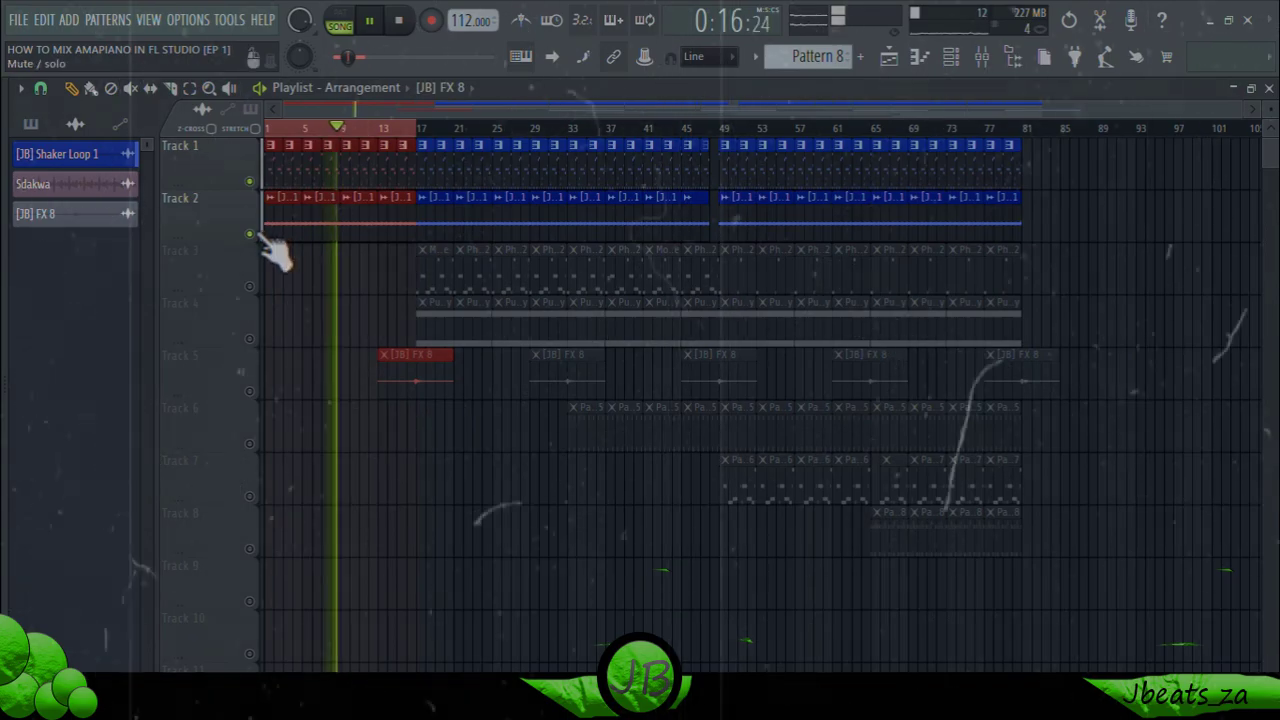
Step: Move the playlist's looped time selection to bars 17 to 33 and return to the mixer
drag(354, 177, 563, 185)
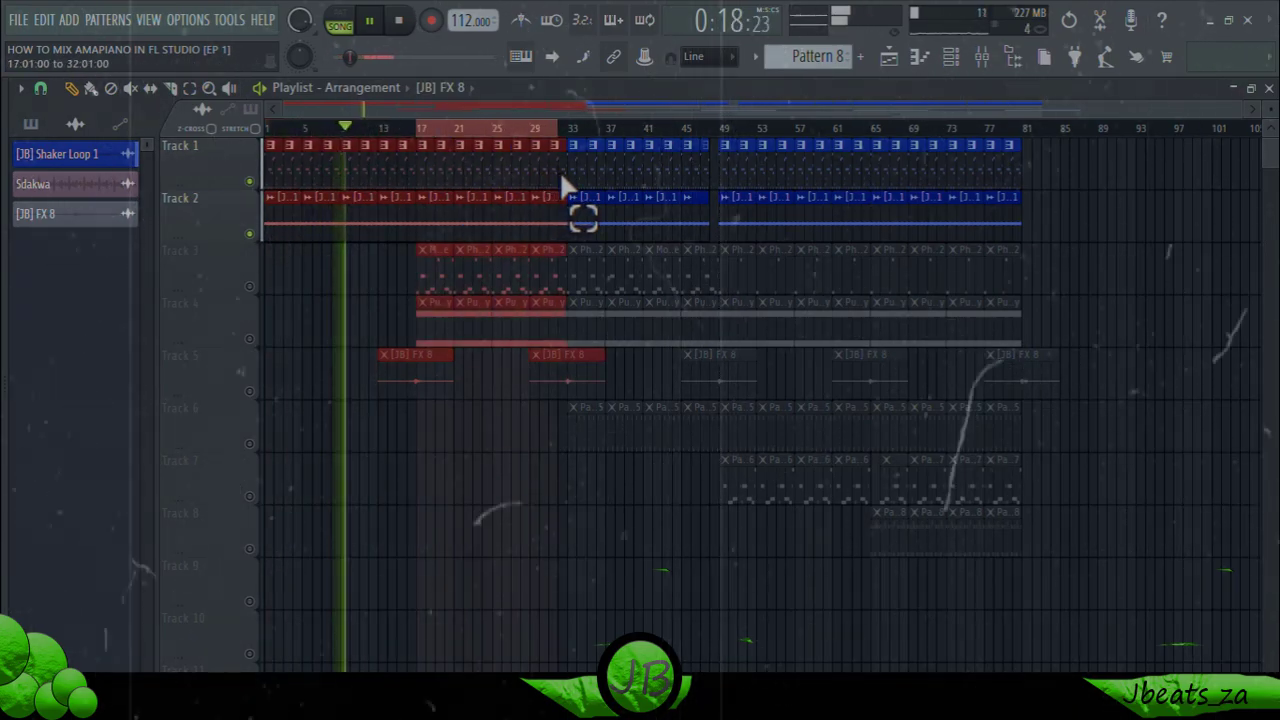
click(593, 512)
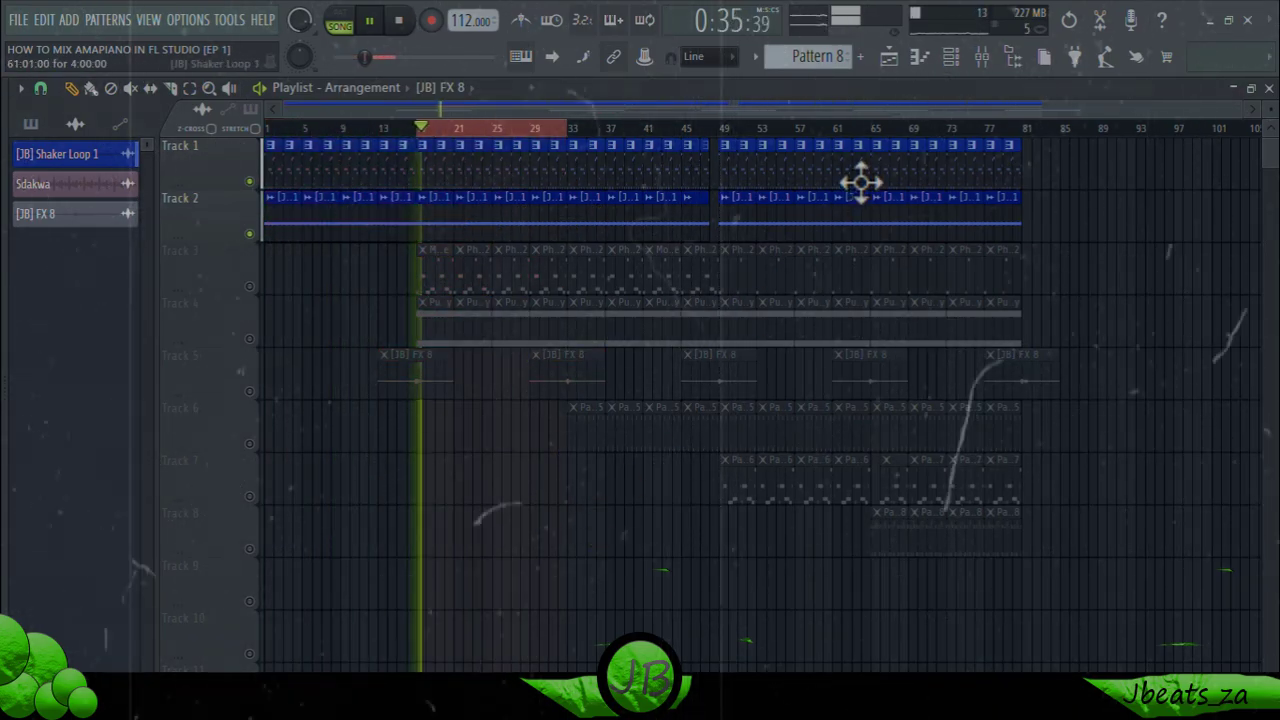
key(F9)
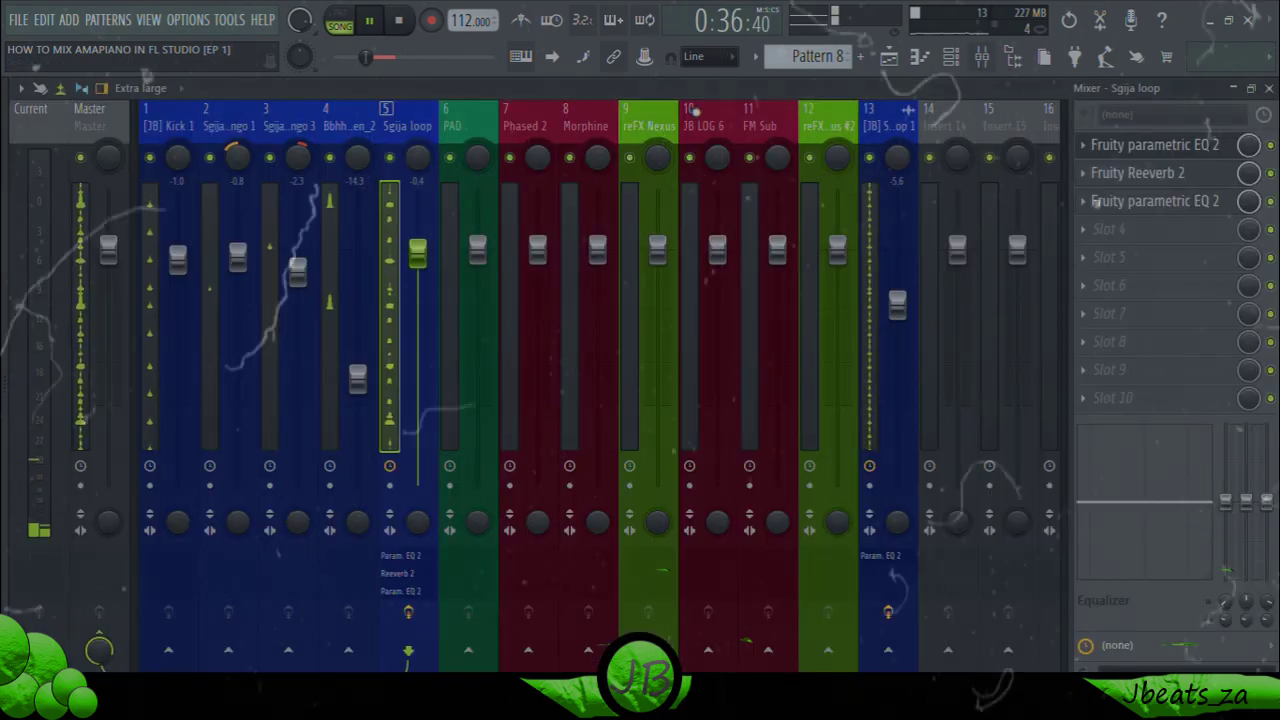
Step: Set the channel rack filter to All so that every channel is listed
click(952, 58)
click(255, 77)
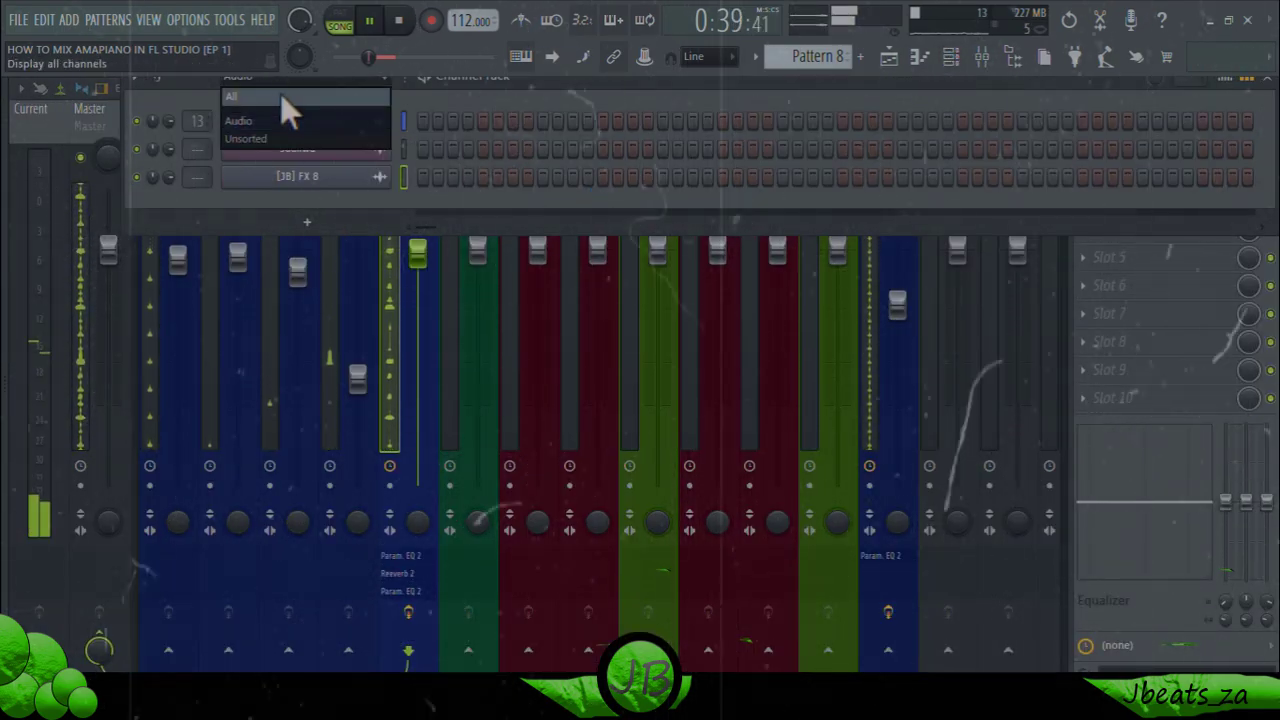
click(280, 93)
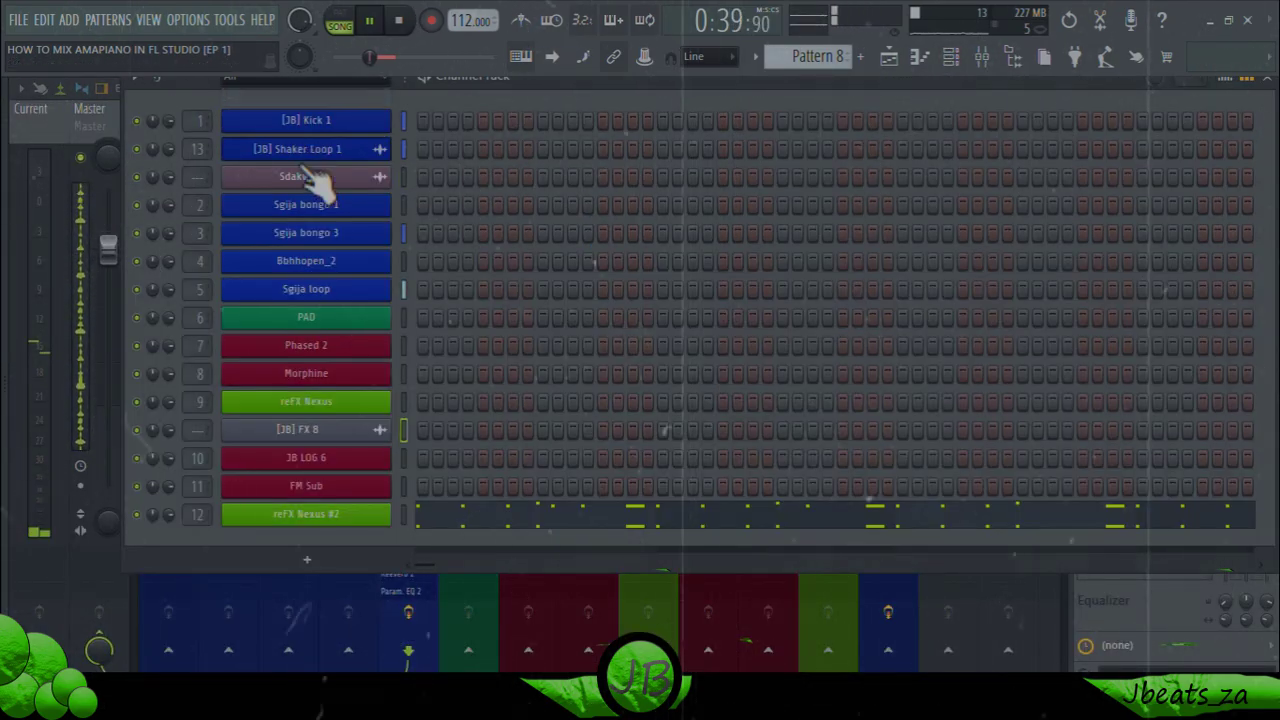
Step: Mute mixer tracks 6 to 12, from PAD through reFX Nexus #2, and select the Morphine track
click(889, 58)
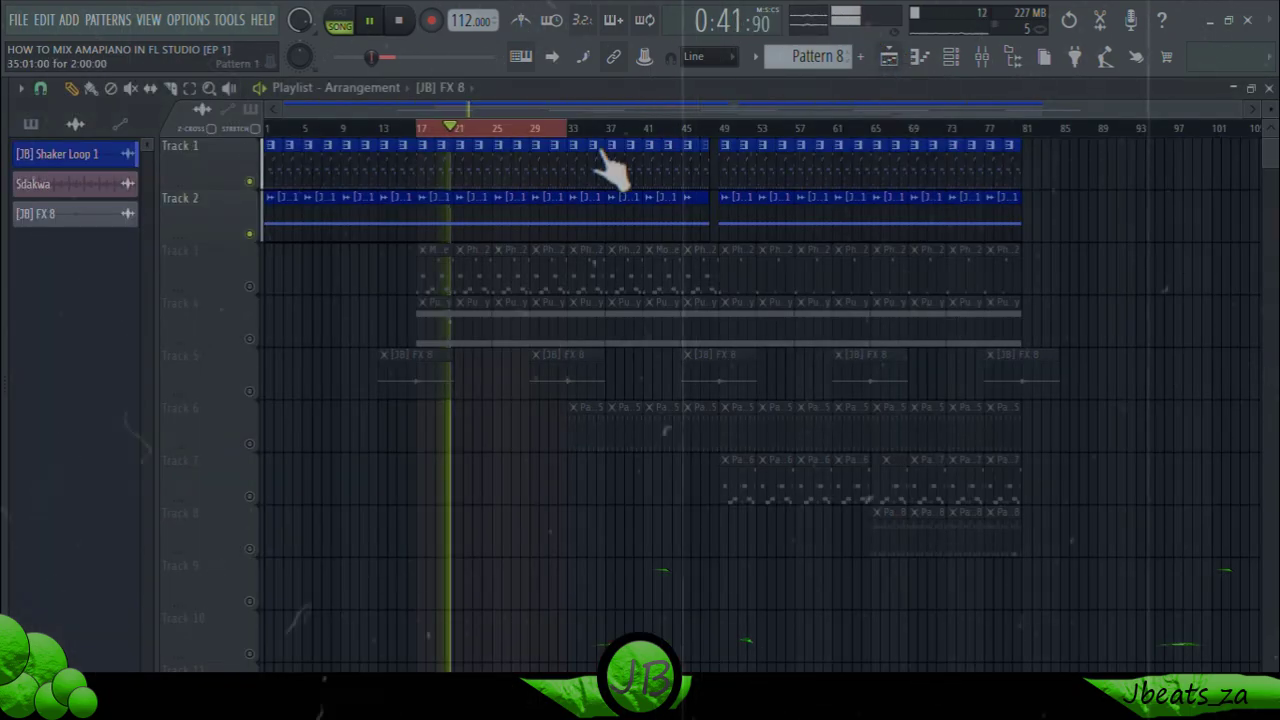
click(983, 58)
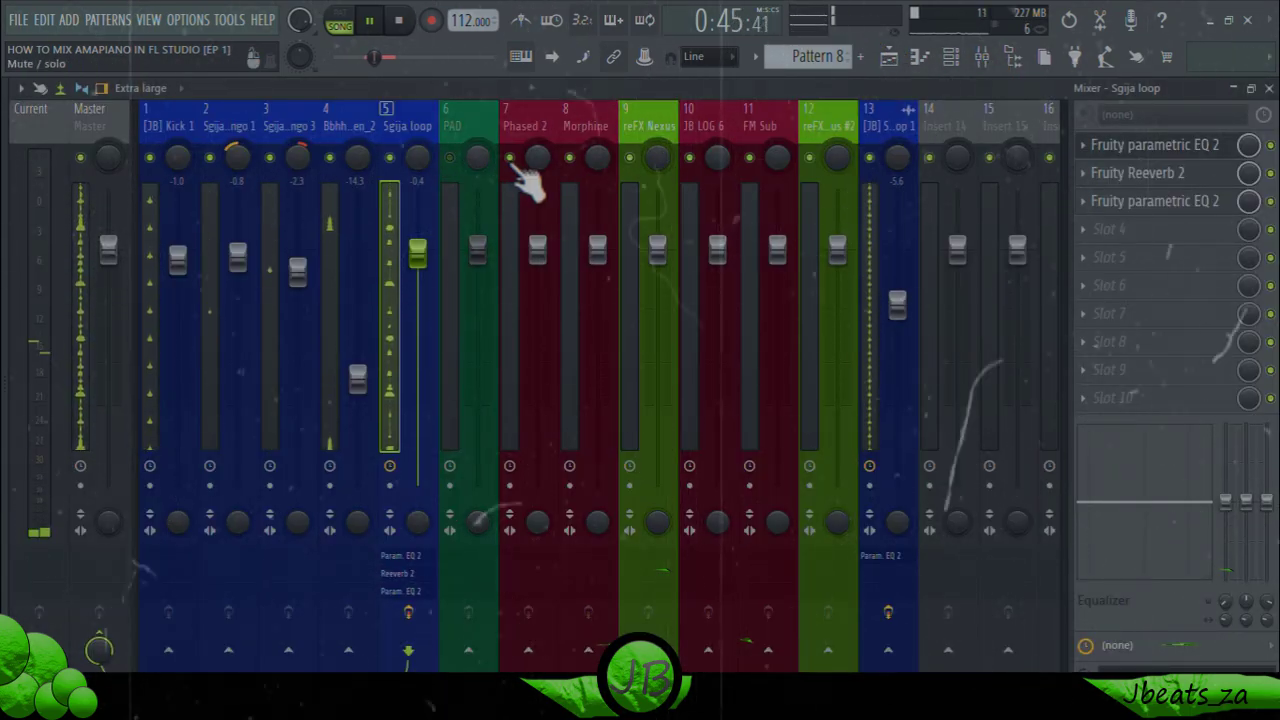
click(585, 190)
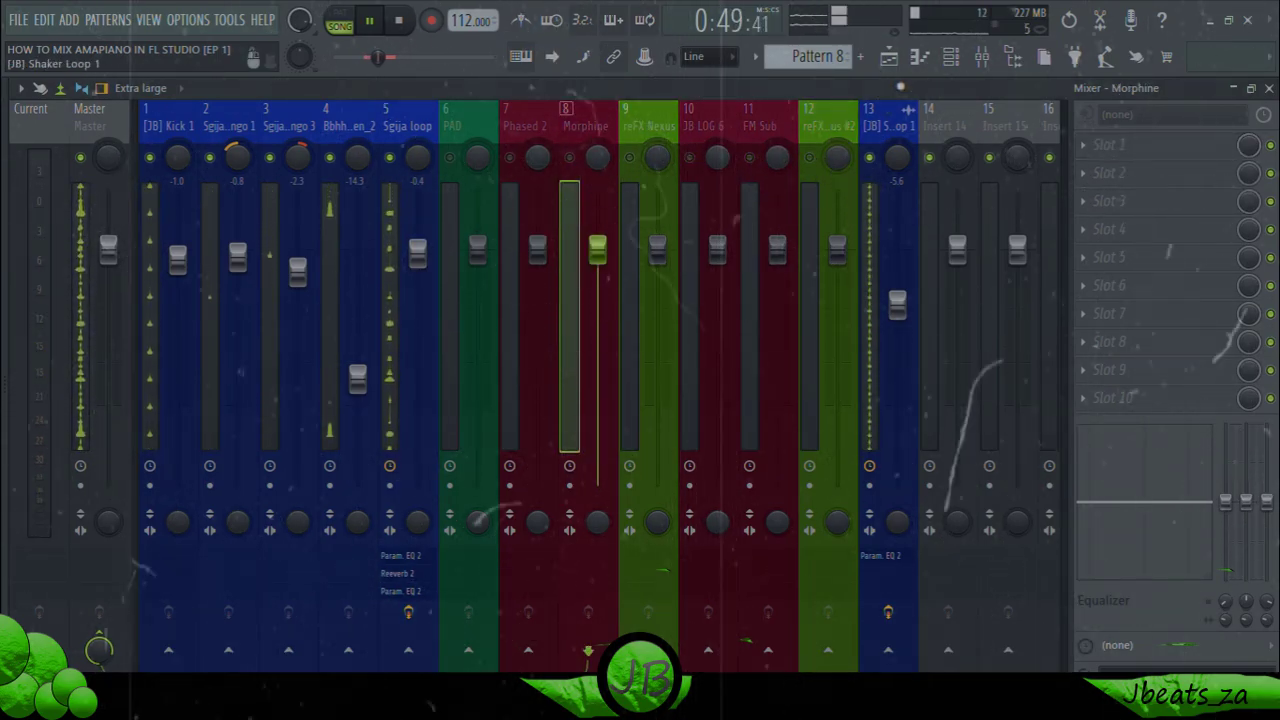
Step: Unmute all playlist tracks, restart playback from bar 17, and return to the mixer
click(889, 57)
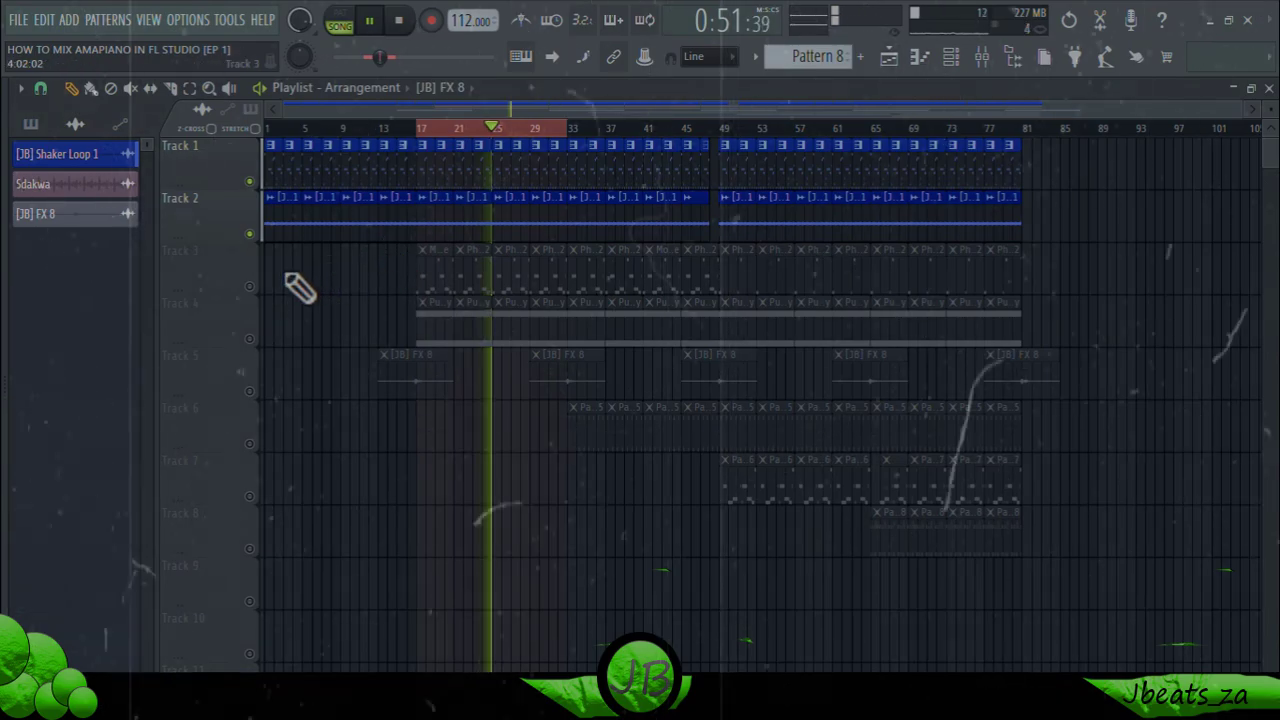
right_click(250, 286)
right_click(250, 286)
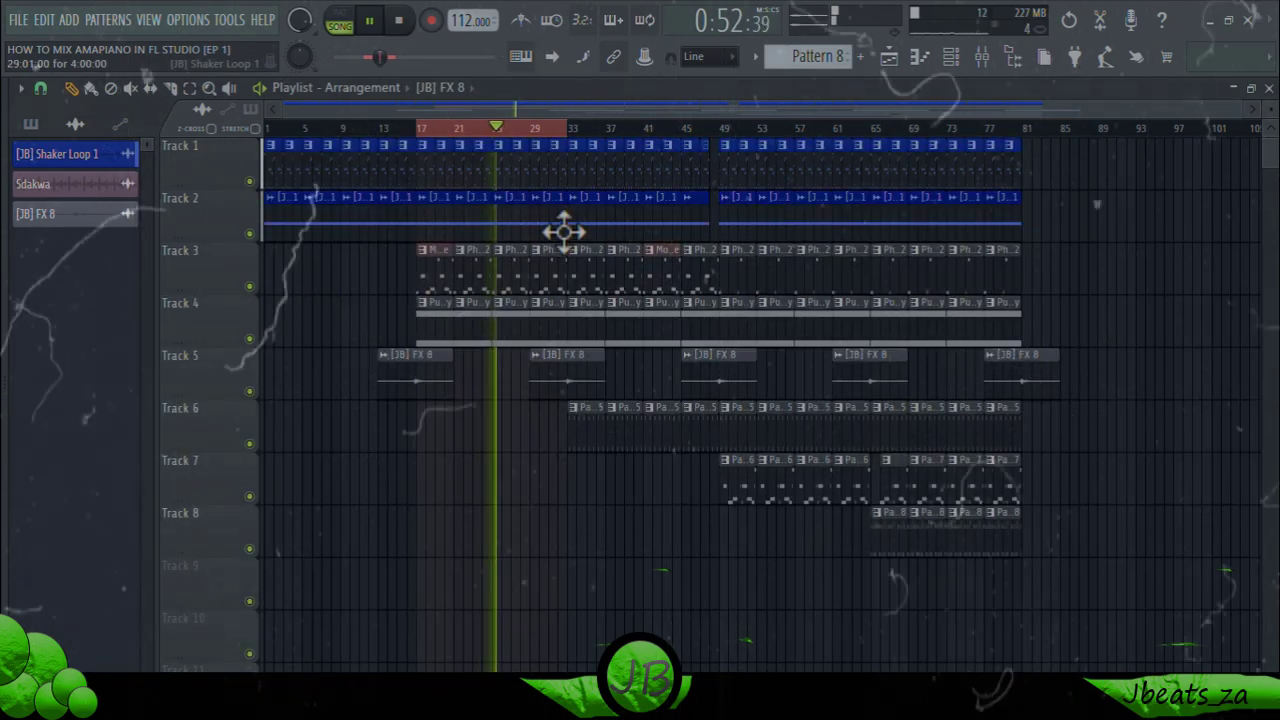
click(422, 130)
click(982, 57)
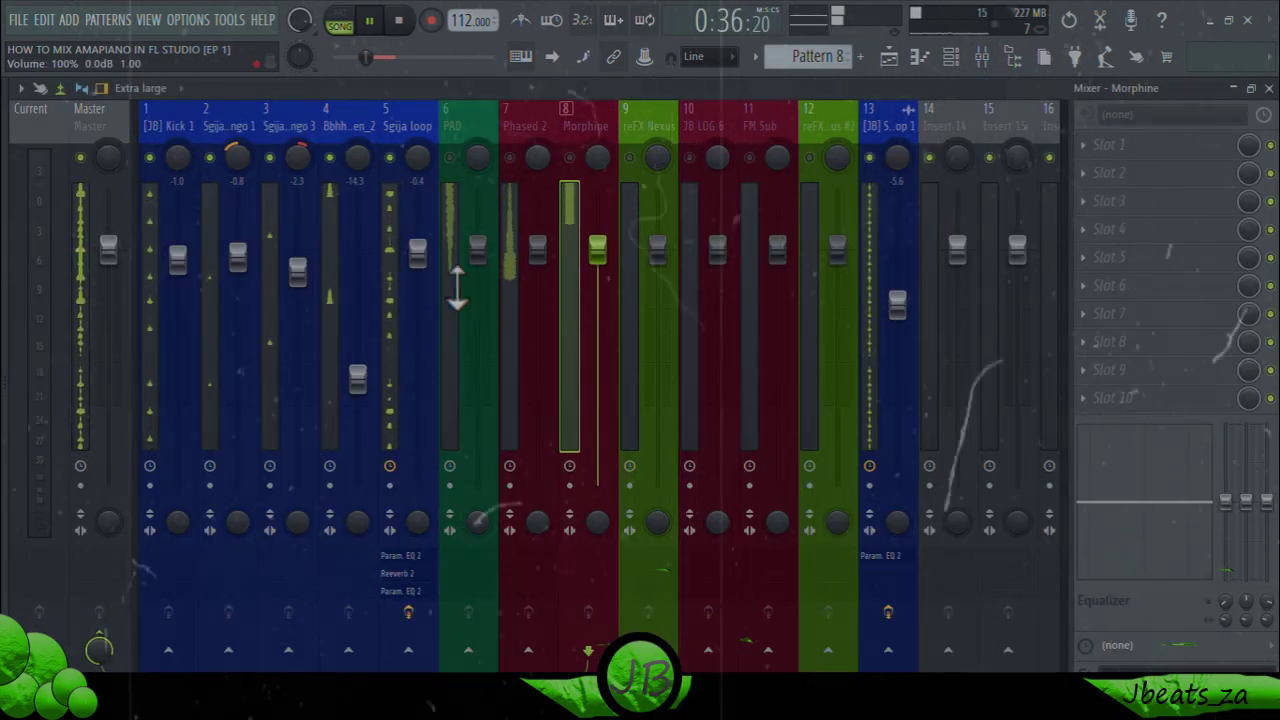
Step: Unmute the PAD mixer track, lower it to -17.7 dB and insert Fruity Parametric EQ 2 in its first effect slot
click(405, 200)
click(457, 171)
drag(477, 250, 477, 402)
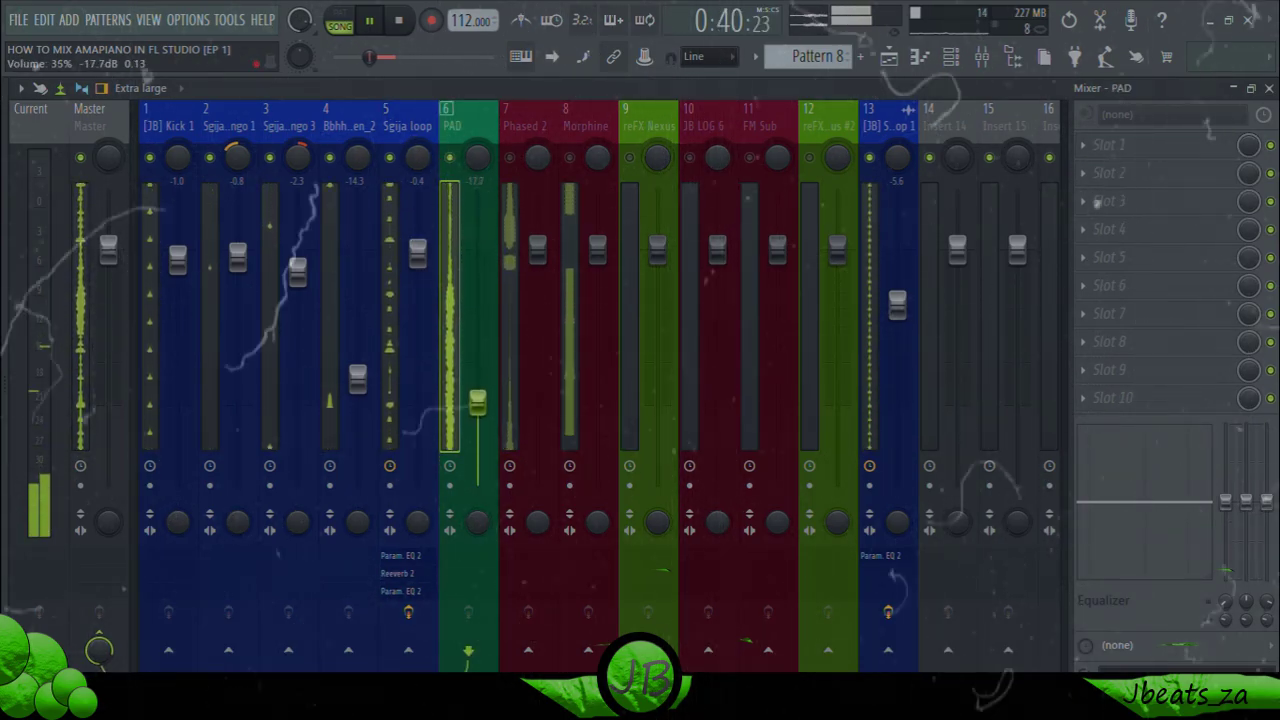
click(1150, 150)
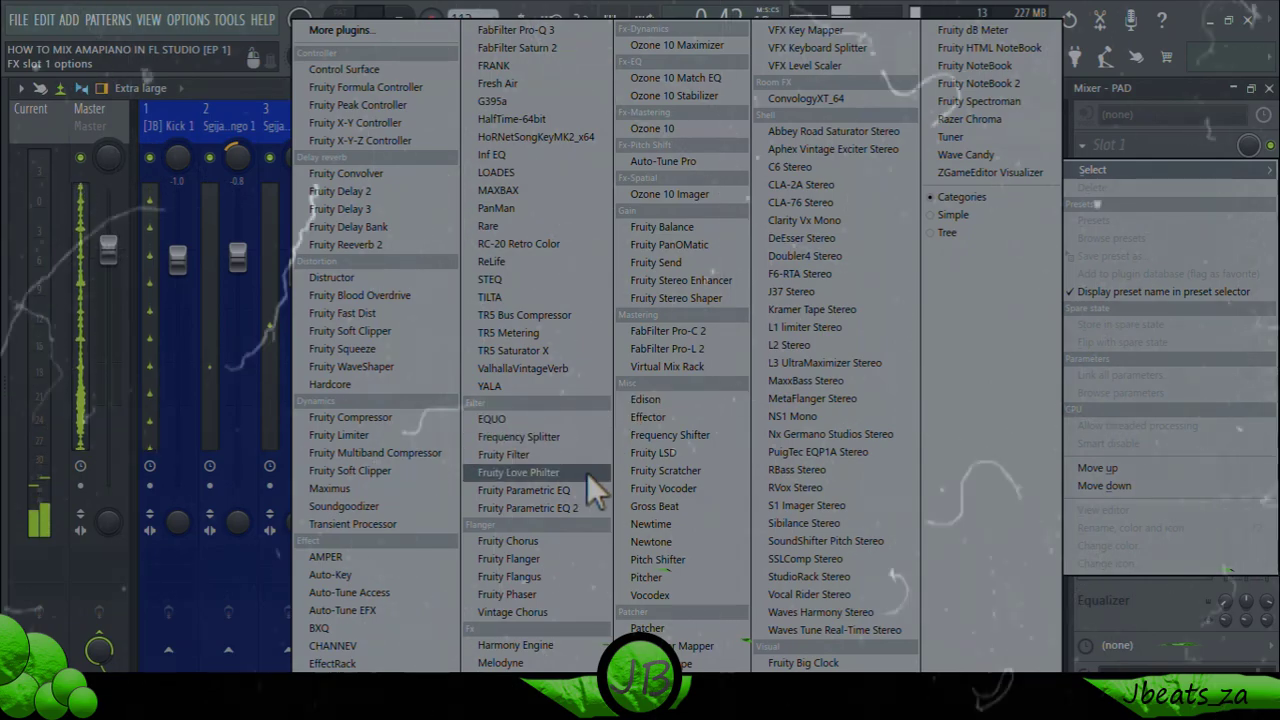
click(584, 503)
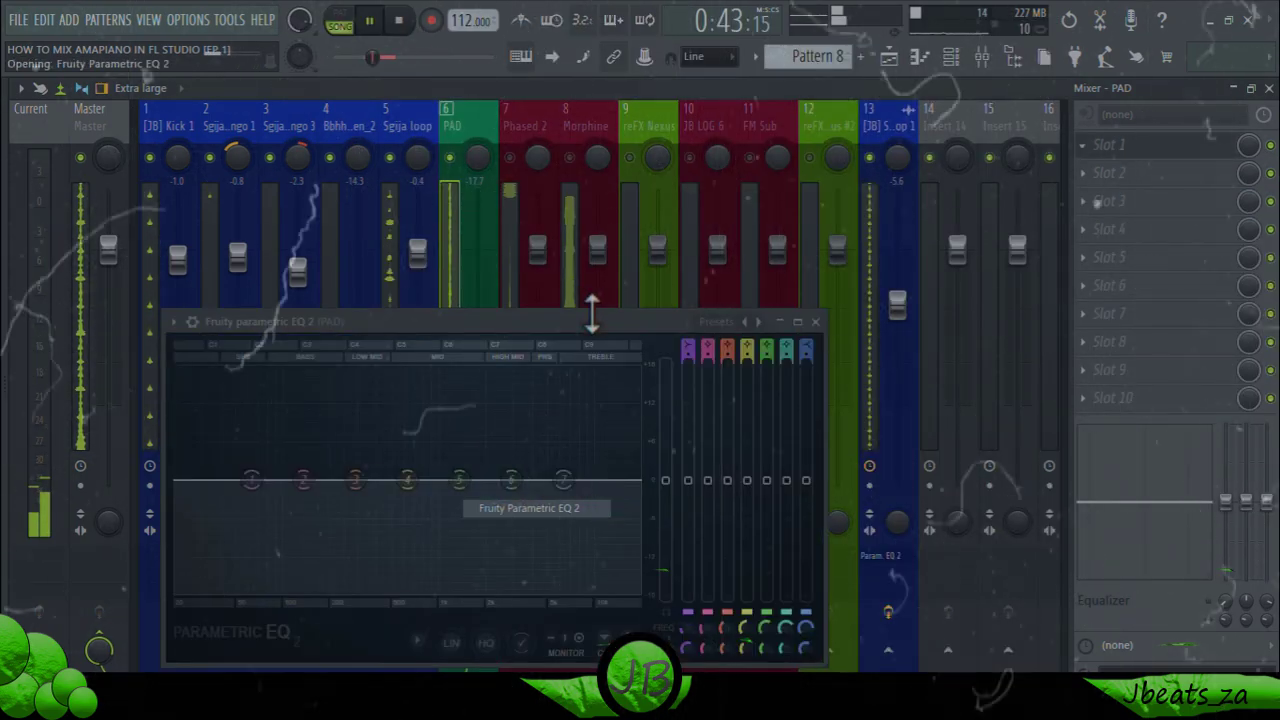
drag(690, 322, 825, 220)
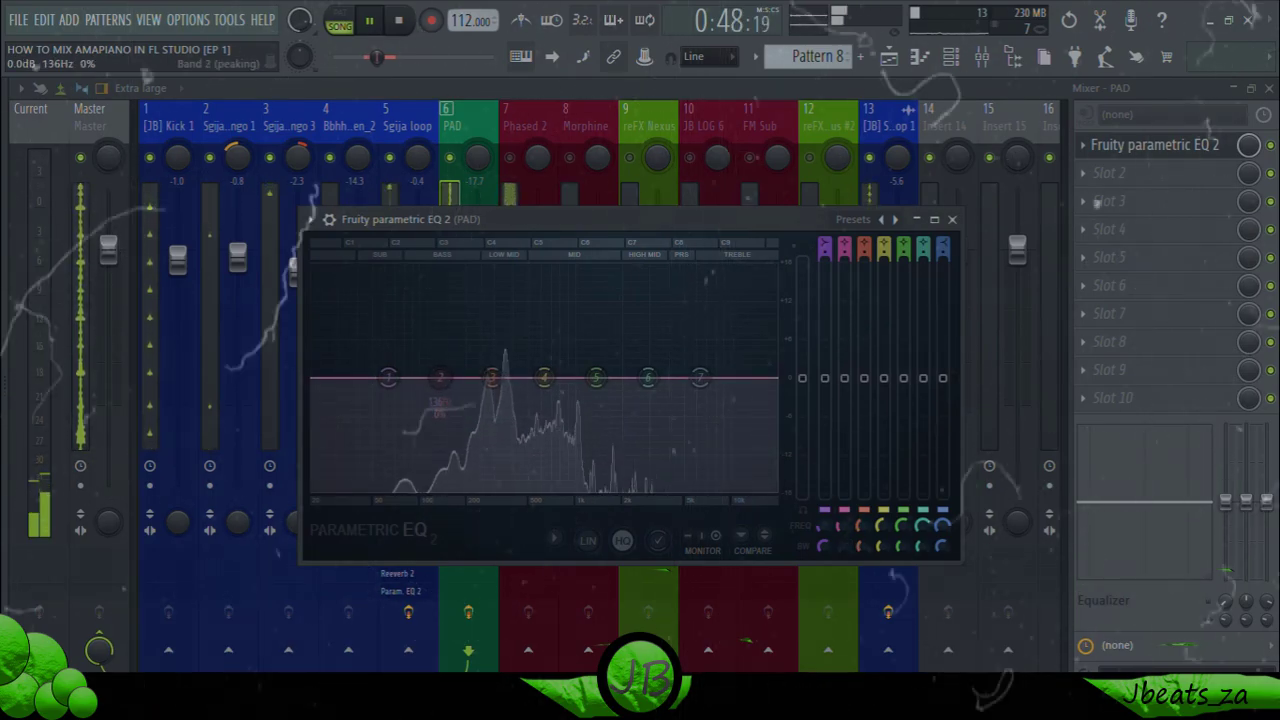
Step: In the PAD's EQ, sweep for resonances and slightly cut band 2 near 255 Hz and a narrowed band 4 near 355 Hz
drag(440, 377, 482, 272)
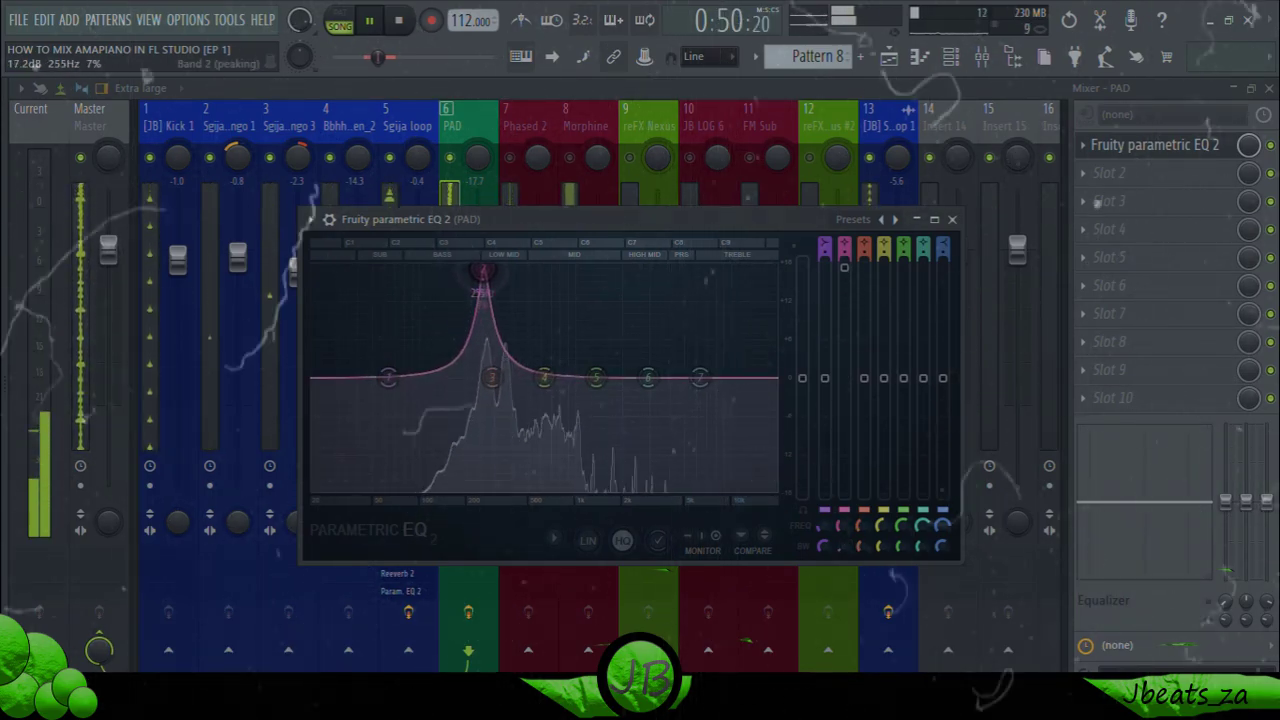
drag(844, 268, 844, 386)
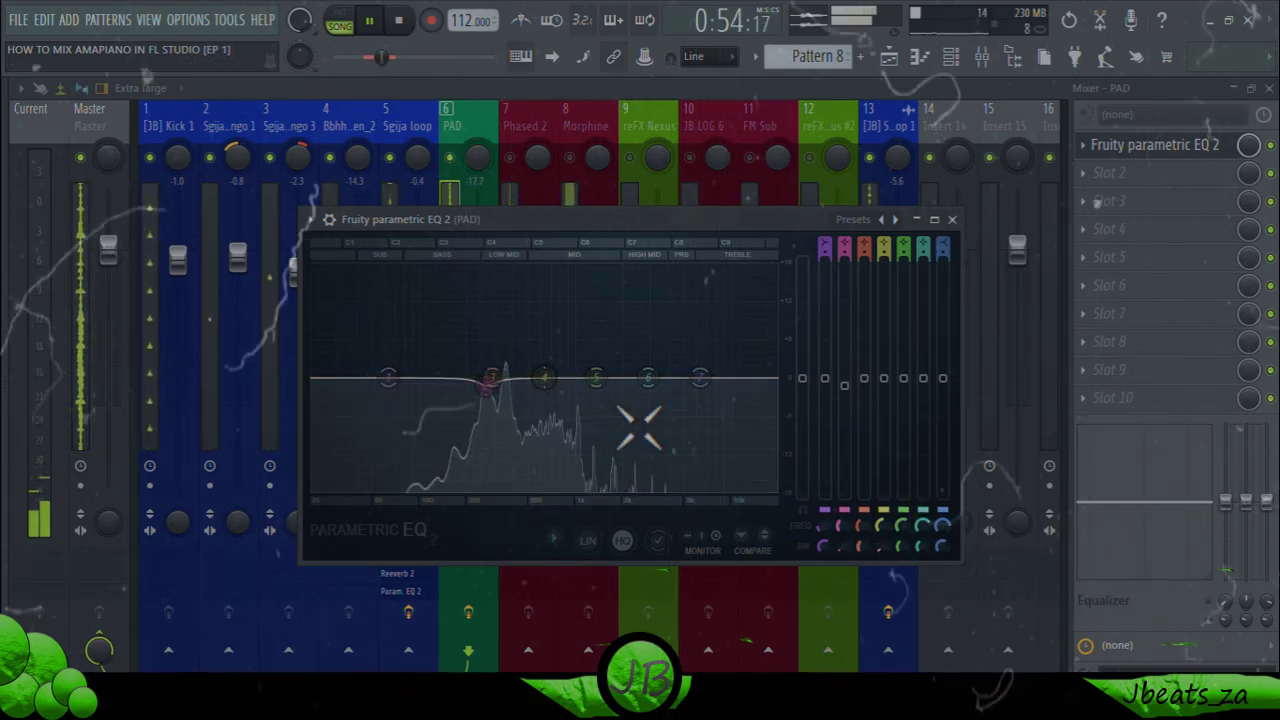
drag(543, 377, 503, 268)
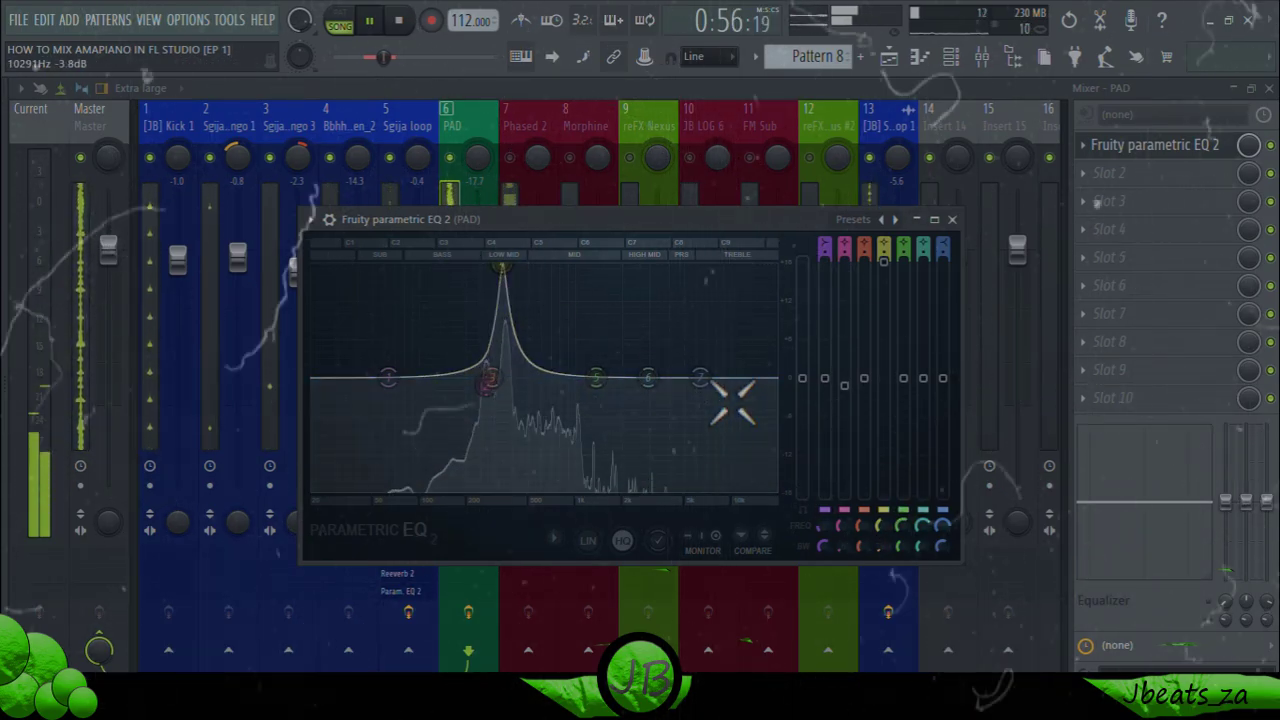
scroll(580, 323, down, 3)
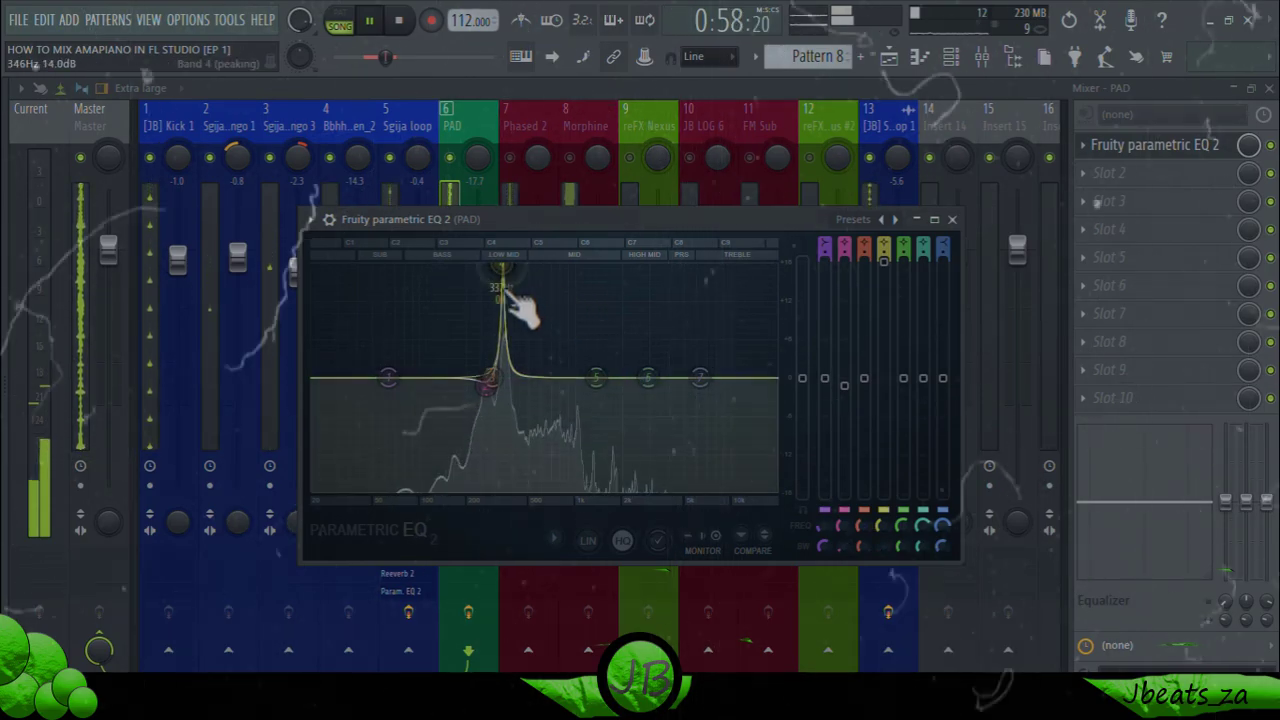
drag(502, 270, 505, 378)
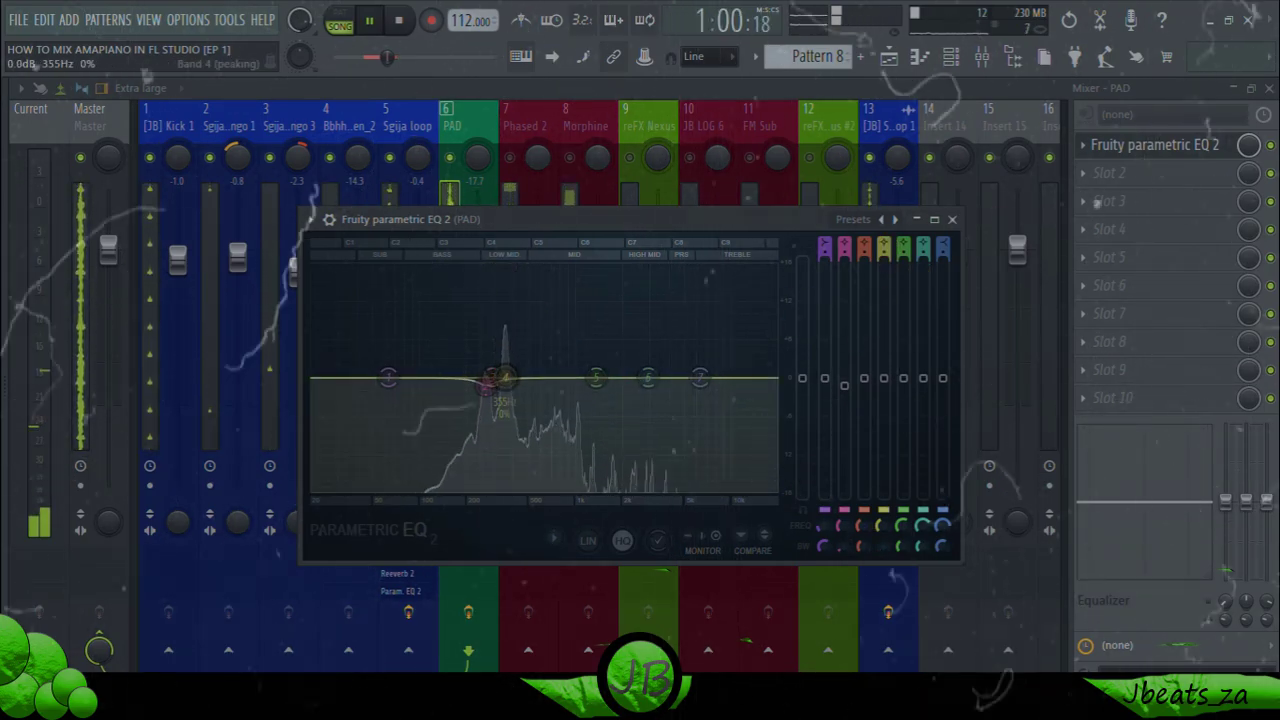
drag(884, 378, 884, 398)
Step: Boost the PAD's EQ band 5 slightly and lower the band 7 high shelf to about -11.3 dB at 1435 Hz
drag(596, 378, 543, 366)
drag(703, 383, 600, 452)
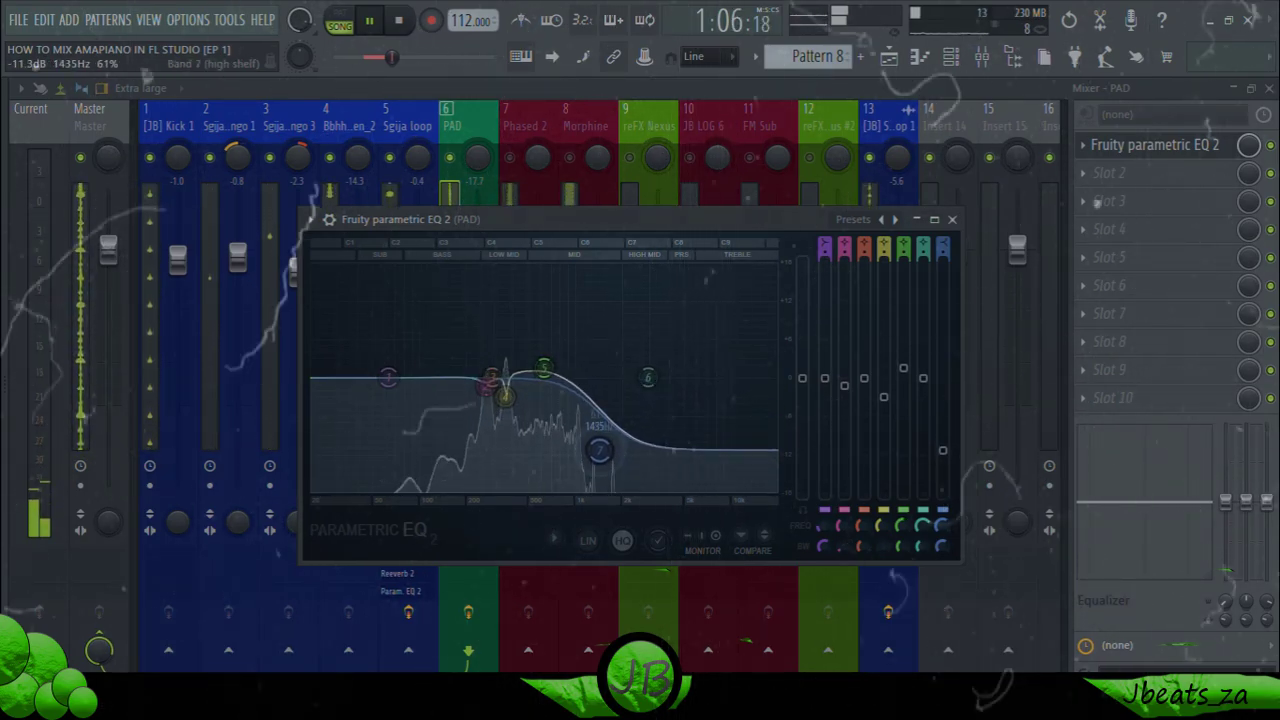
Step: Change the PAD's EQ band 1 to a high pass at about 116 Hz and close the equalizer
right_click(388, 379)
mouse_move(430, 427)
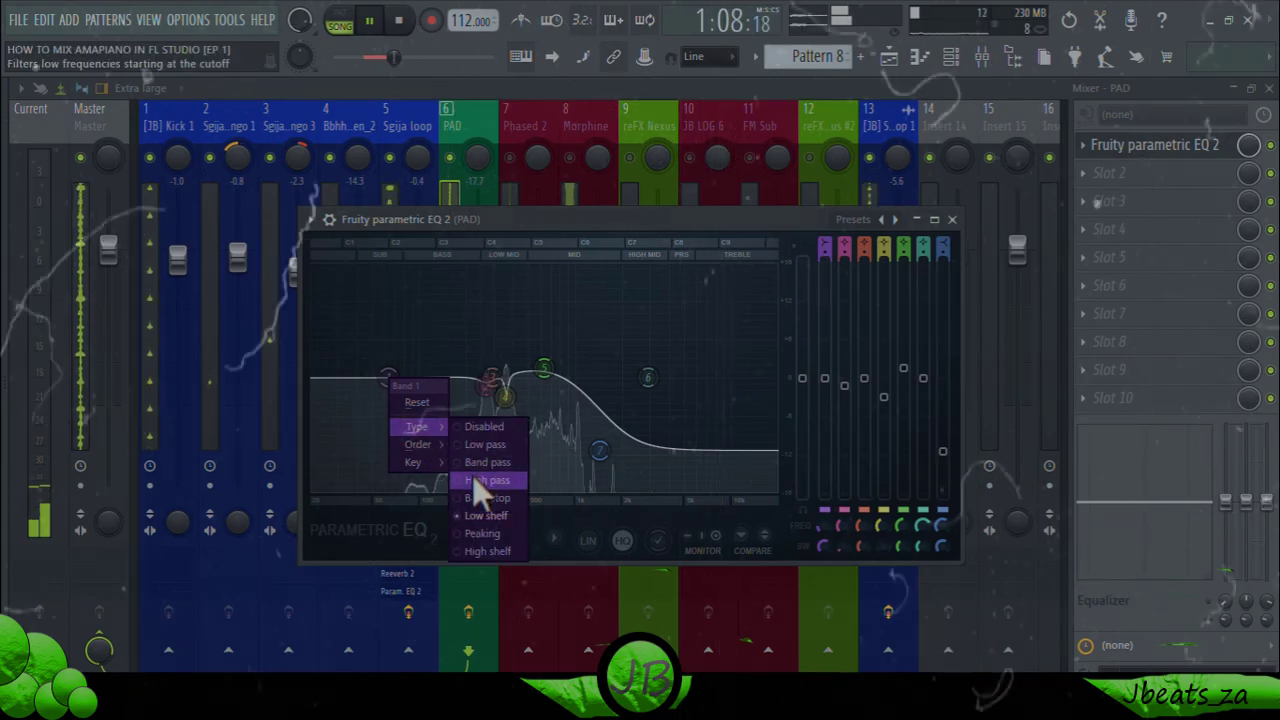
click(478, 481)
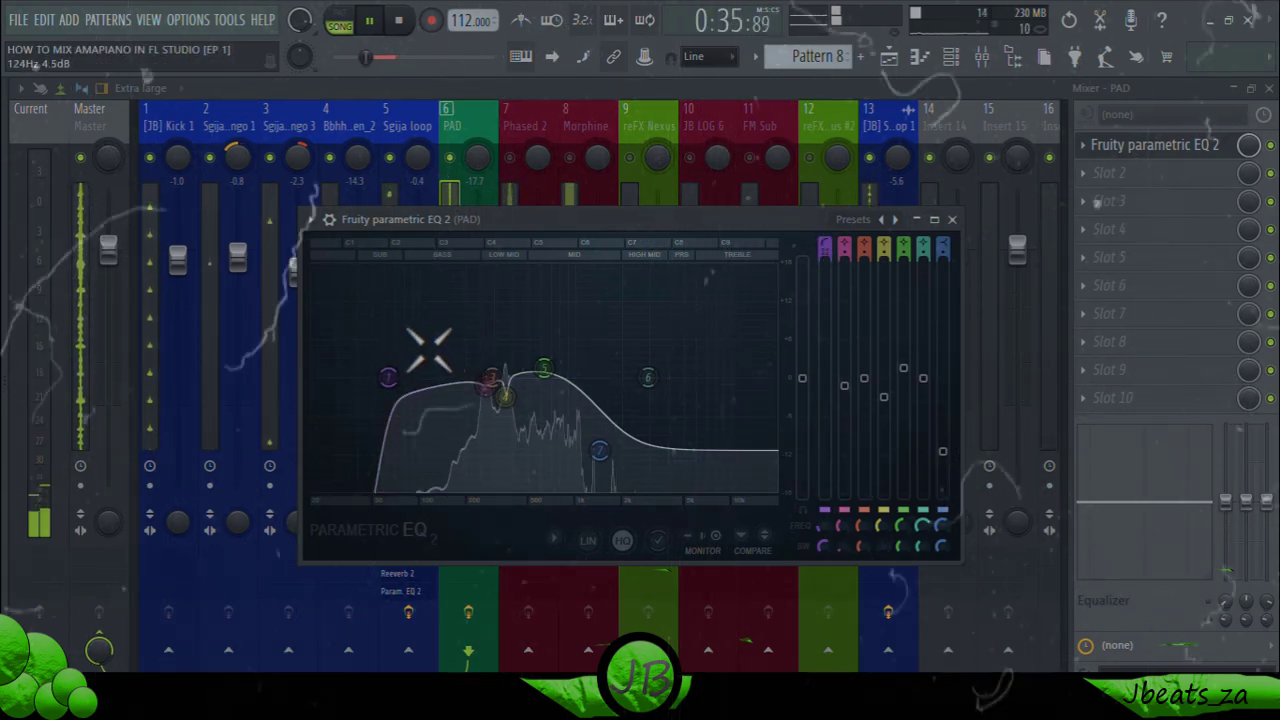
drag(388, 377, 430, 377)
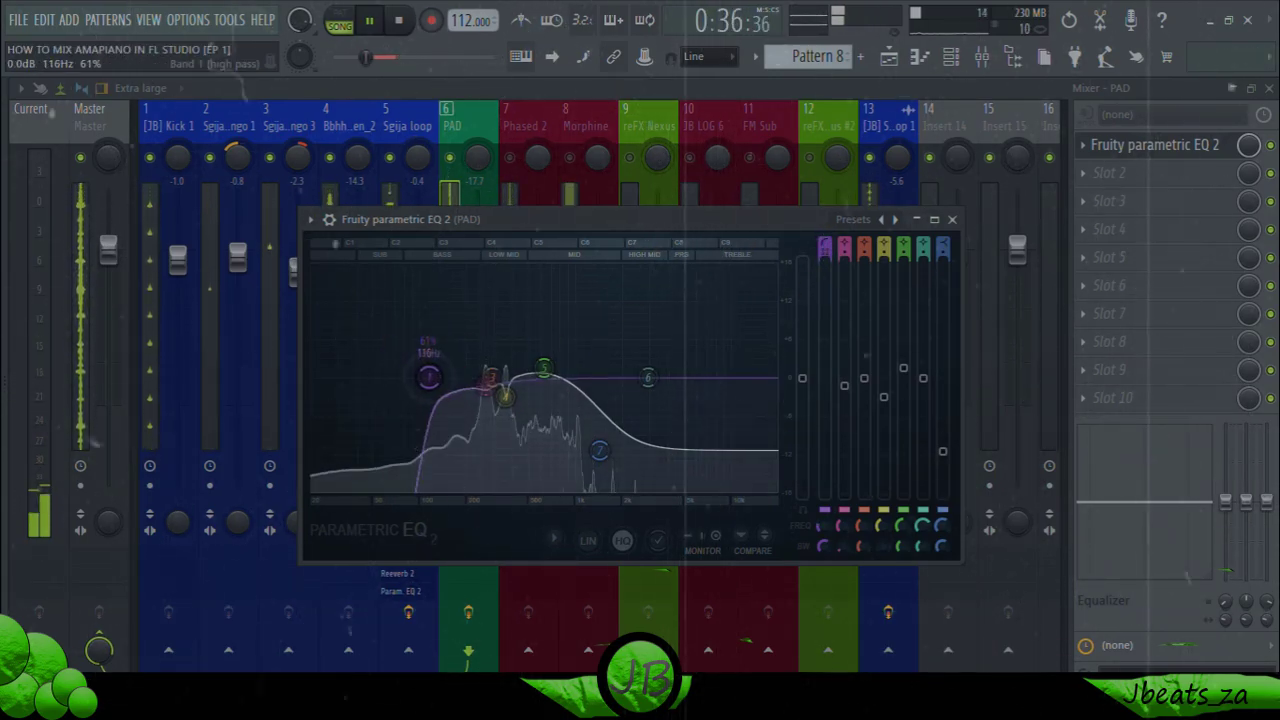
click(951, 219)
Step: Unmute the Phased 2 track, lower it to -12.8 dB and insert Fruity Reeverb 2 in its first effect slot
click(541, 256)
drag(545, 265, 537, 372)
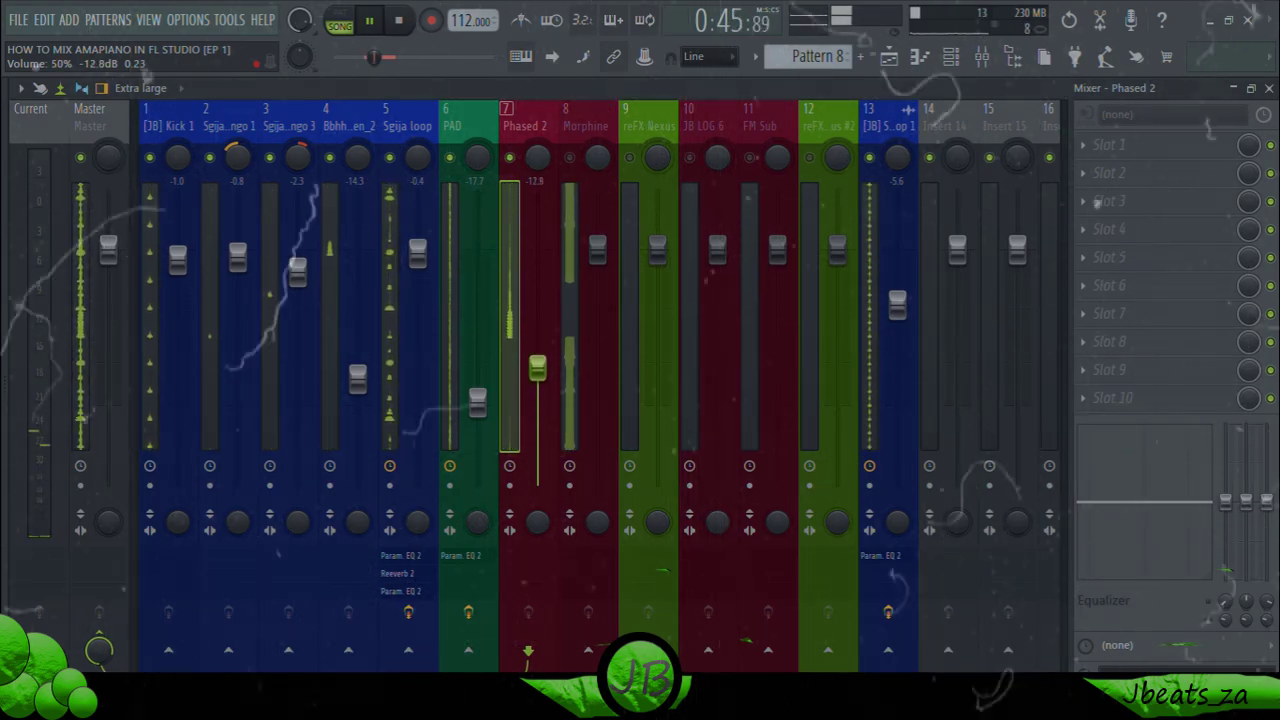
click(1136, 148)
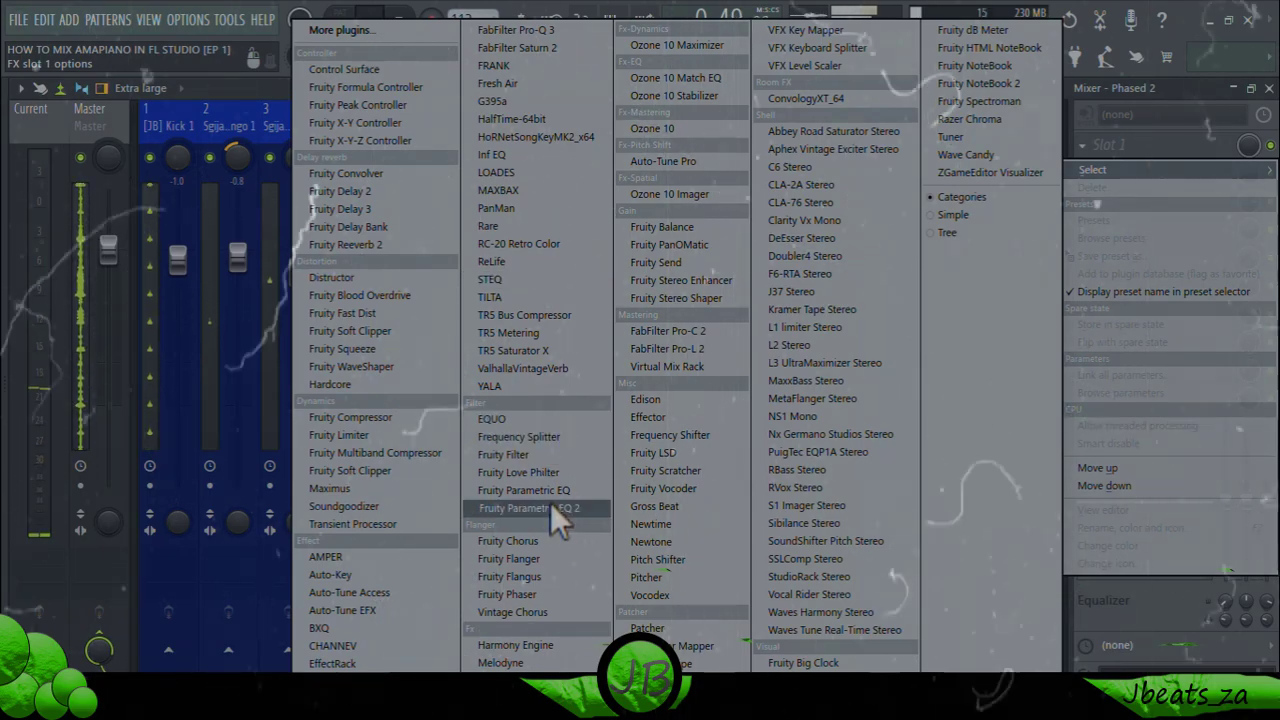
click(425, 244)
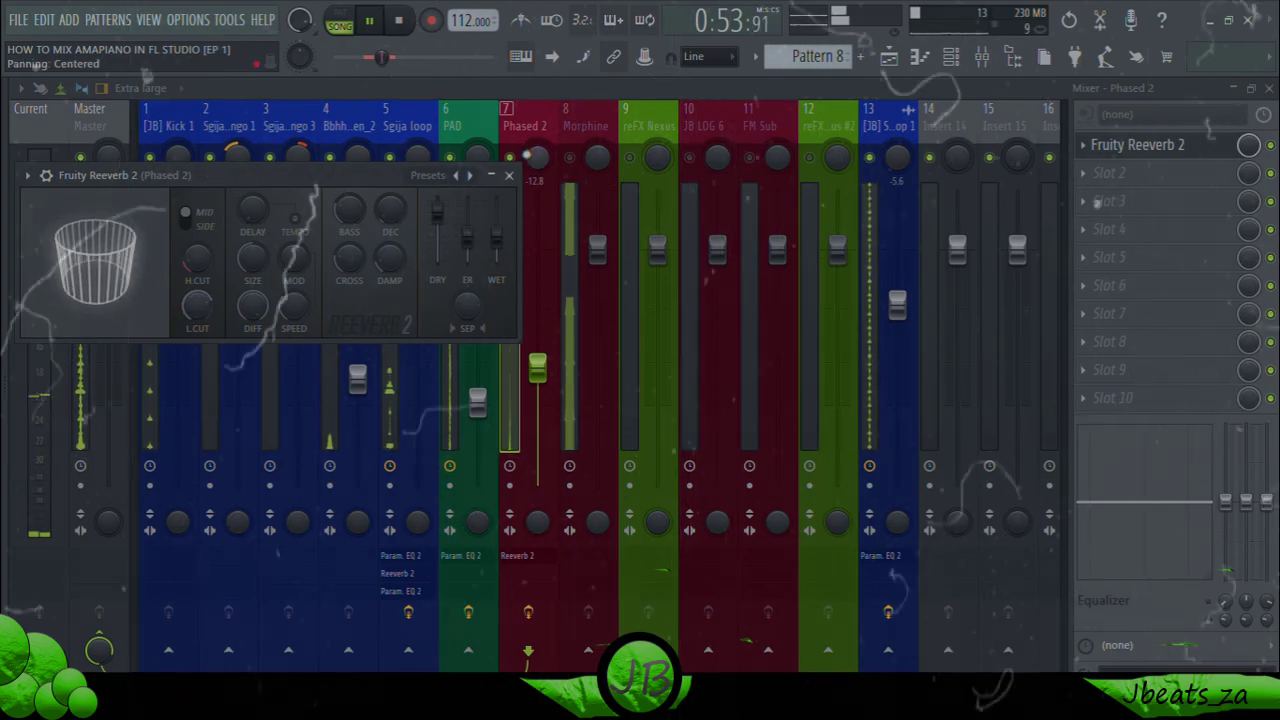
click(509, 175)
Step: Fine-tune Phased 2 to -12.7 dB, and unmute Morphine and lower it to -7.9 dB
drag(537, 367, 537, 350)
drag(597, 250, 537, 364)
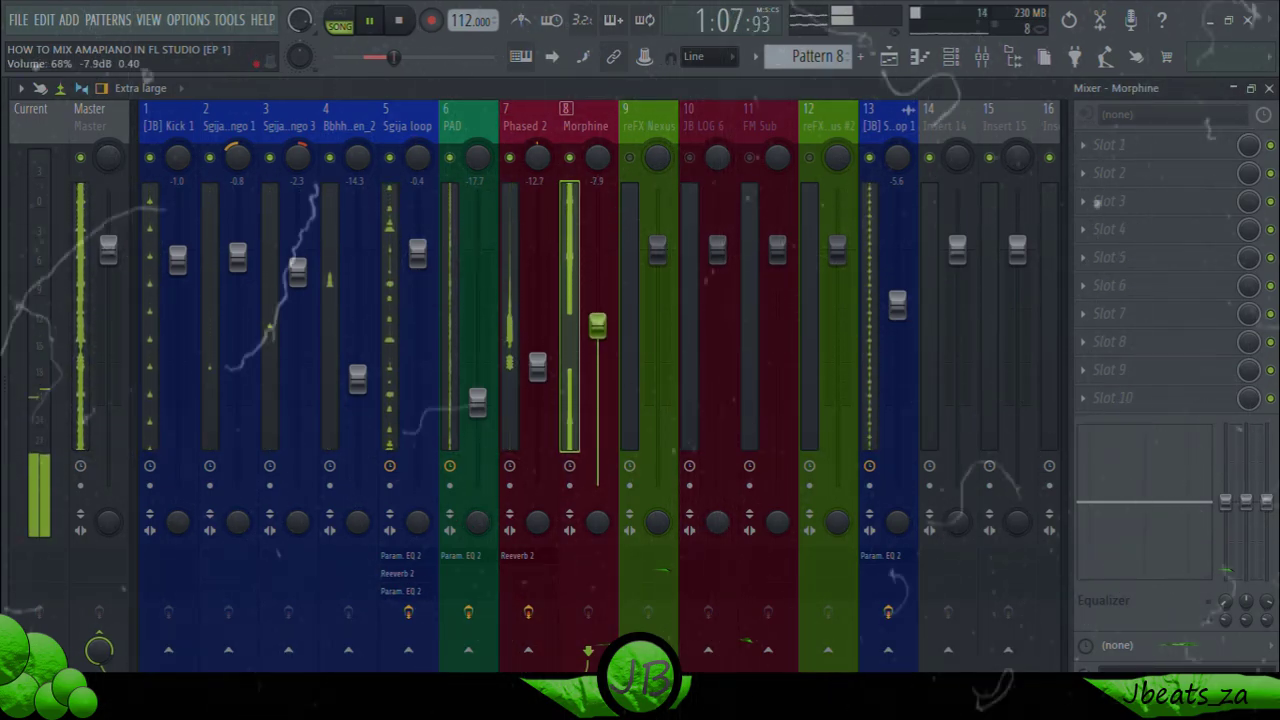
Step: Move the playlist's looped time selection to bars 33 to 47 and return to the mixer
click(904, 57)
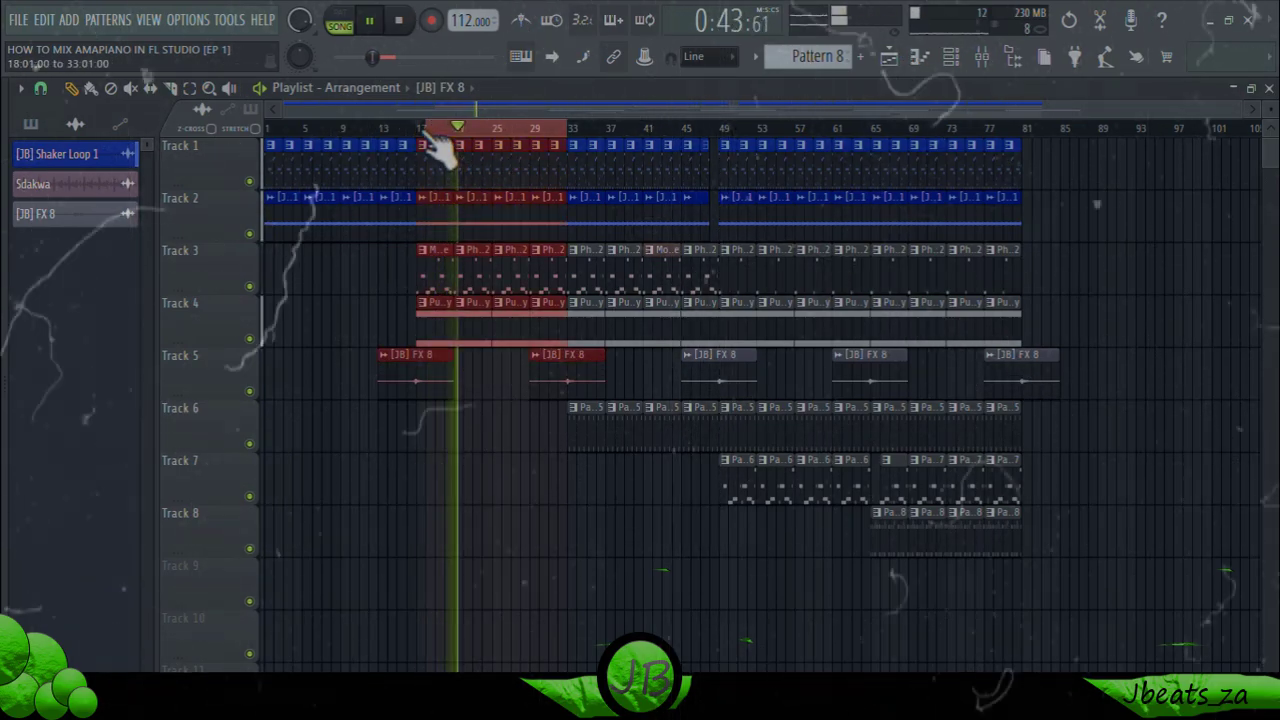
drag(571, 150, 701, 151)
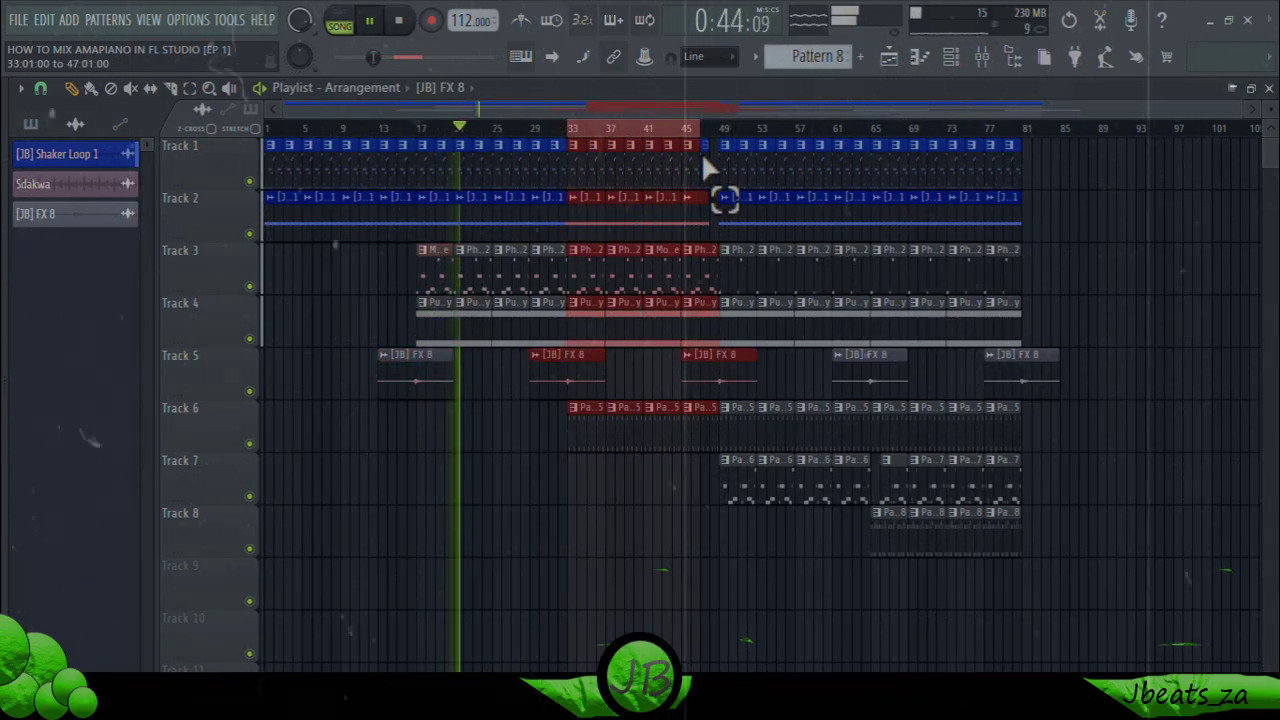
click(997, 68)
Step: Unmute the reFX Nexus track on insert 9, lower it to about -15 dB and set its stereo separation to 38% separated
drag(657, 214, 660, 390)
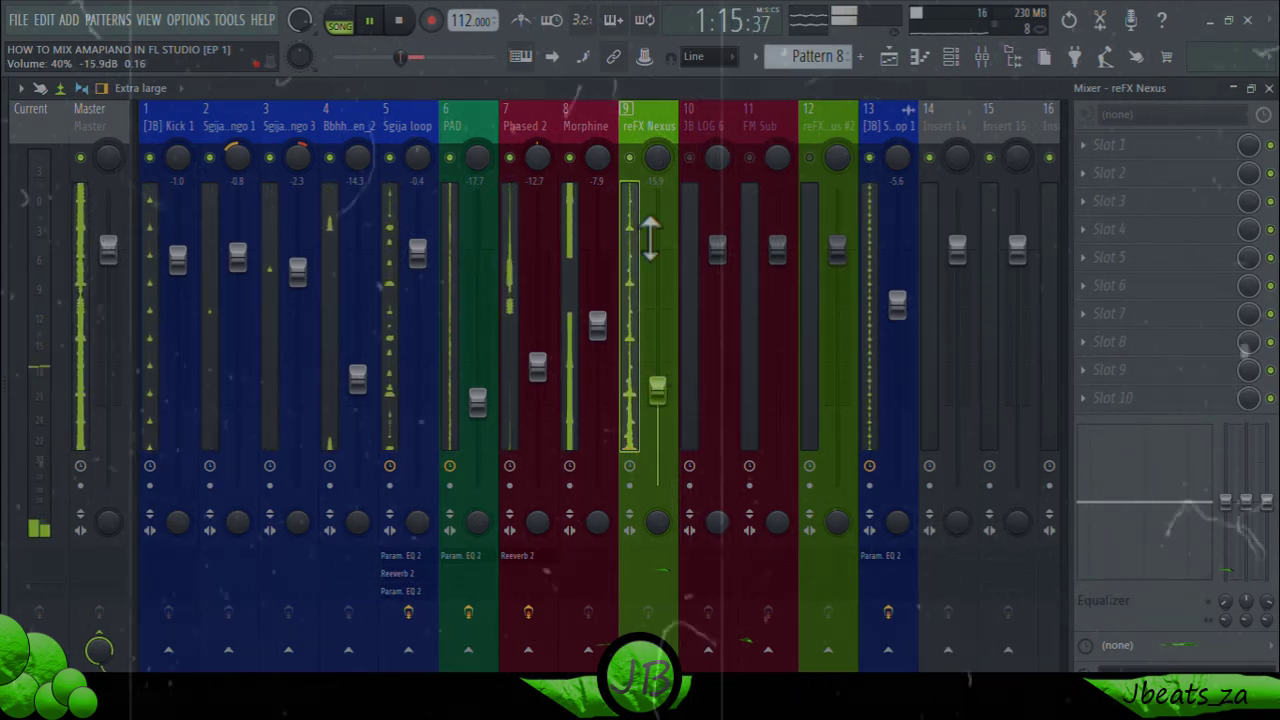
drag(657, 390, 657, 375)
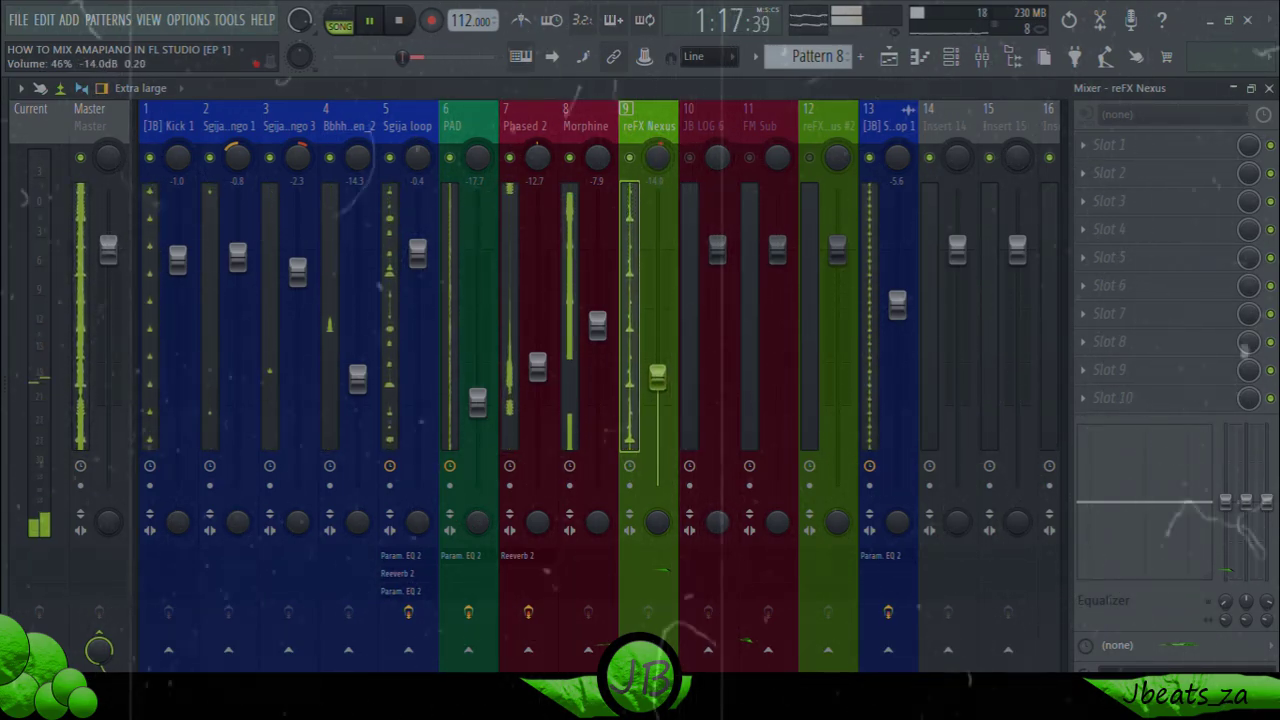
drag(657, 521, 657, 505)
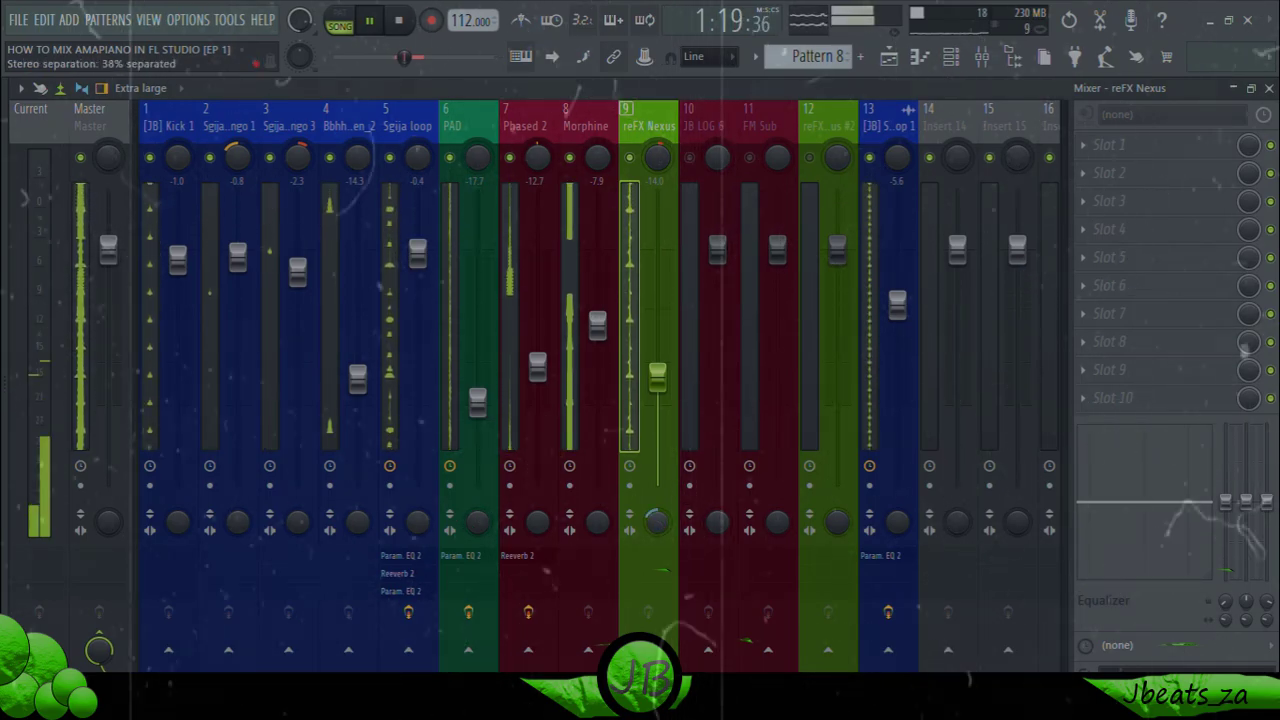
drag(660, 376, 660, 385)
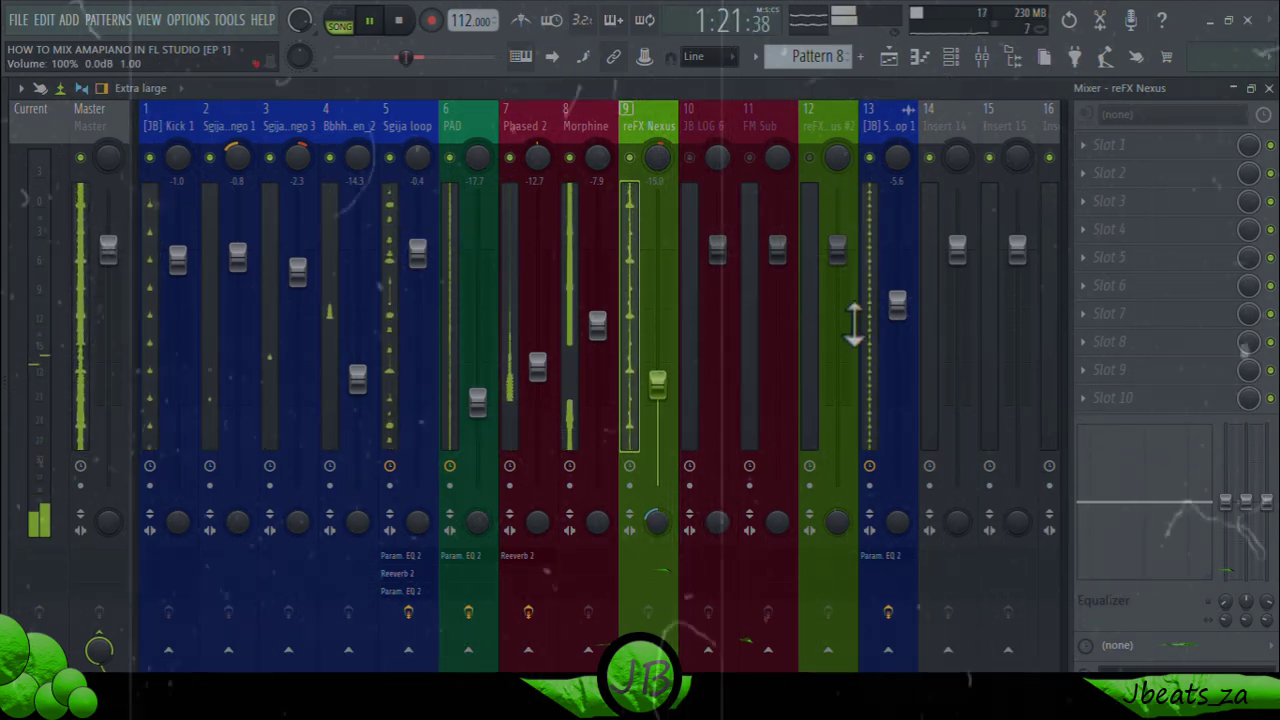
Step: Insert Fruity Parametric EQ 2 on reFX Nexus with the 40Hz + 18kHz cut preset, raise the low cut to about 190 Hz and lower the high cut
click(1110, 145)
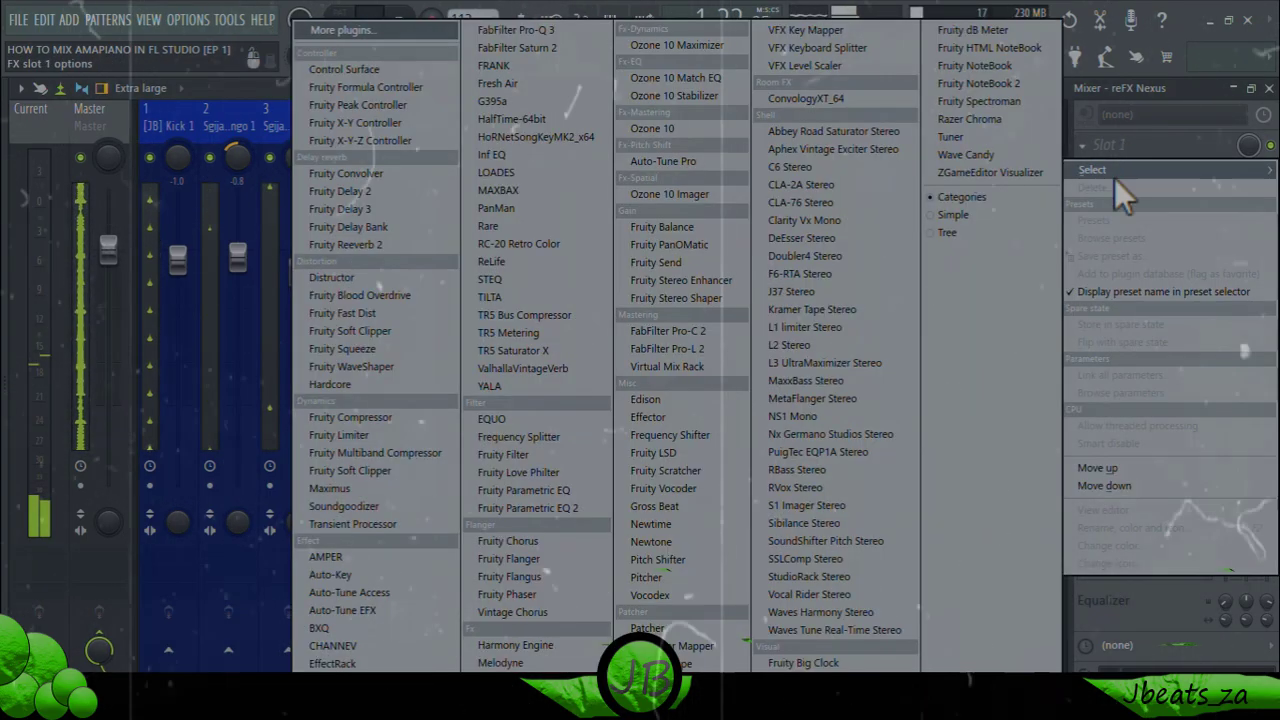
click(578, 511)
click(670, 276)
click(690, 360)
drag(174, 432, 276, 432)
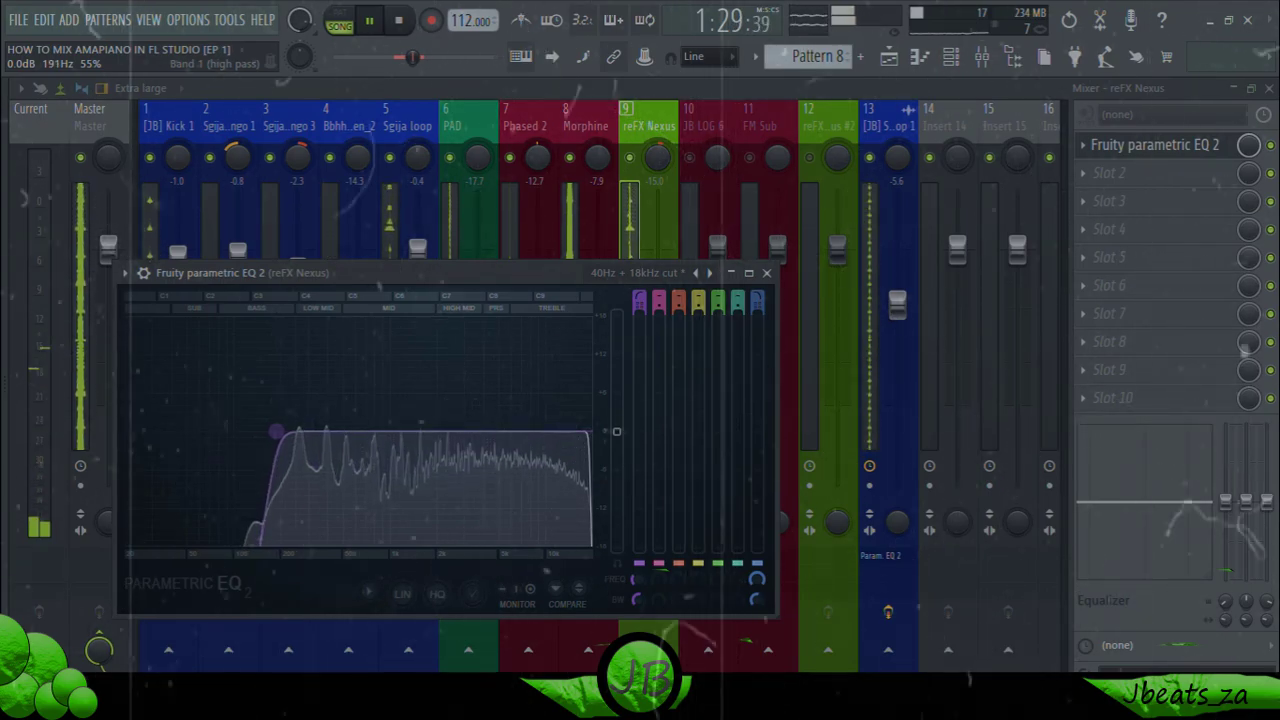
drag(590, 432, 578, 434)
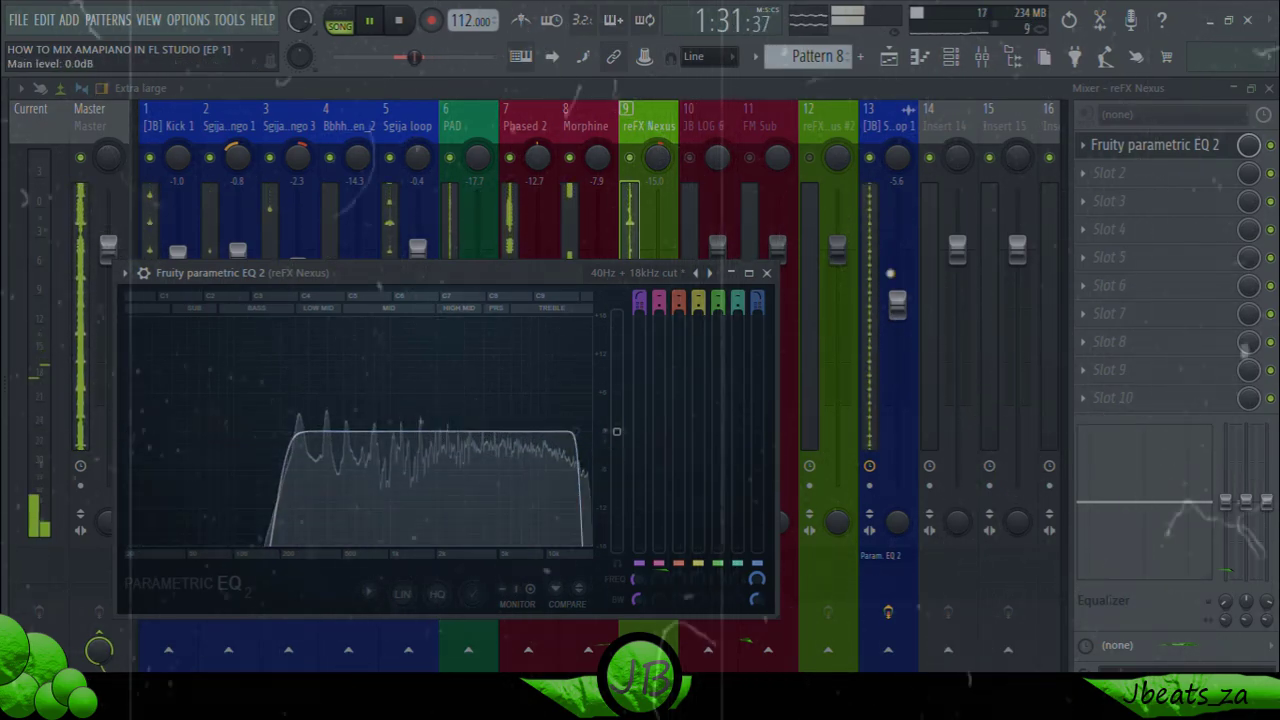
Step: Insert a second Fruity Parametric EQ 2 in slot 2 of the reFX Nexus track
click(1100, 172)
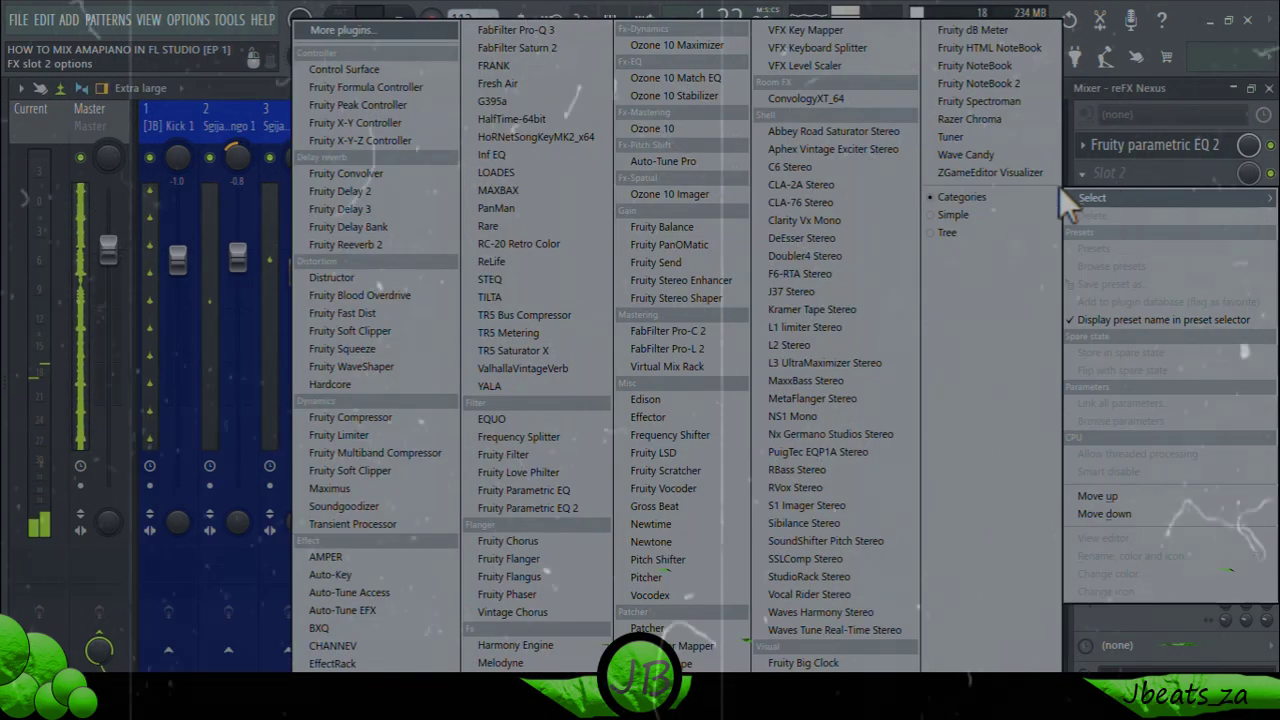
click(1073, 127)
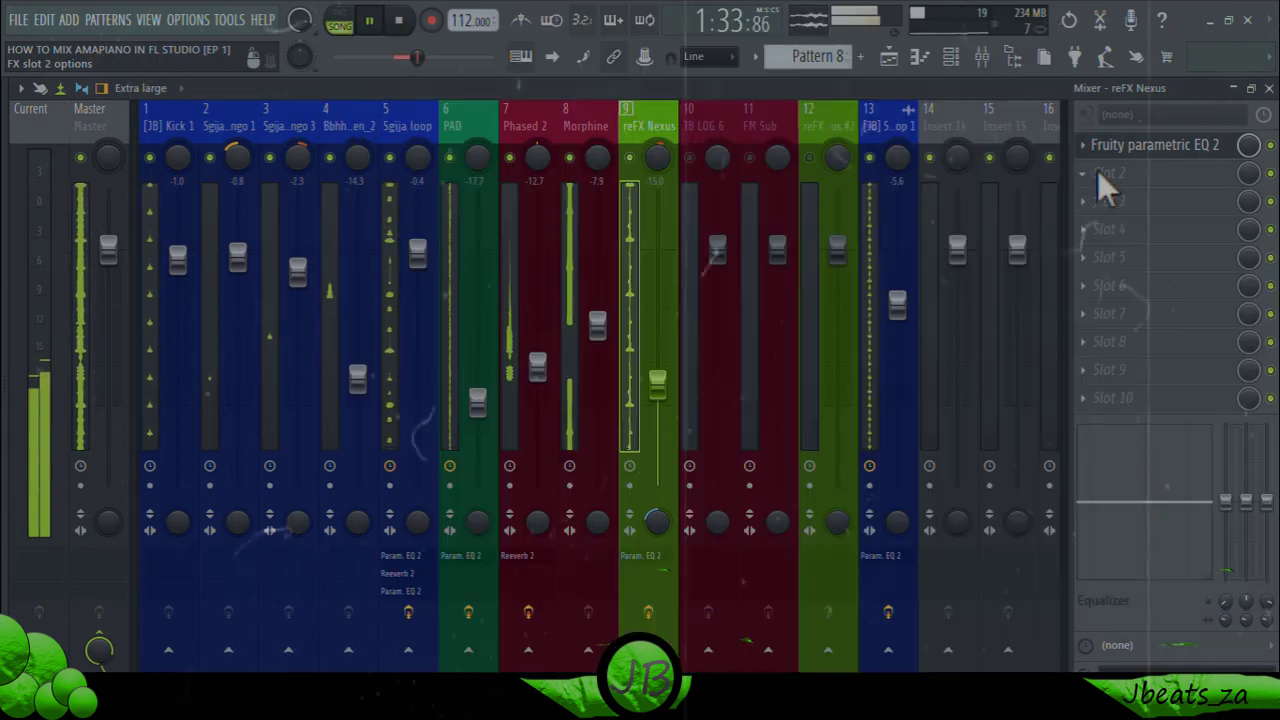
click(1180, 190)
click(600, 518)
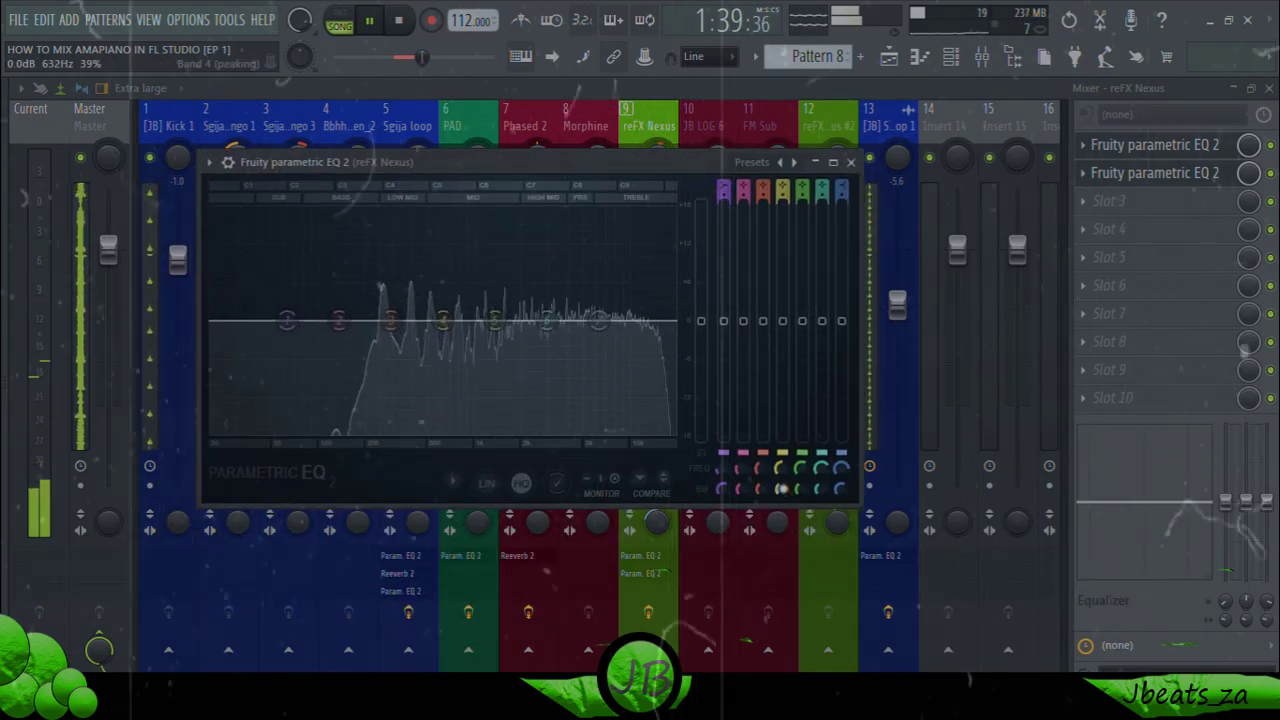
Step: Sweep band 4 of the second reFX Nexus EQ, cut it about 1.7 dB at 402 Hz, and raise the track to -13.5 dB
drag(442, 320, 407, 205)
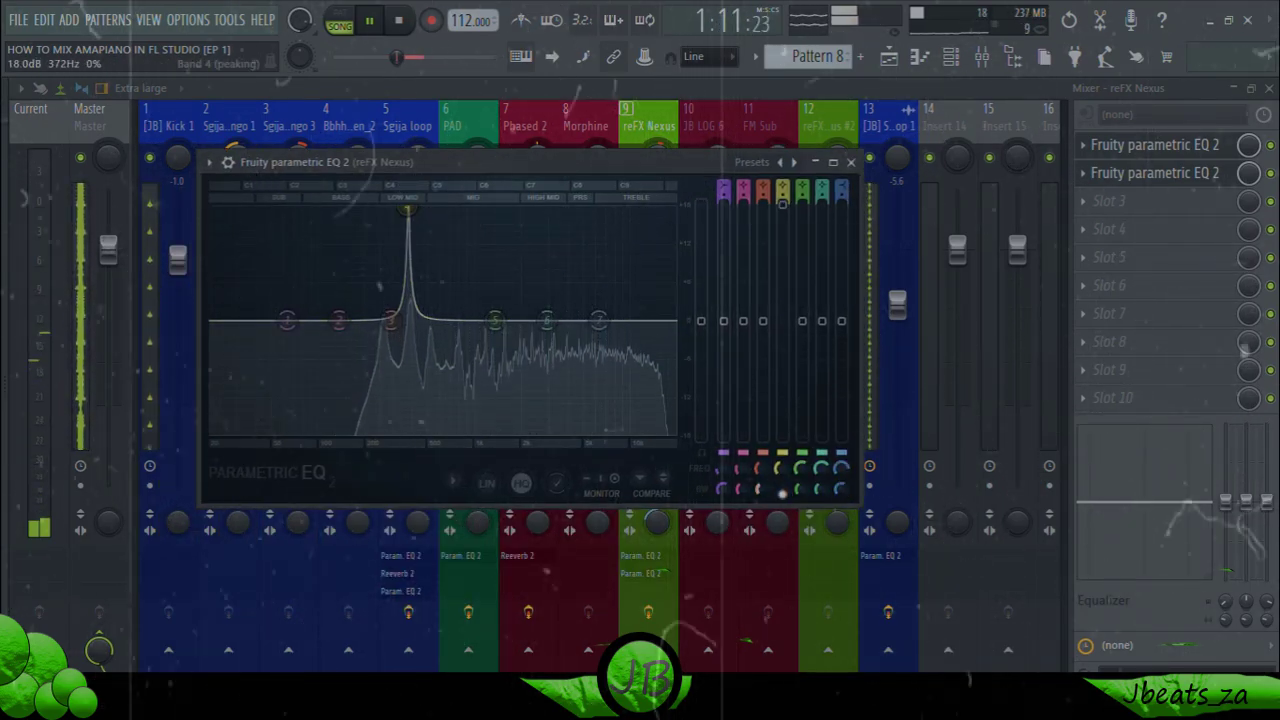
scroll(407, 207, down, 2)
mouse_move(408, 208)
mouse_down()
mouse_move(572, 210)
mouse_move(392, 210)
mouse_move(411, 208)
mouse_up()
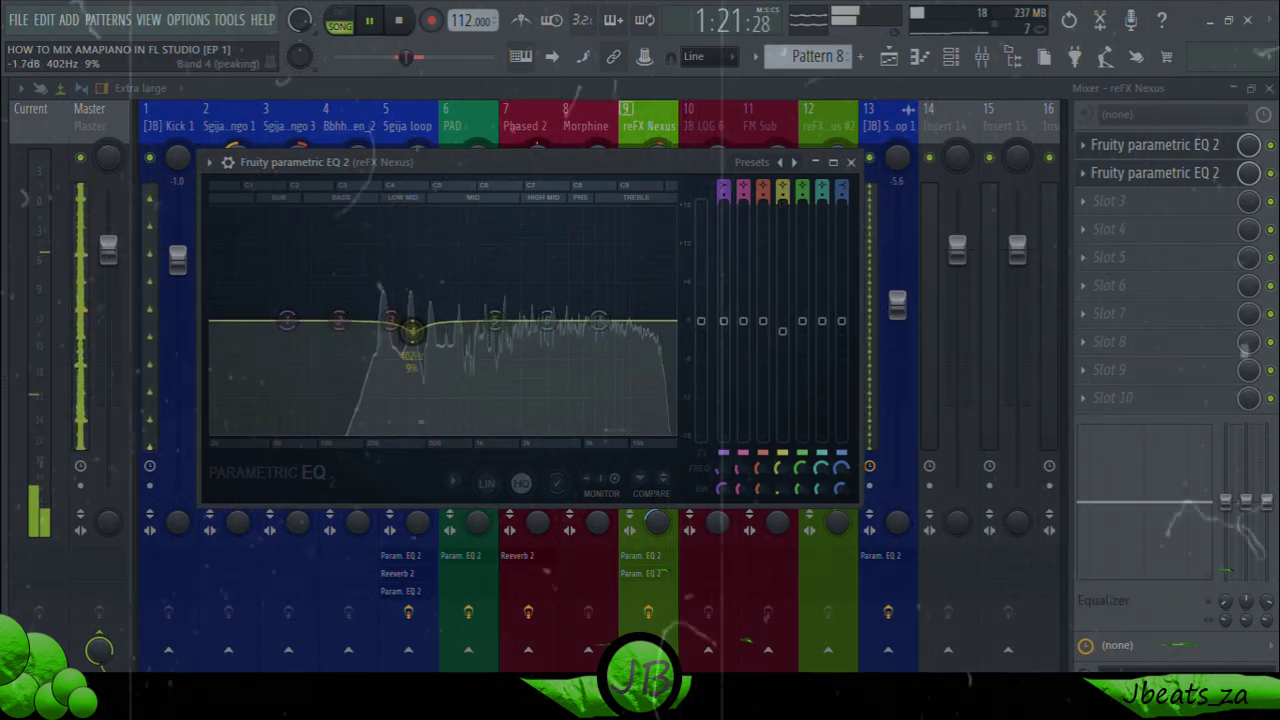
click(851, 162)
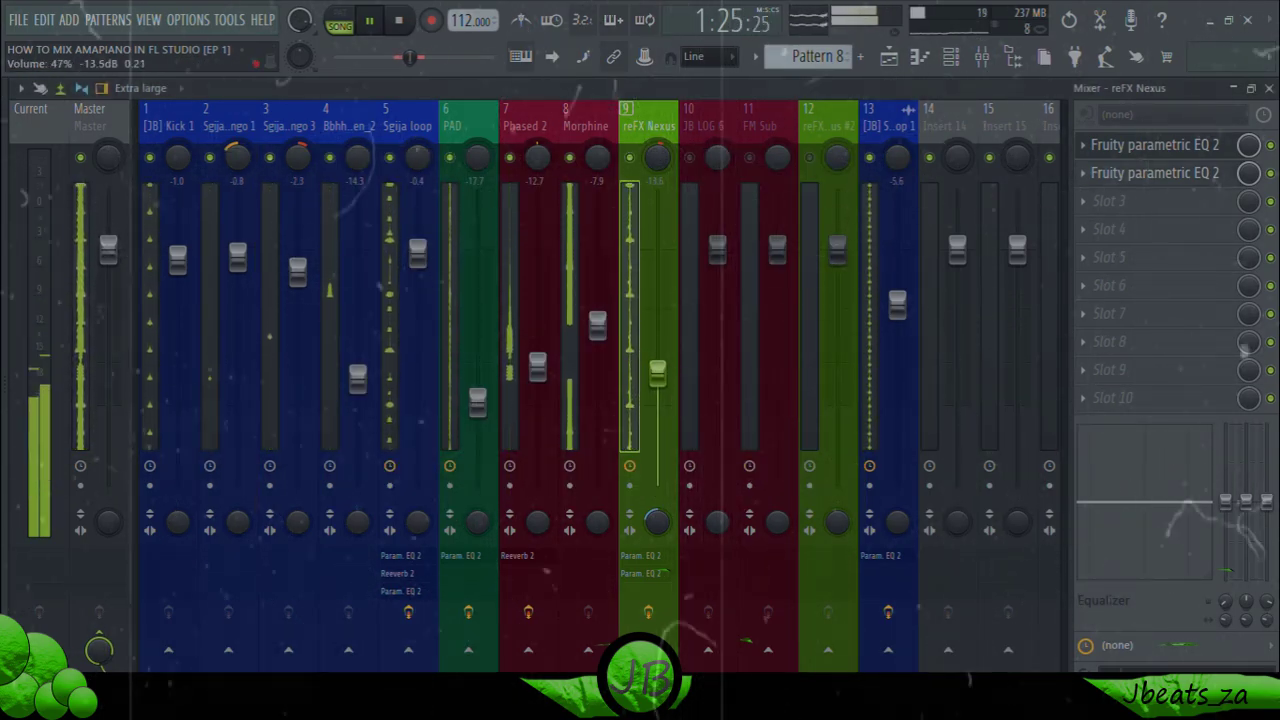
Step: Move the playlist's looped time selection to about bars 48 to 65 and return to the mixer
key(F5)
mouse_move(714, 190)
mouse_down()
mouse_move(880, 190)
mouse_move(846, 206)
mouse_move(870, 212)
mouse_move(871, 199)
mouse_up()
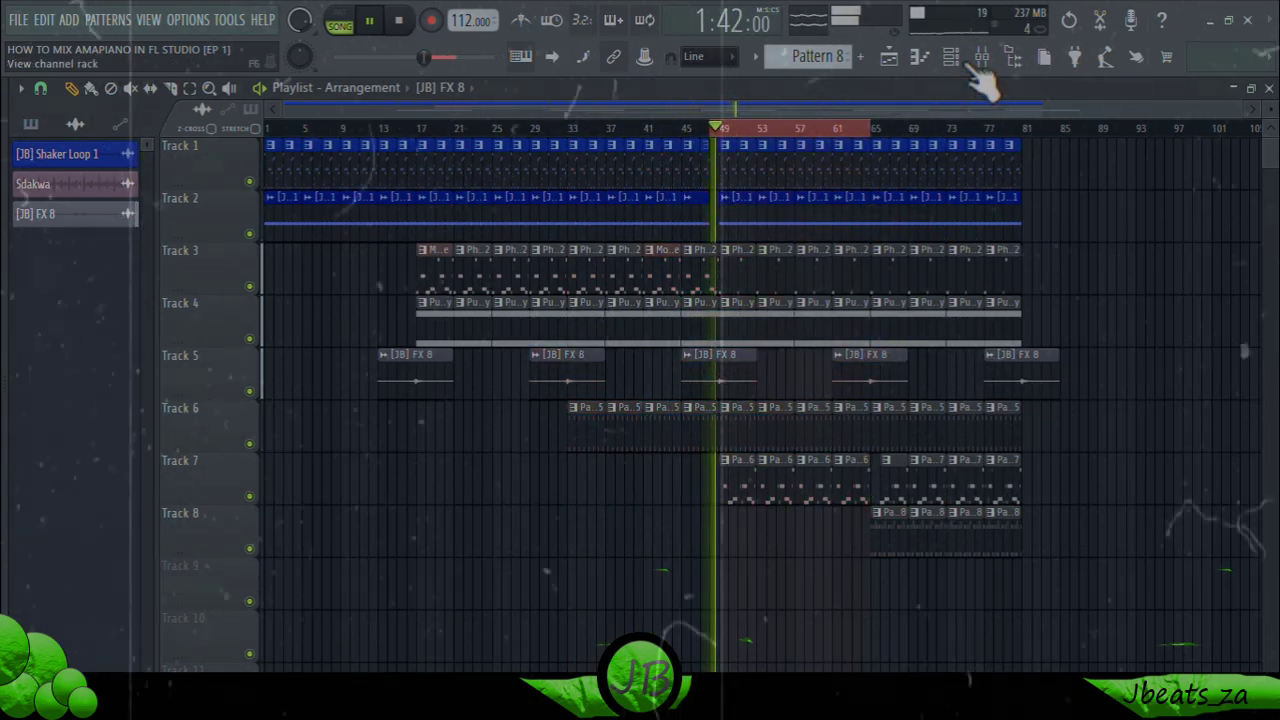
click(993, 60)
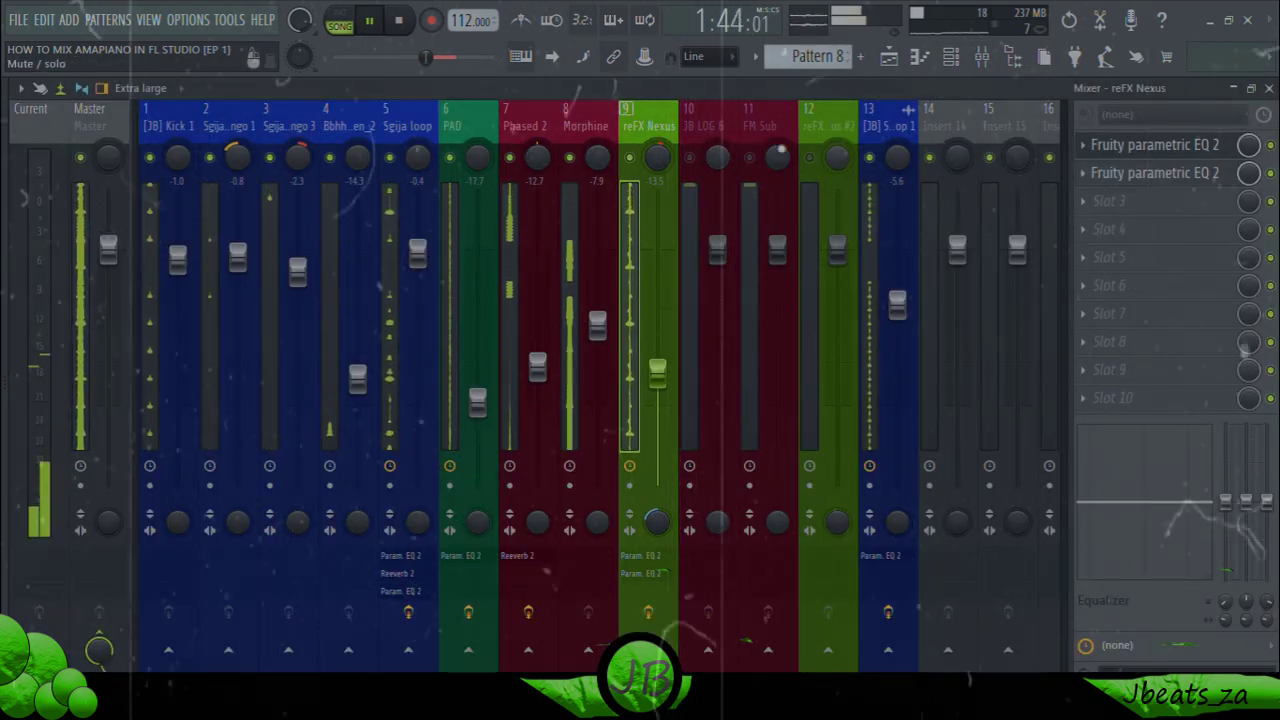
Step: Unmute the JB LOG 6 track, set it to -0.1 dB and insert Fruity Parametric EQ 2 in its first effect slot
click(706, 180)
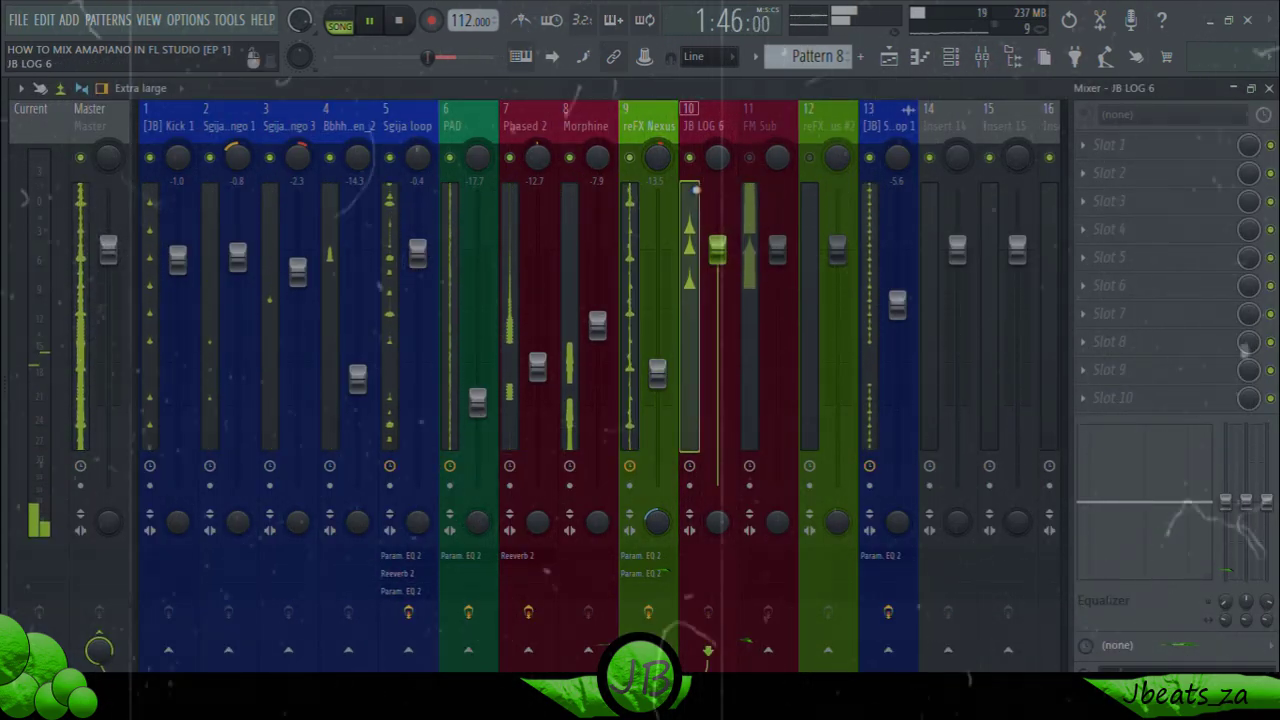
drag(717, 250, 717, 252)
click(1108, 148)
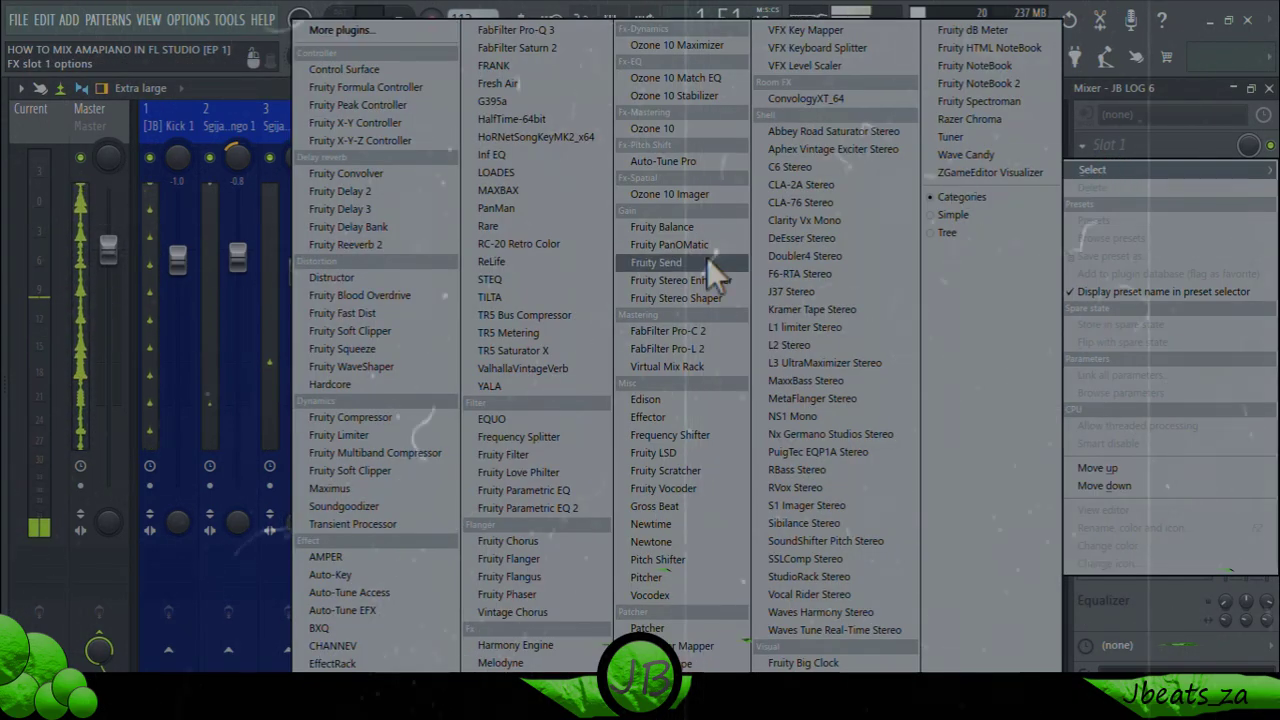
click(556, 509)
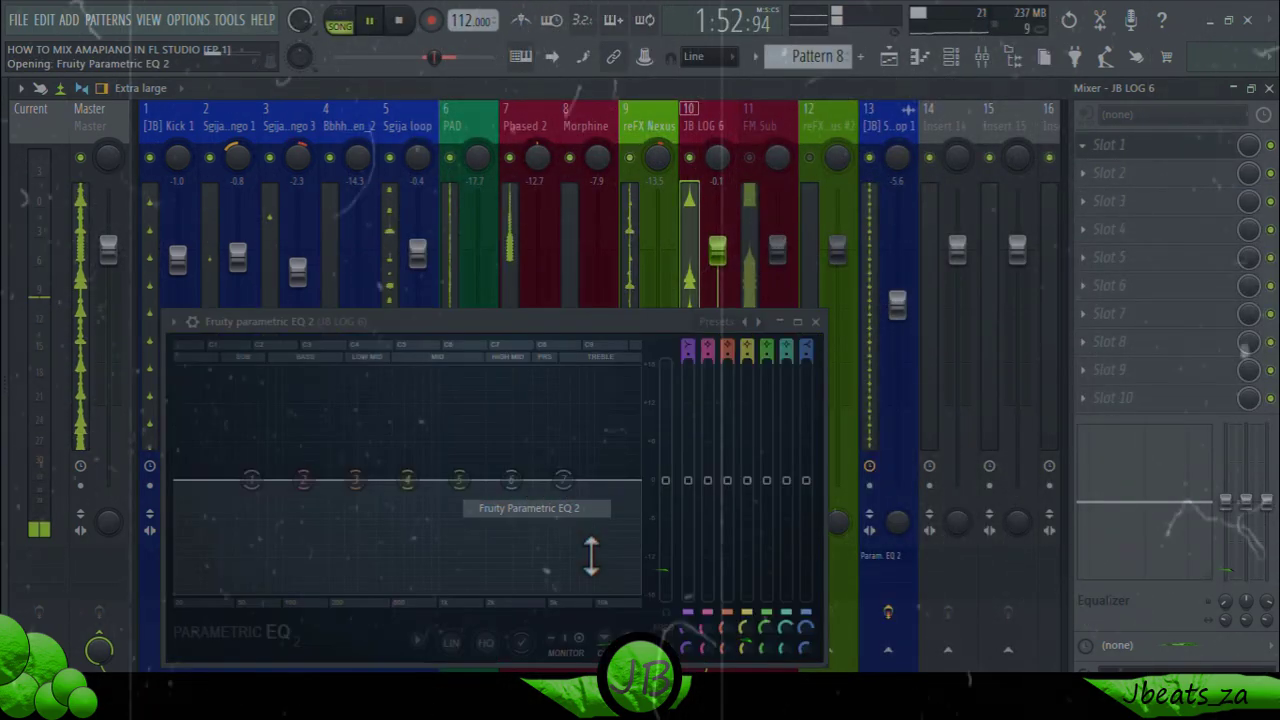
Step: Sweep a narrow band 3 boost through the lows of JB LOG 6's EQ, leave a slight cut there and close the EQ
drag(489, 320, 537, 135)
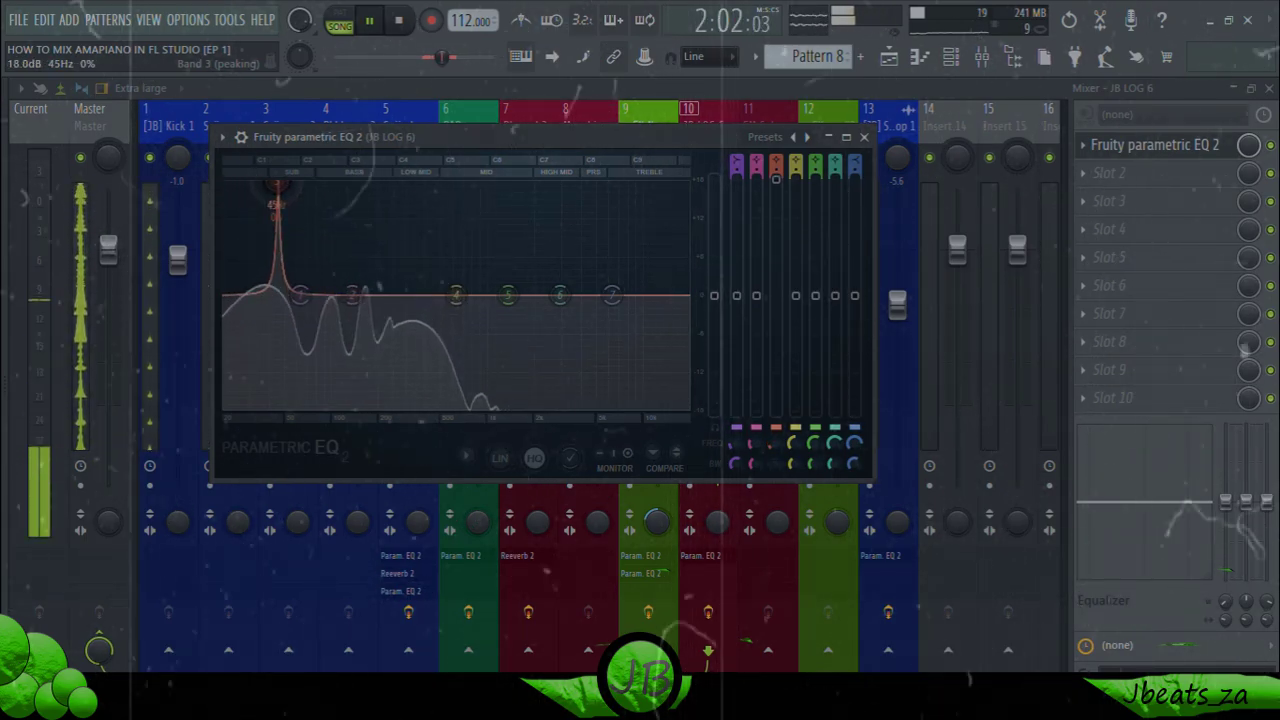
drag(303, 184, 306, 184)
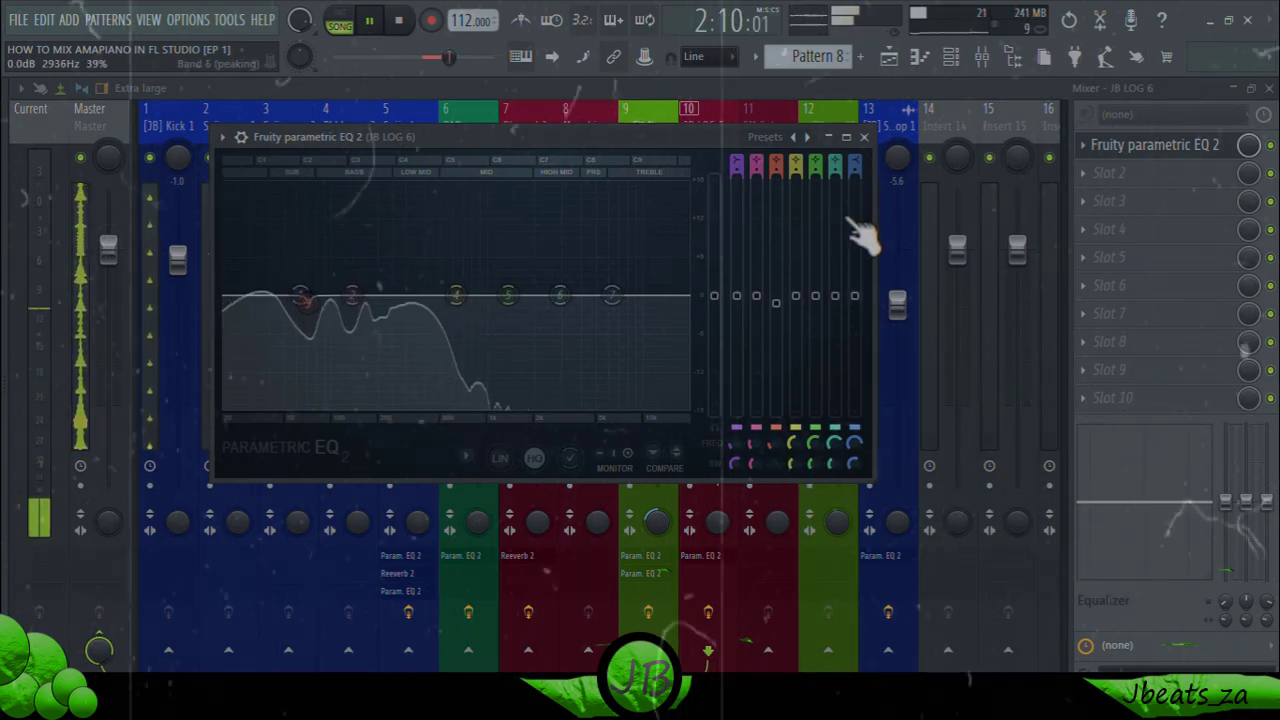
click(864, 137)
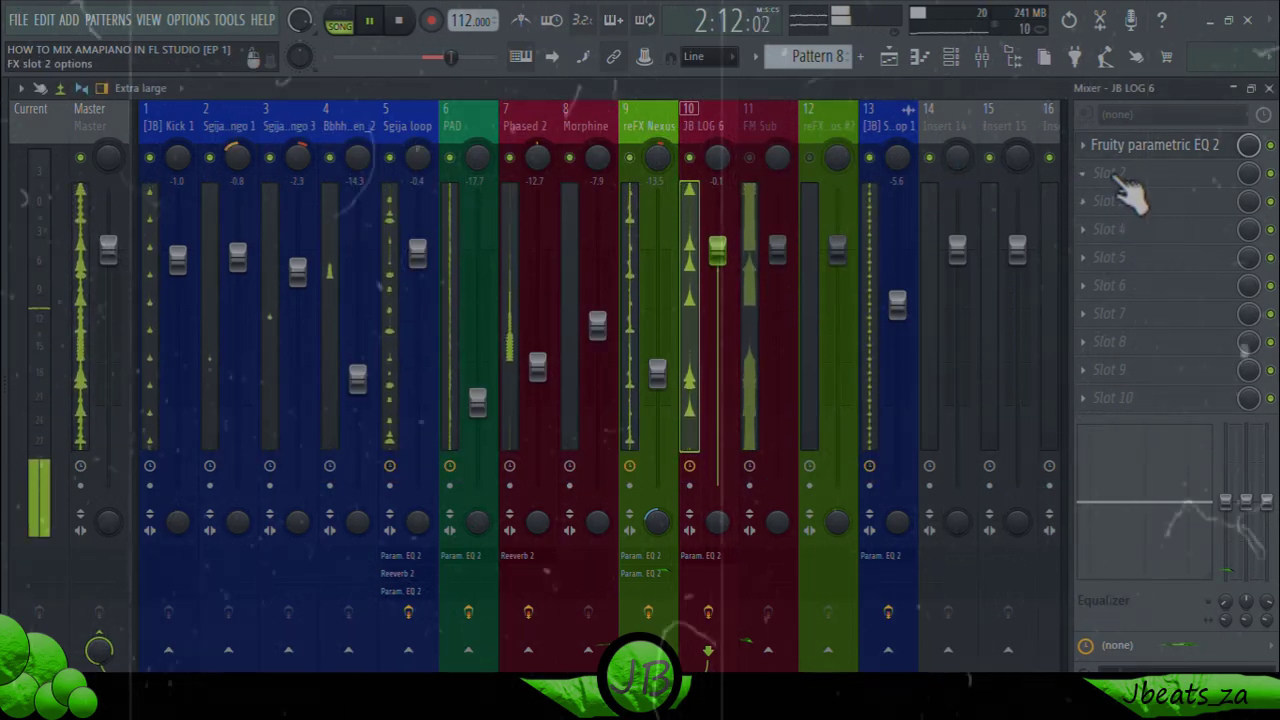
Step: Unmute FM Sub and lower it to -15.8 dB, and move the playlist's looped time selection to bars 65 to 81
drag(777, 250, 778, 323)
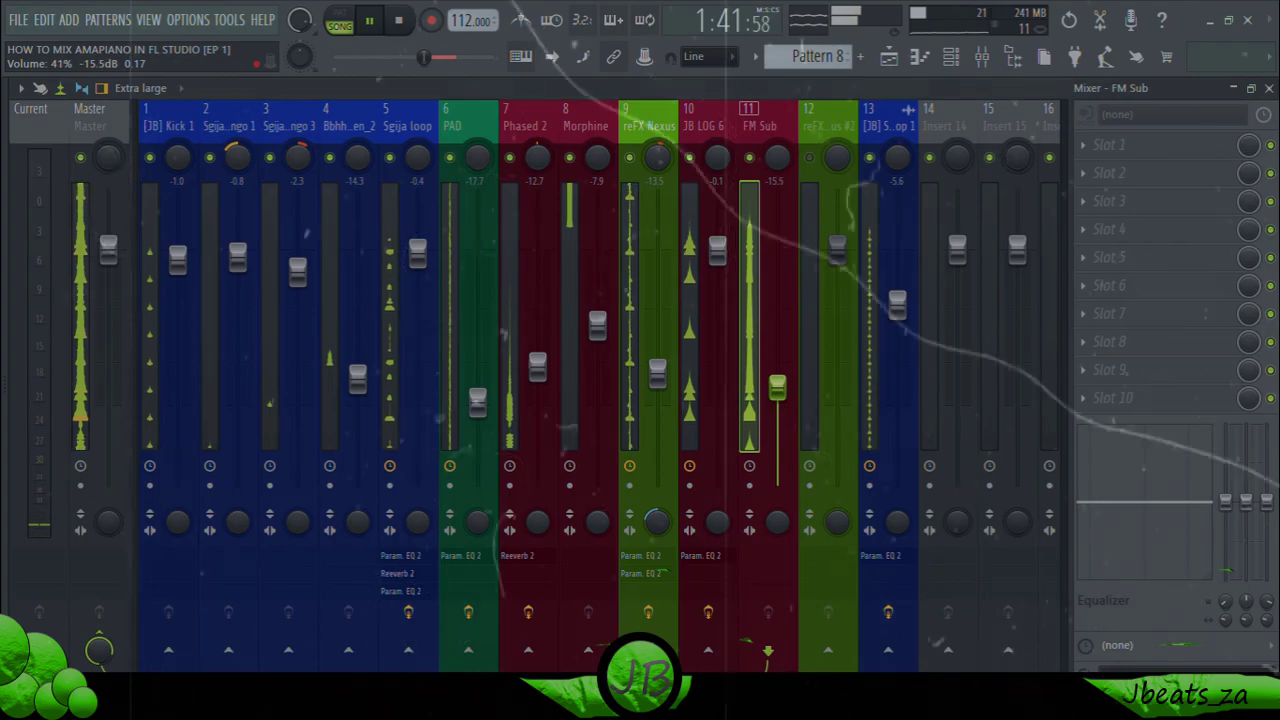
key(F5)
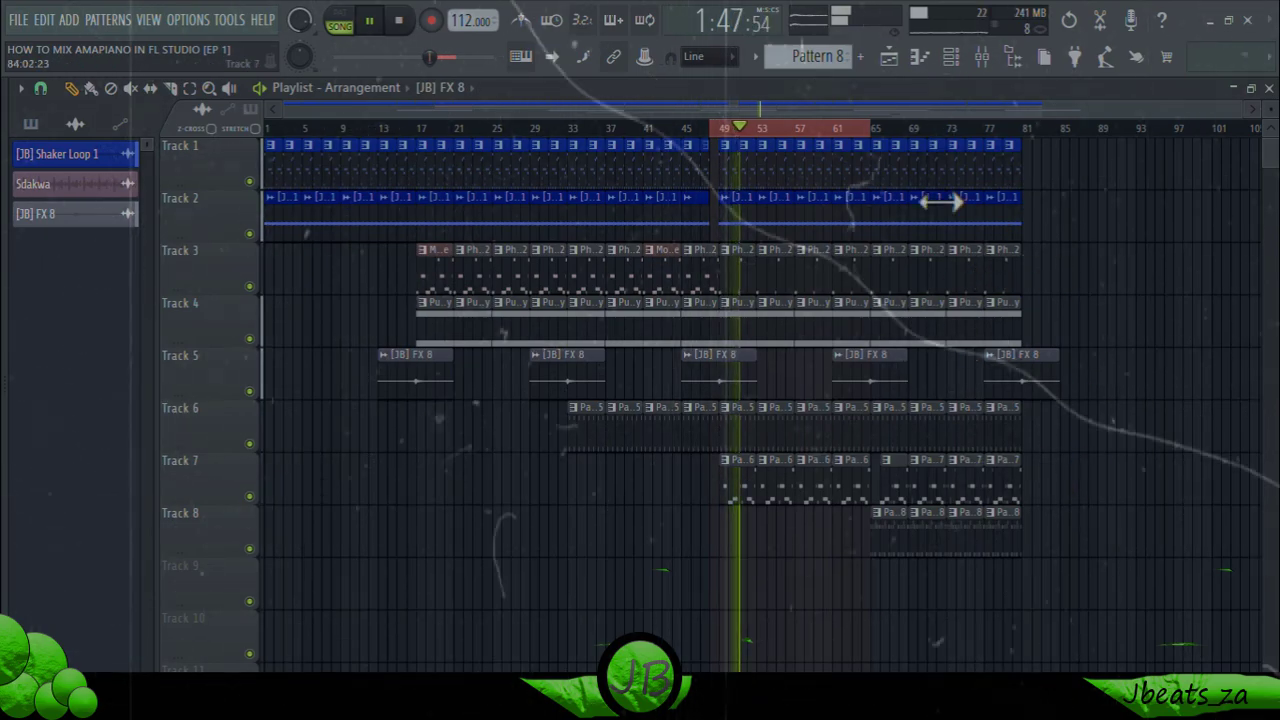
drag(874, 128, 1030, 172)
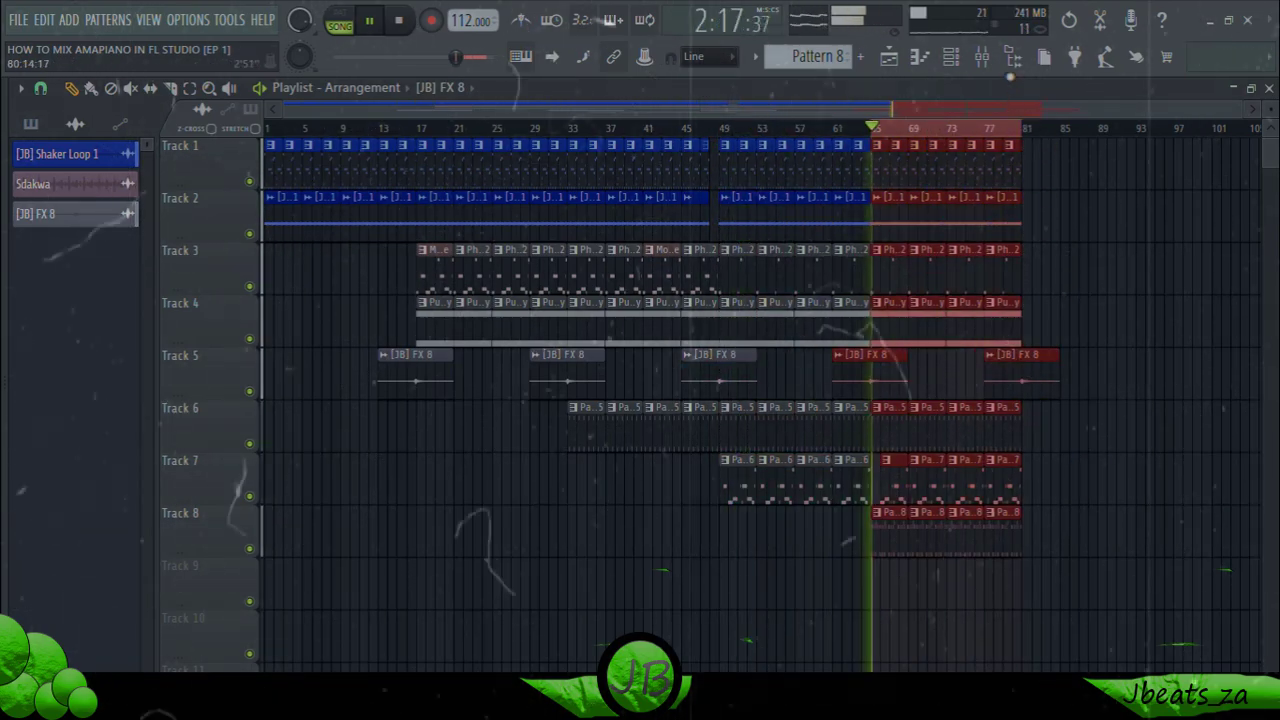
key(F9)
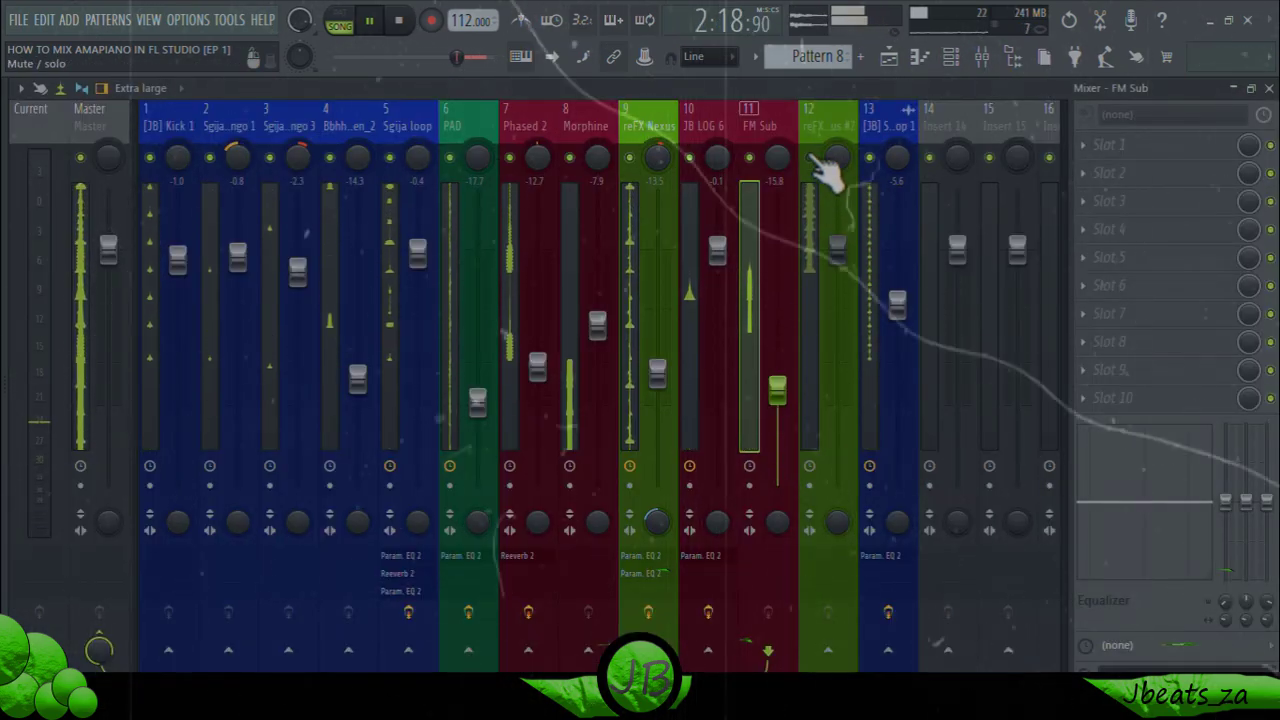
Step: Unmute the reFX Nexus #2 track, lower it to -12.8 dB and insert Fruity Parametric EQ 2 in its first effect slot
drag(837, 245, 837, 369)
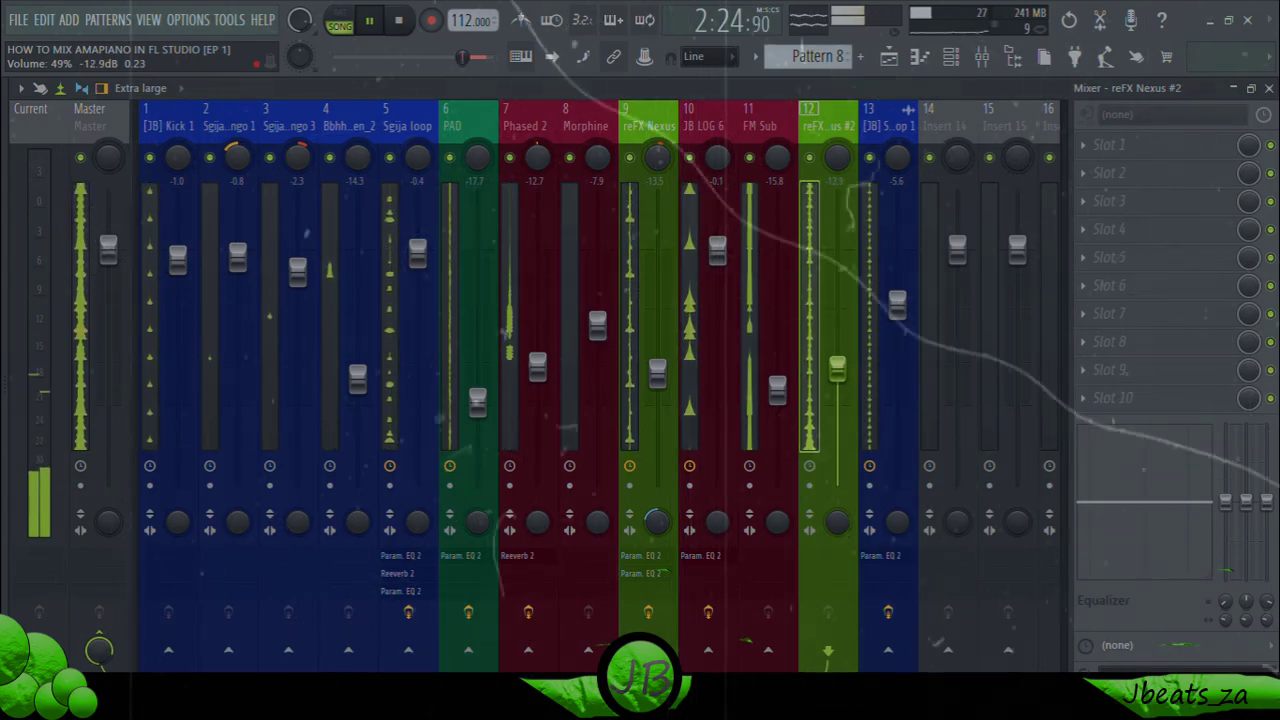
click(1118, 174)
click(580, 502)
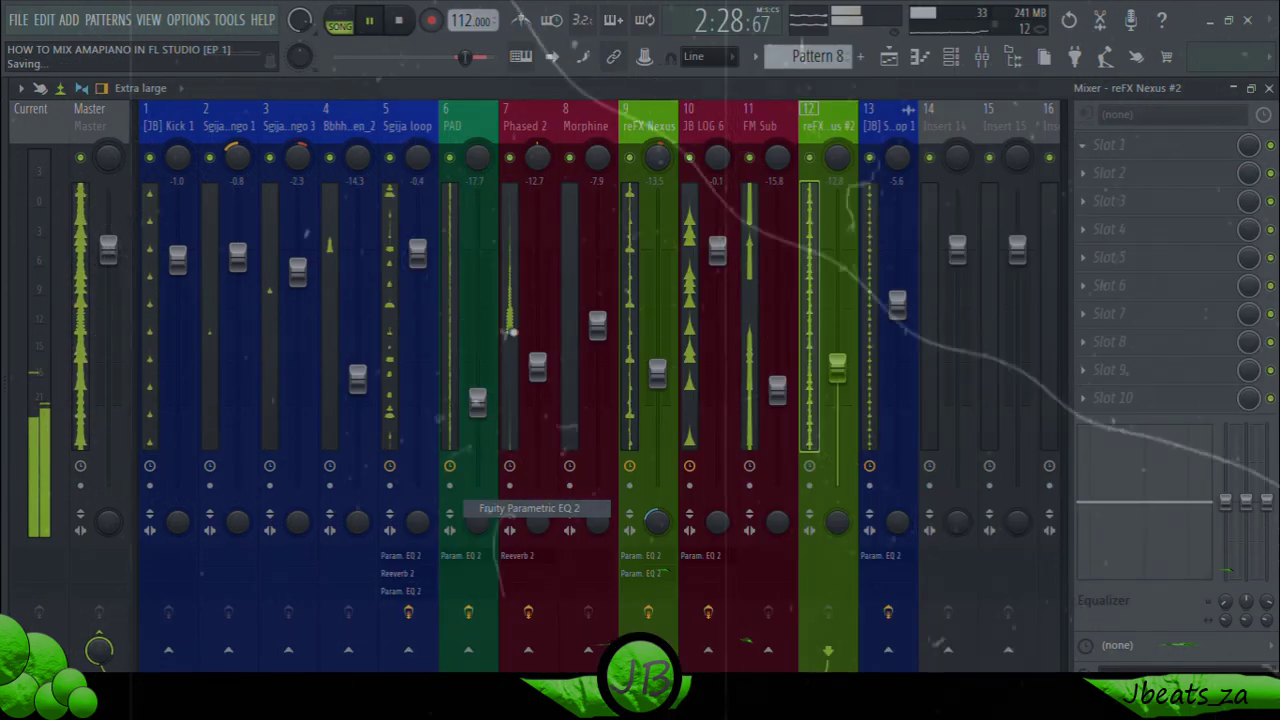
Step: Apply the 40Hz + 18kHz cut preset to reFX Nexus #2's EQ, raise the low cut and lower the high cut to narrow its range
click(618, 226)
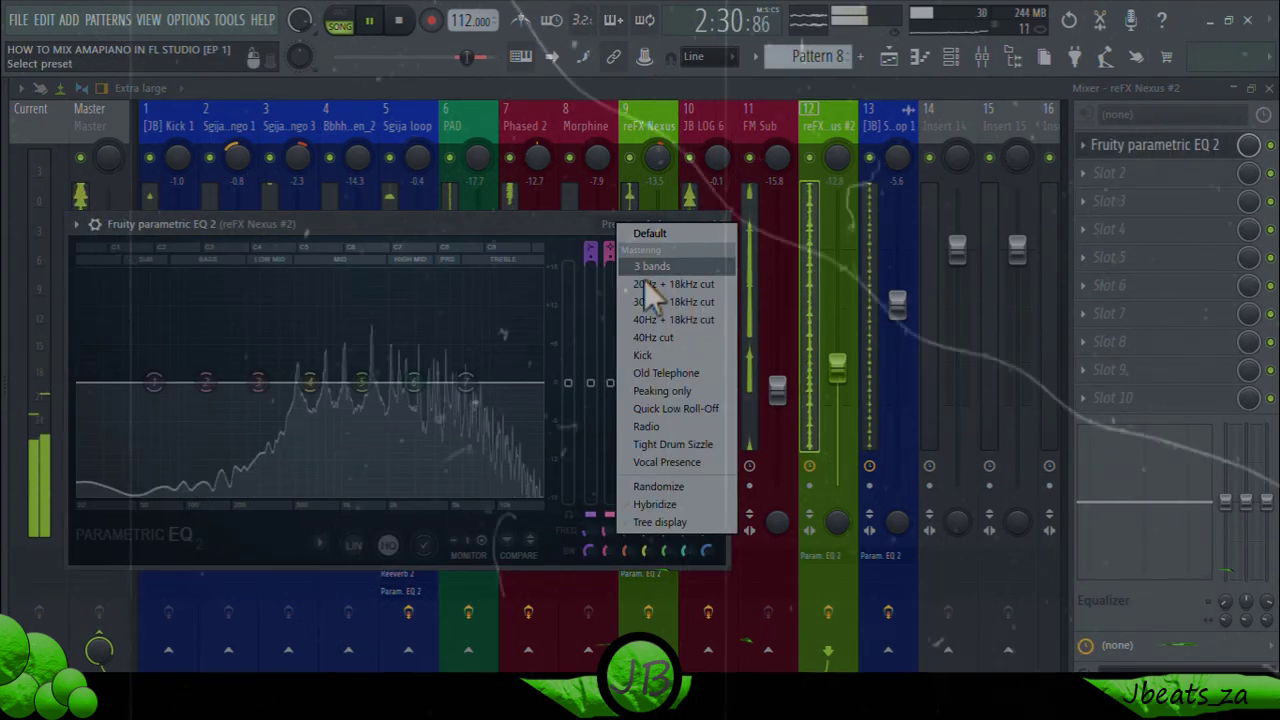
click(649, 320)
drag(134, 405, 295, 382)
drag(541, 382, 514, 382)
Step: Adjust reFX Nexus #2's stereo separation, pan it 10% right, and insert a second Fruity Parametric EQ 2 in slot 2
drag(818, 527, 818, 545)
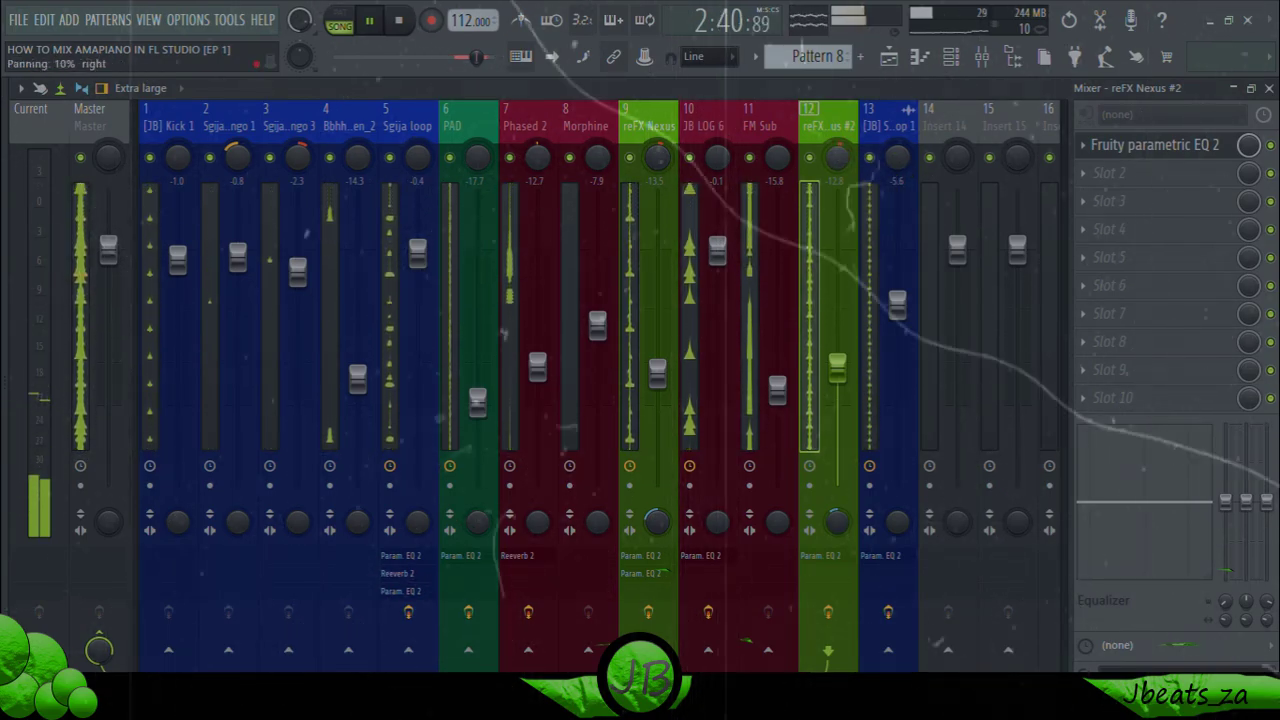
click(1112, 174)
click(618, 507)
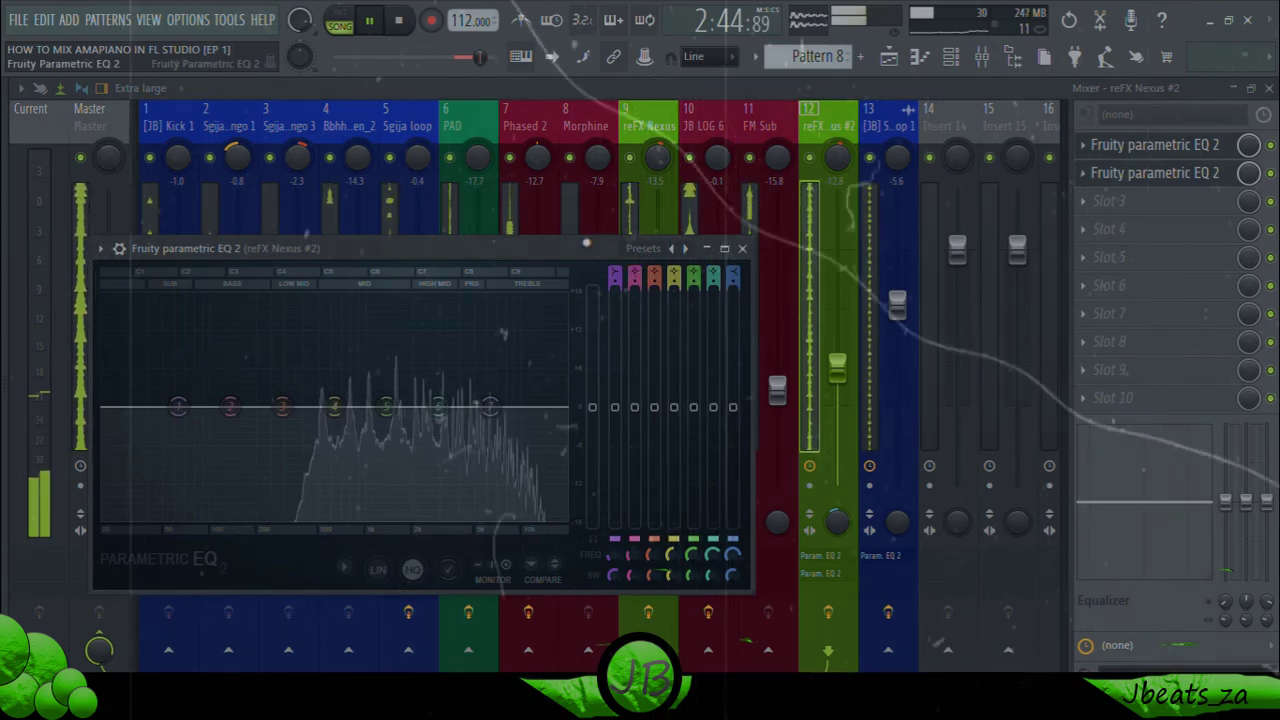
Step: Sweep band 4 of reFX Nexus #2's second EQ, leave a boost of about 2 dB near 1759 Hz, and lower the track to -13.2 dB
drag(587, 240, 647, 170)
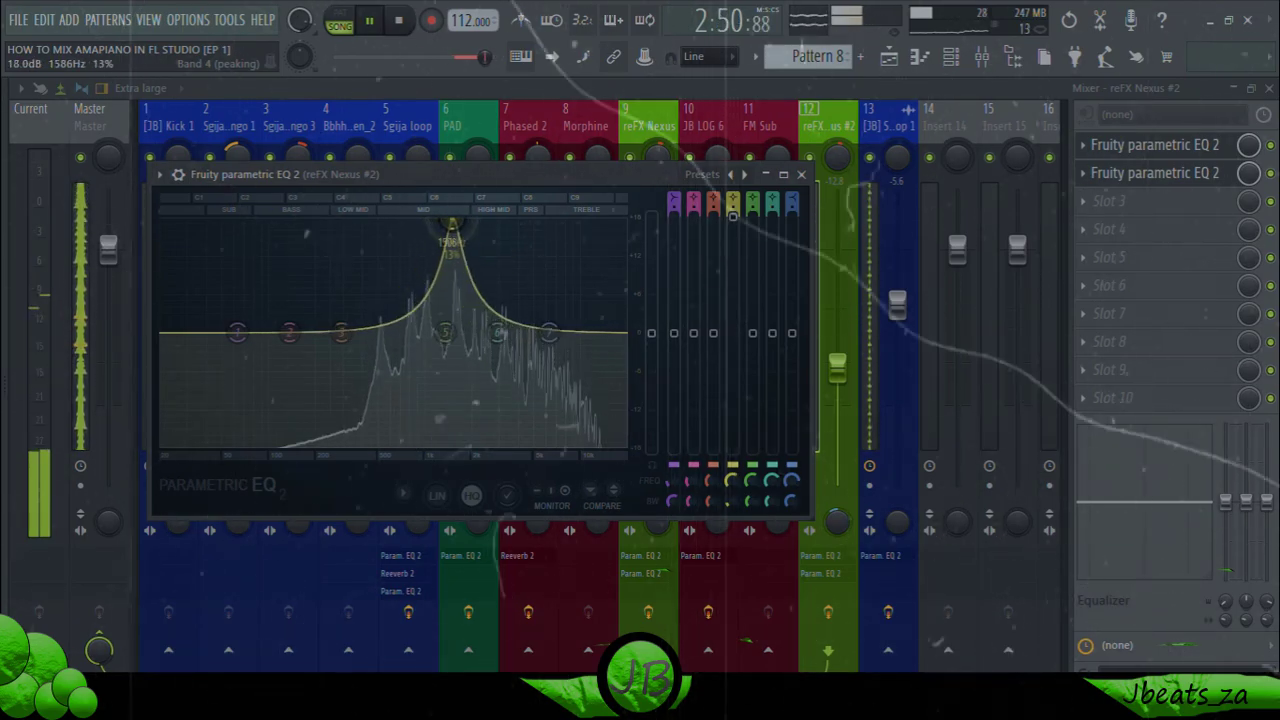
drag(734, 218, 734, 283)
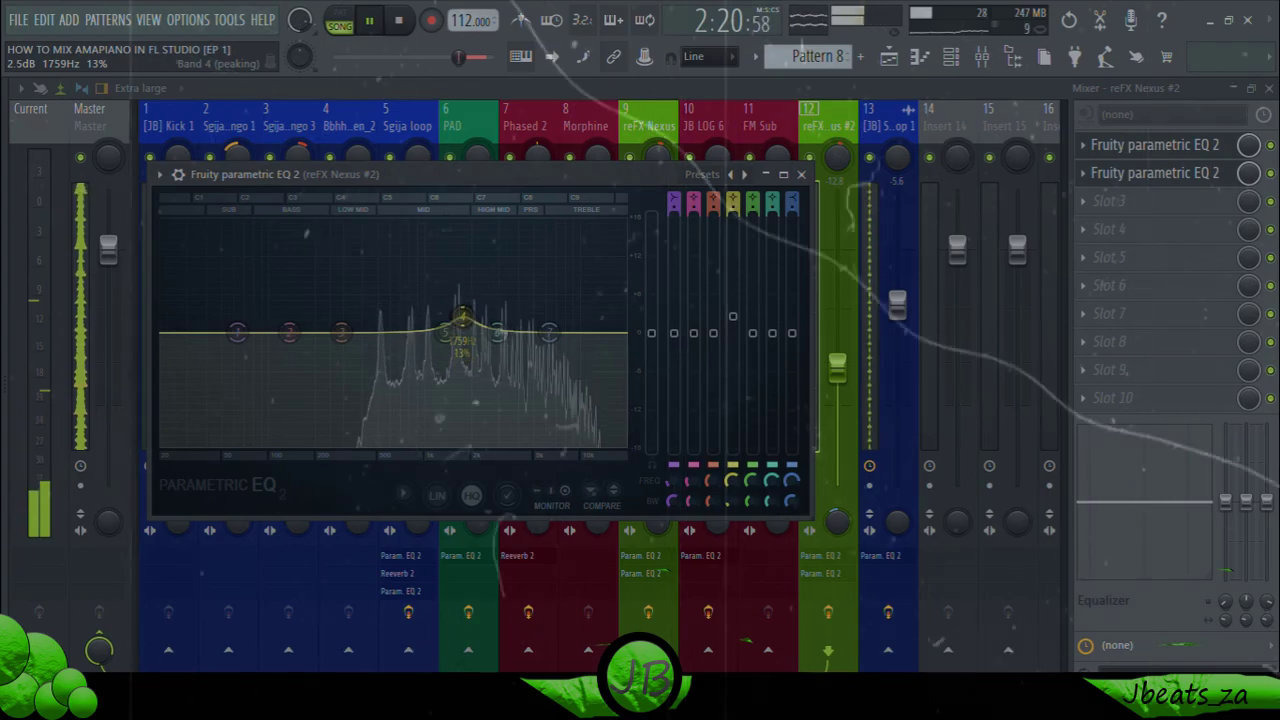
drag(462, 320, 462, 321)
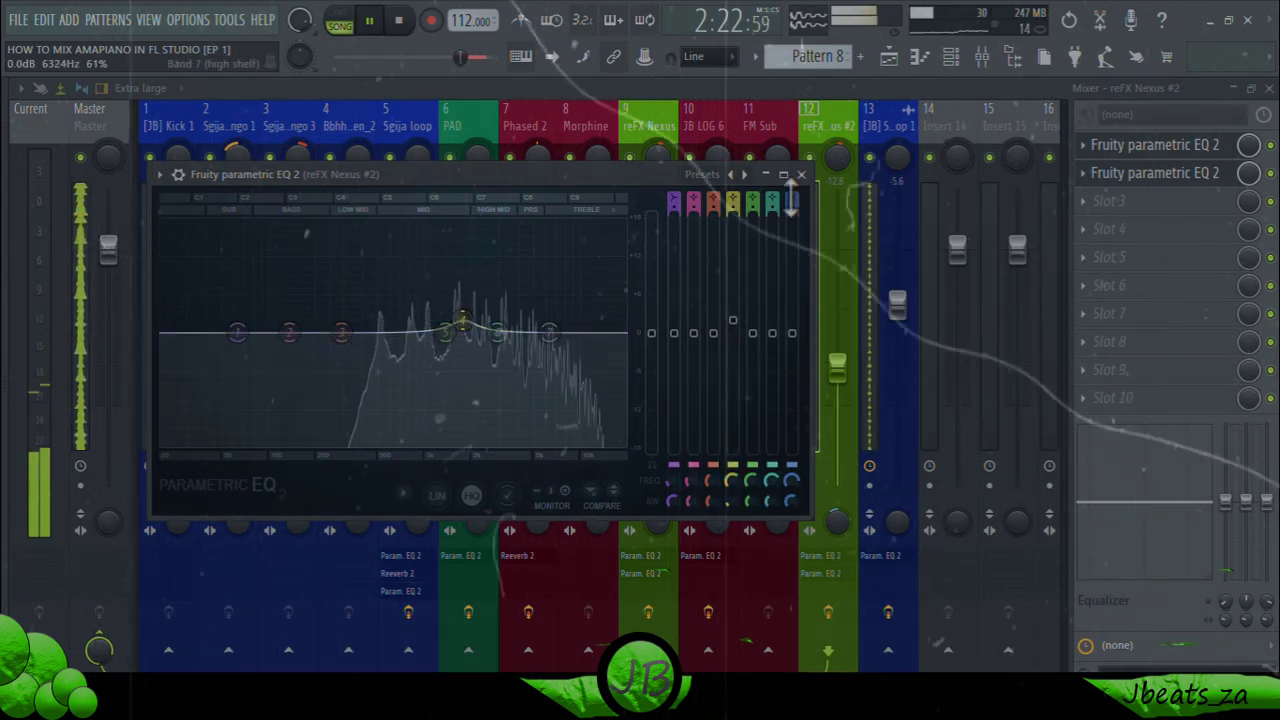
click(801, 174)
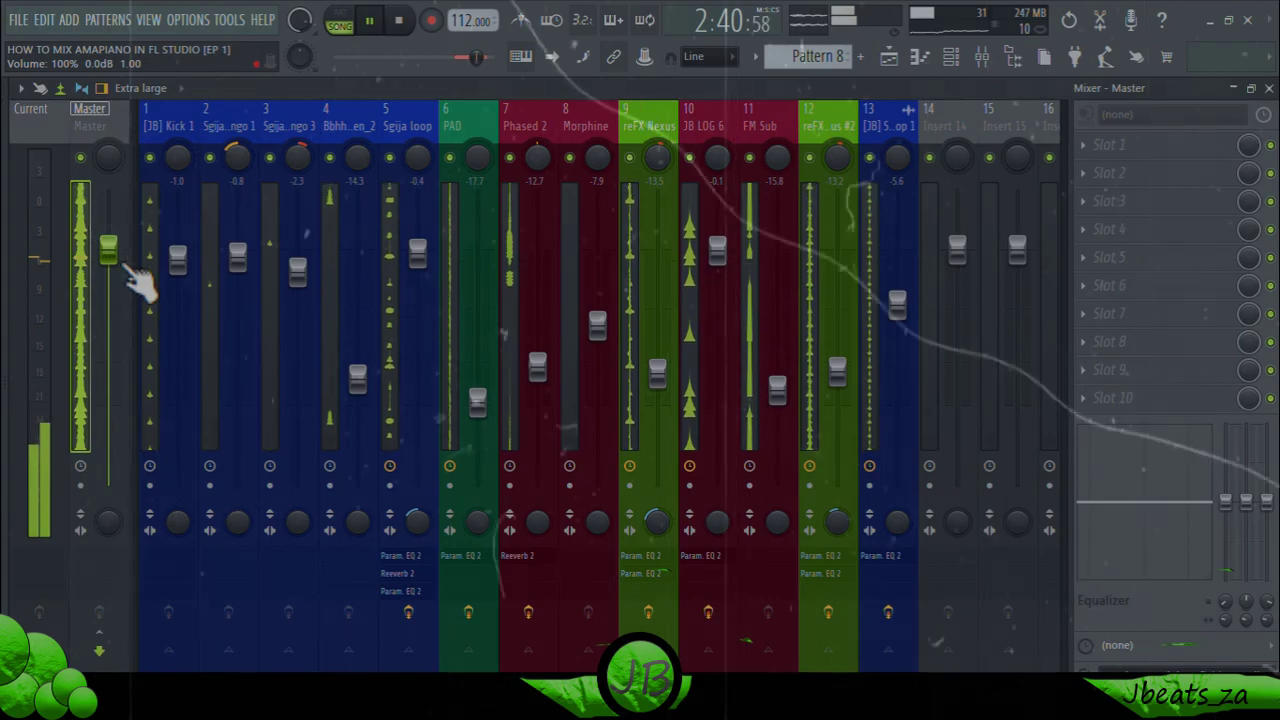
Step: Clear the playlist's looped time selection, start playback from bar 17 and return to the mixer
click(888, 57)
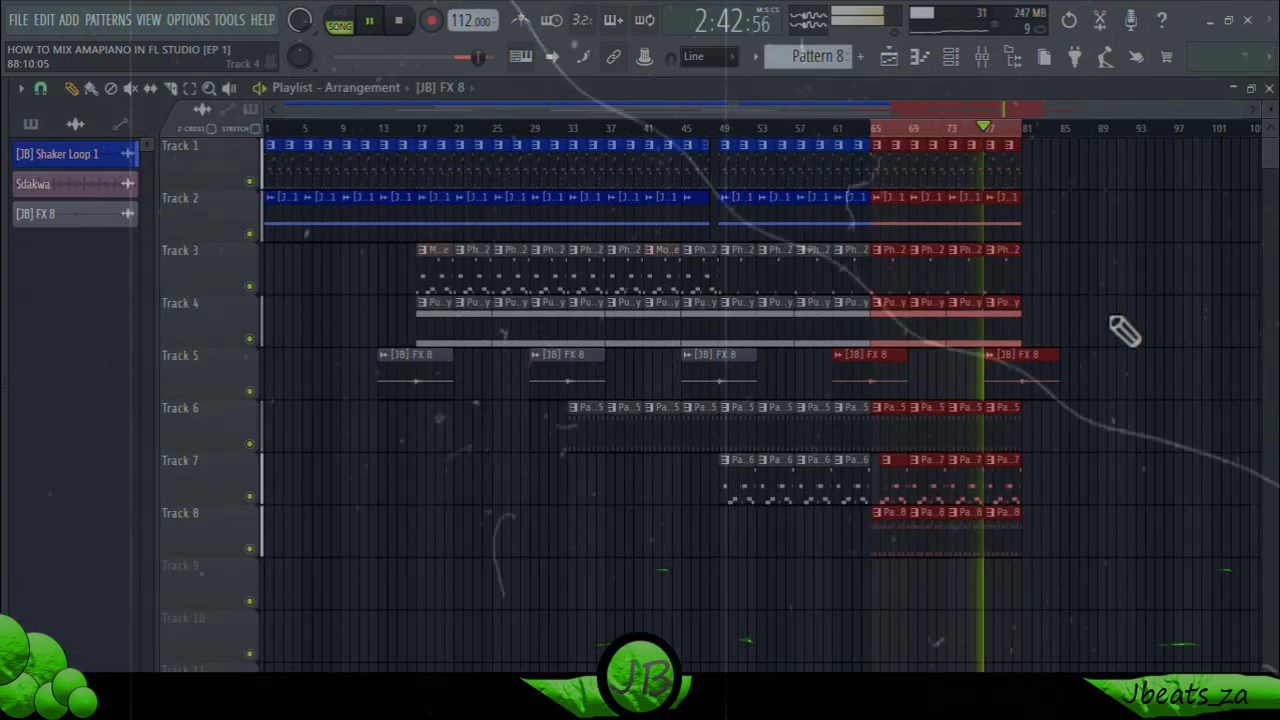
click(422, 132)
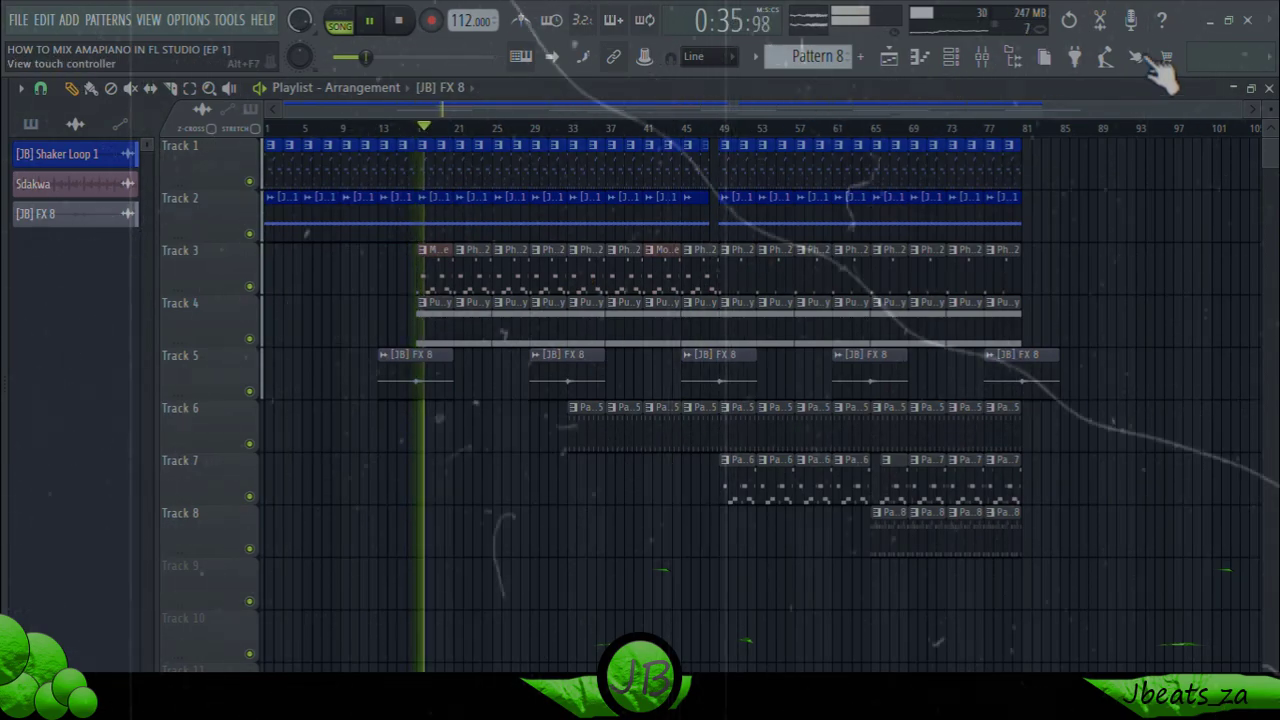
drag(1248, 108, 1241, 108)
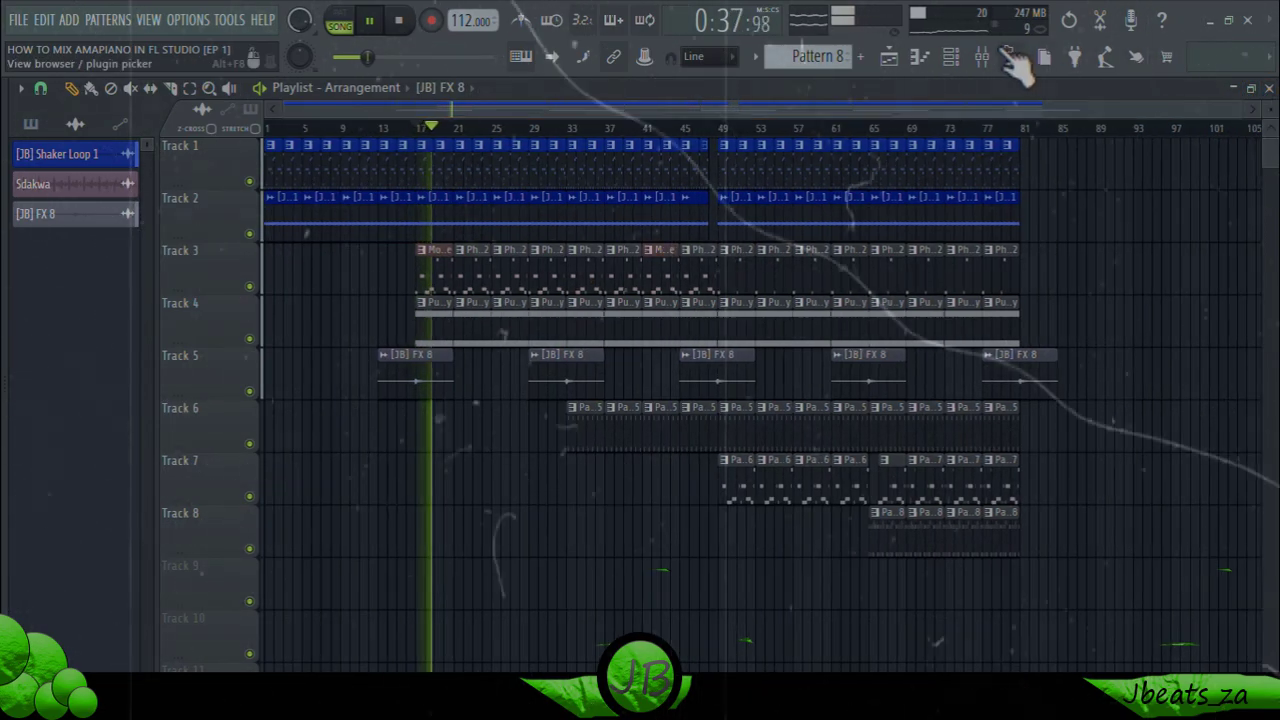
click(982, 57)
Step: Raise the Phased 2 track to -11.4 dB
click(549, 270)
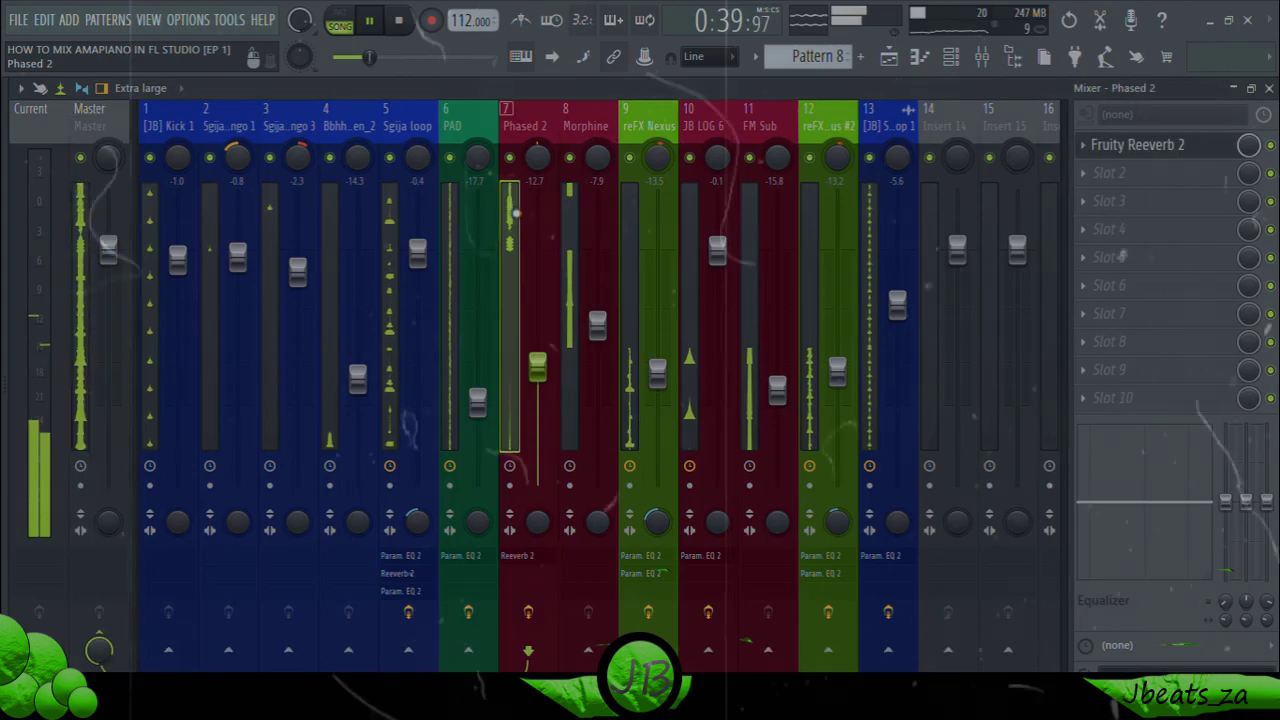
drag(537, 367, 537, 357)
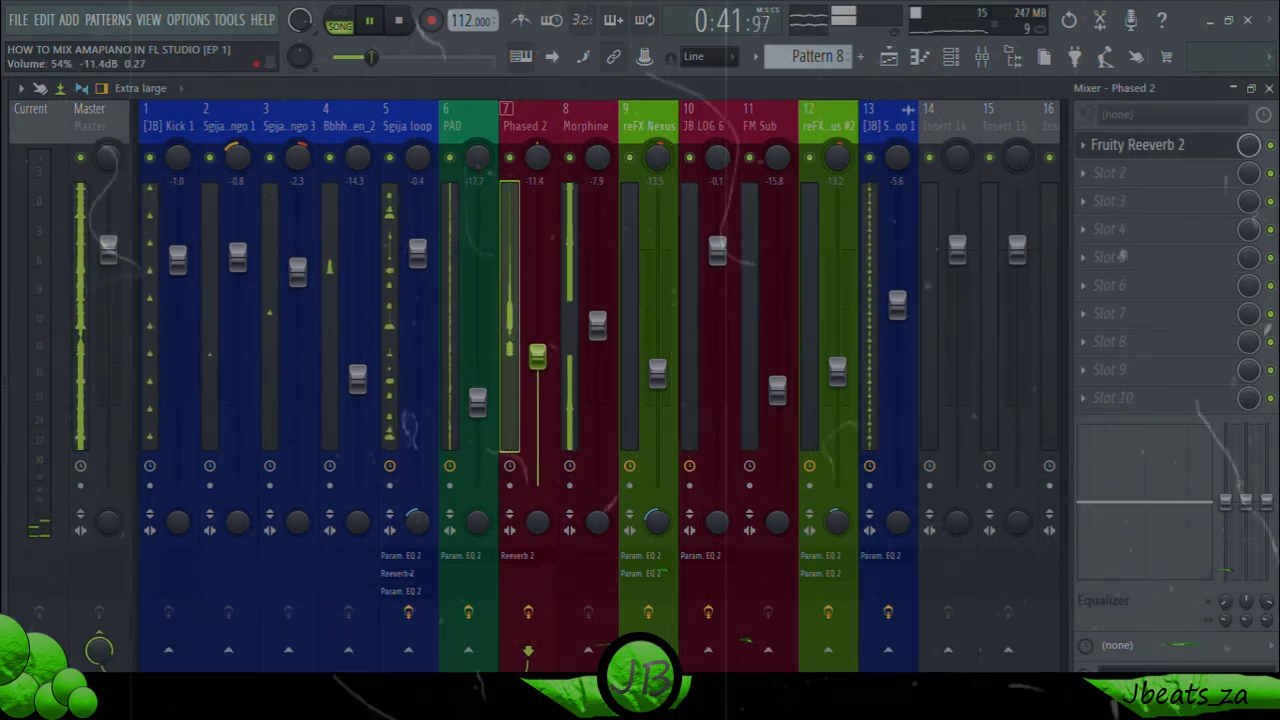
Step: Insert FabFilter Pro-Q 3 in slot 10 of the Master track
click(88, 300)
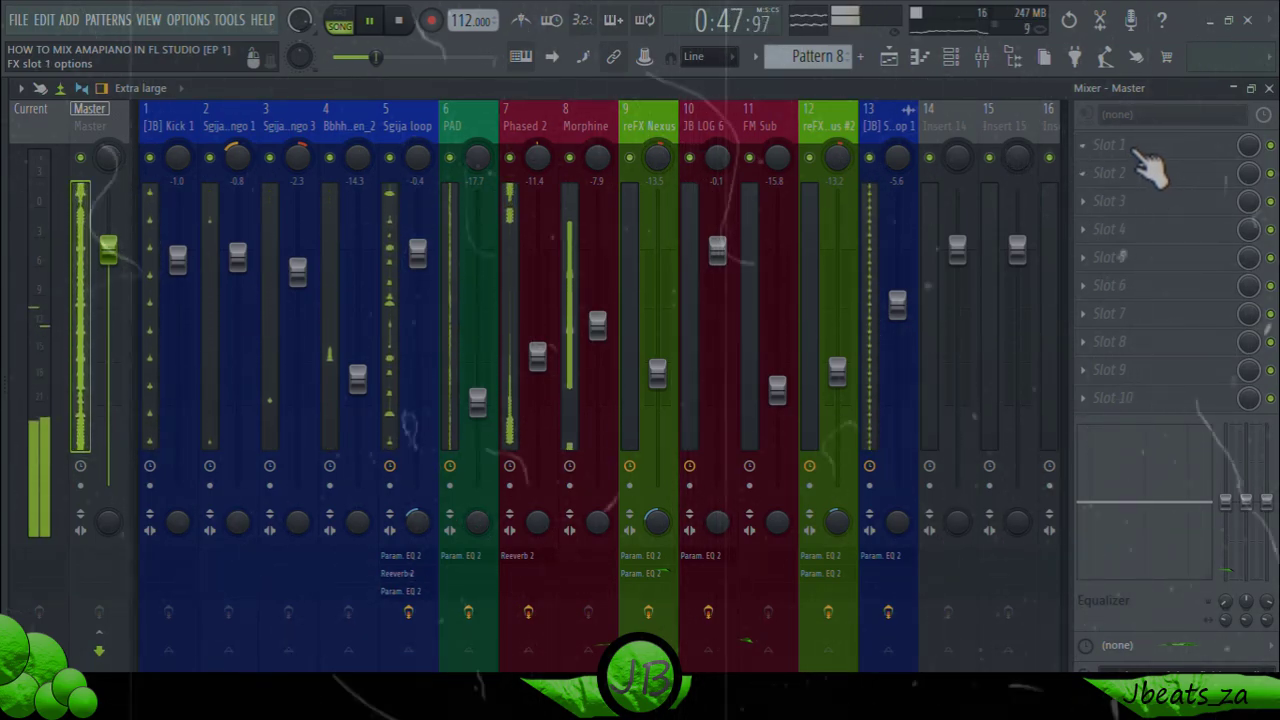
click(1118, 399)
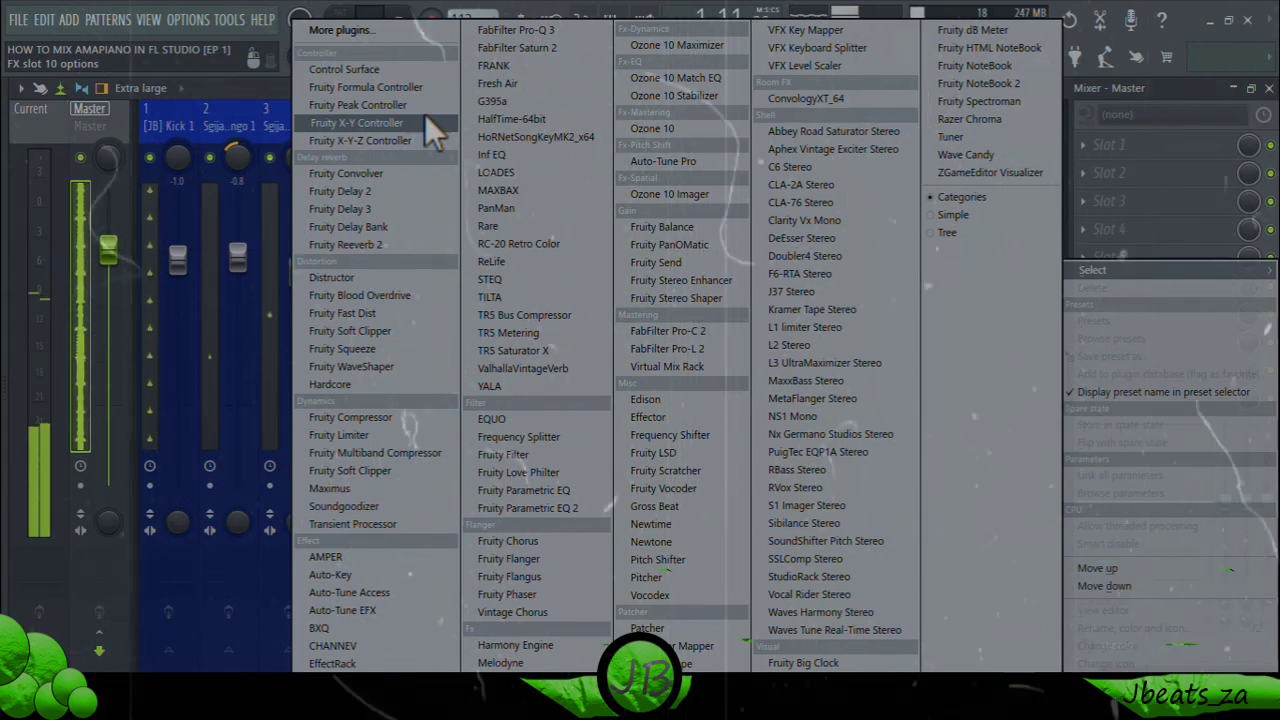
click(555, 36)
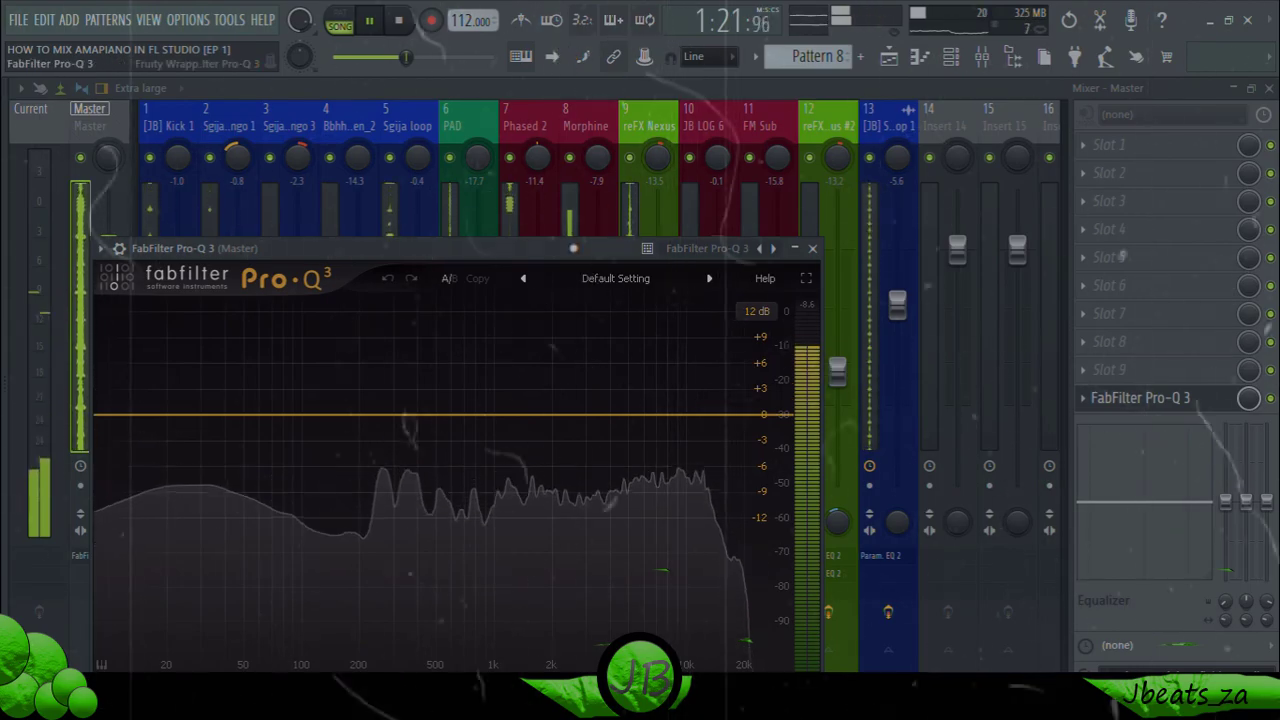
drag(375, 248, 447, 135)
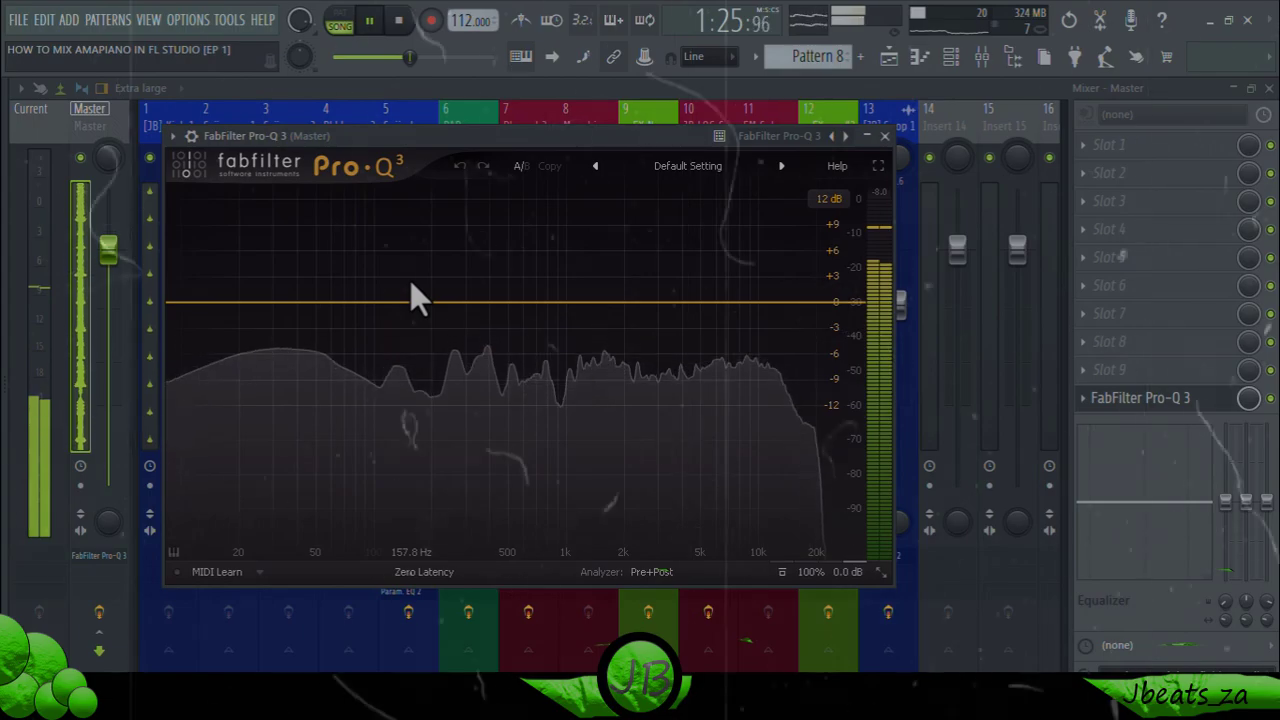
Step: Loop bars 49 to 65 of the playlist and examine the master's frequency peaks in FabFilter Pro-Q 3
click(890, 58)
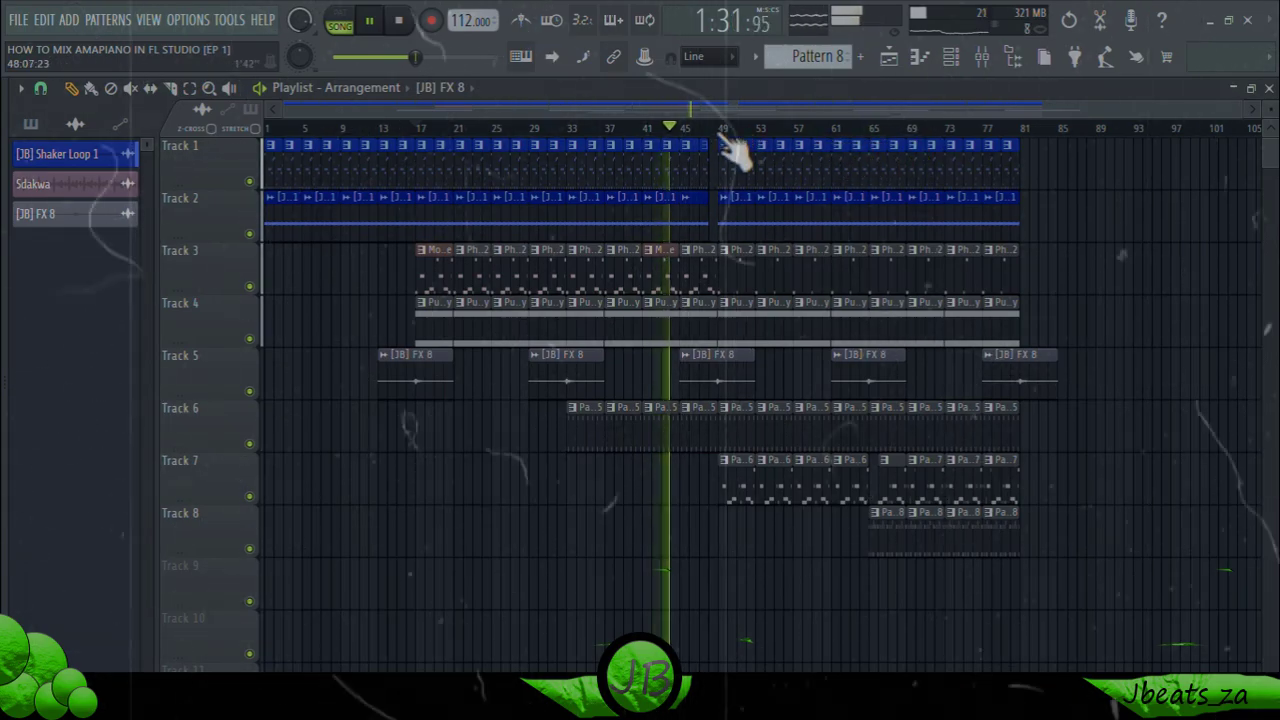
drag(721, 127, 870, 180)
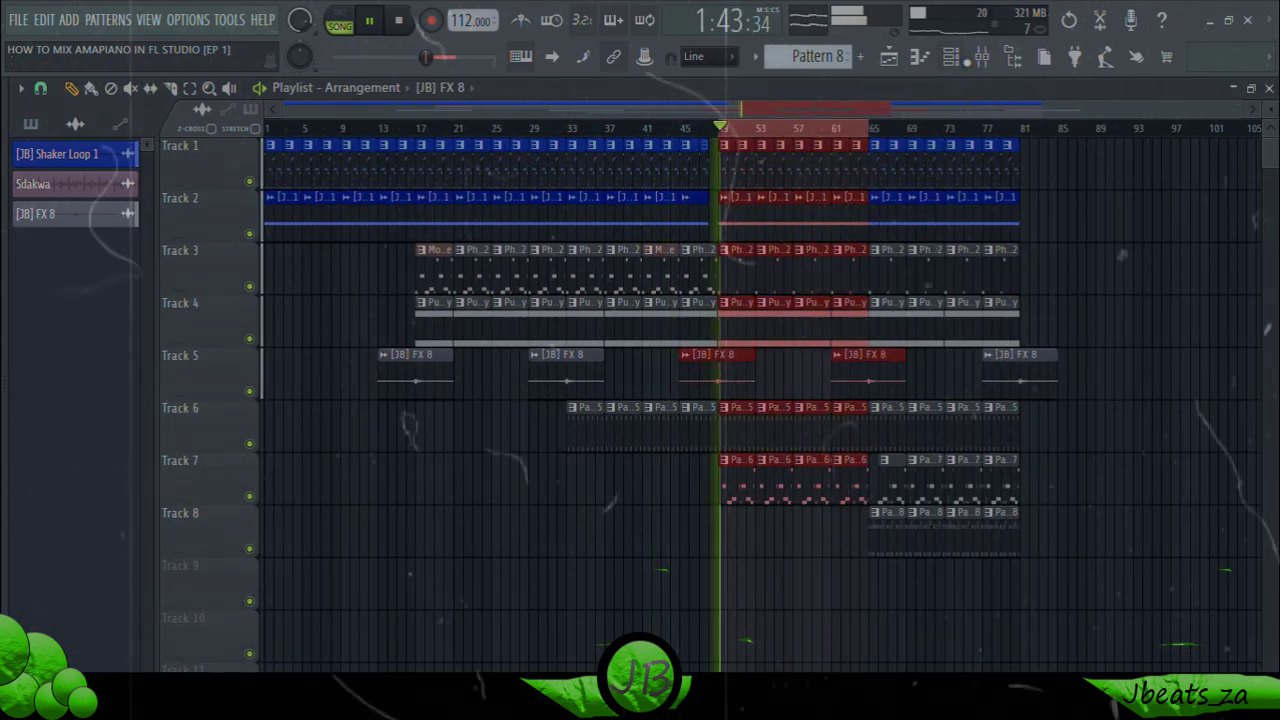
click(983, 58)
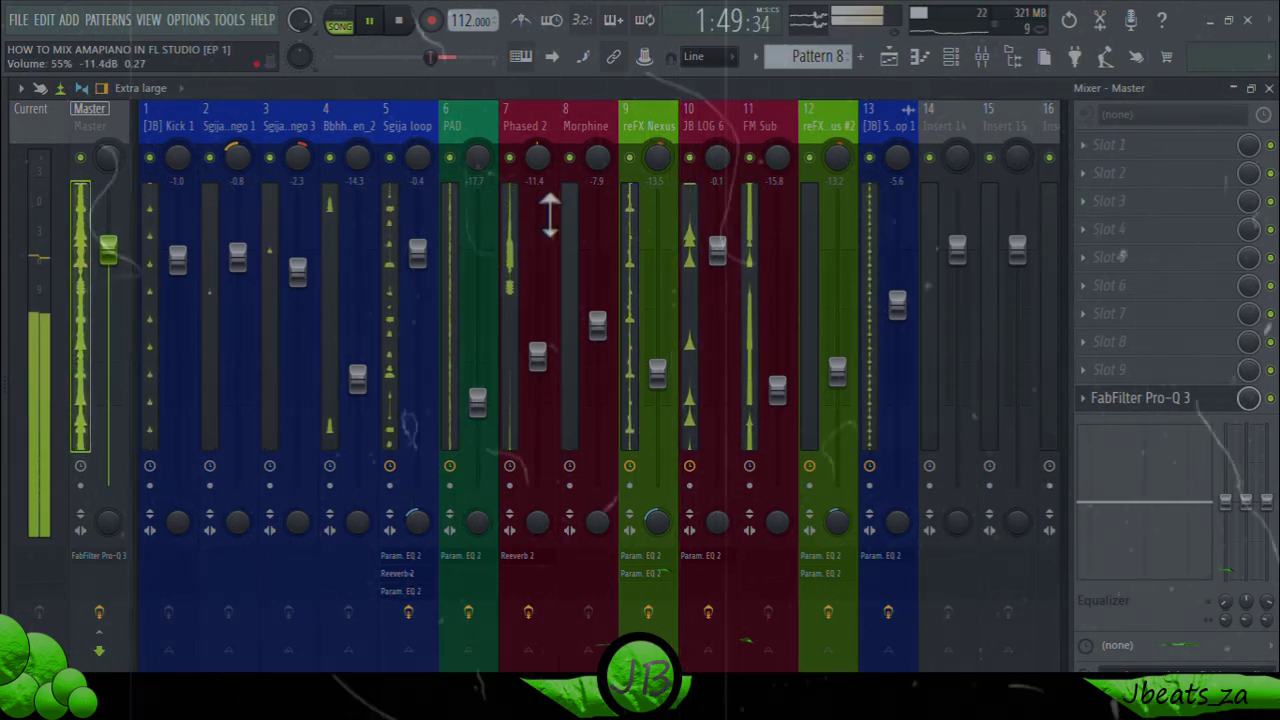
click(1163, 408)
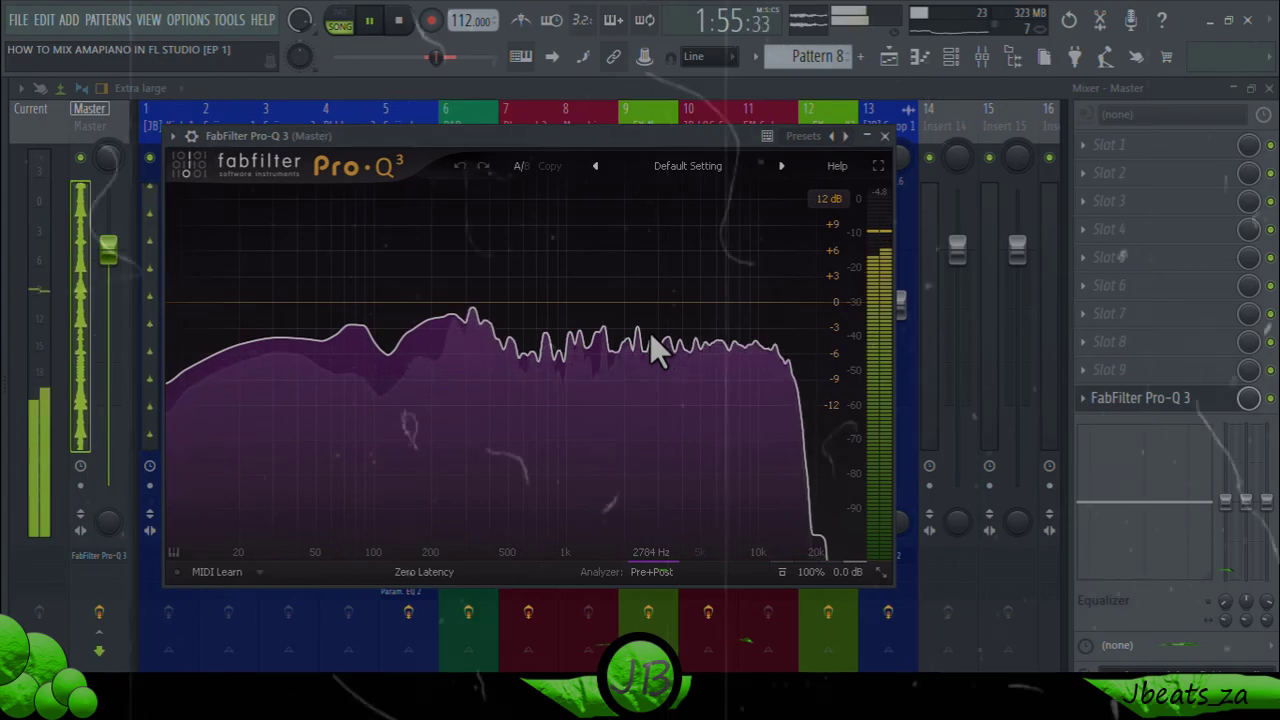
mouse_move(654, 348)
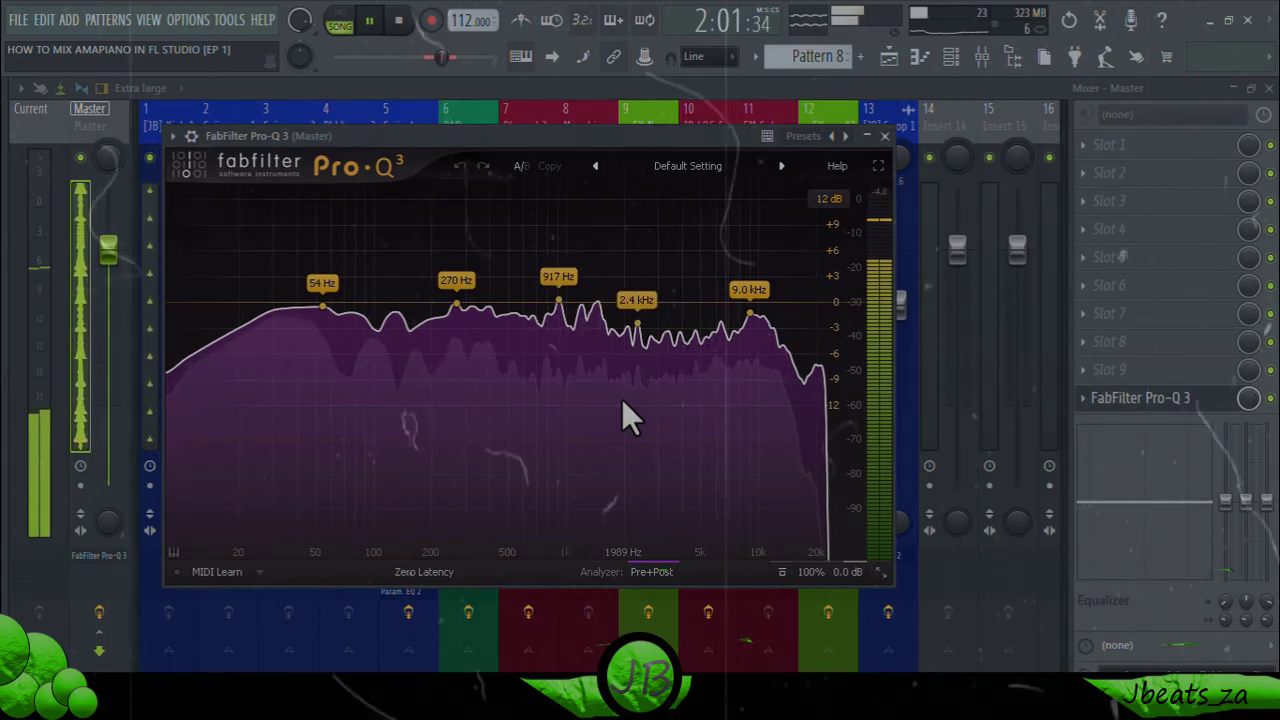
Step: Insert Ozone 10 Stabilizer in slot 1 of the Master track and set its target to EDM
click(1108, 148)
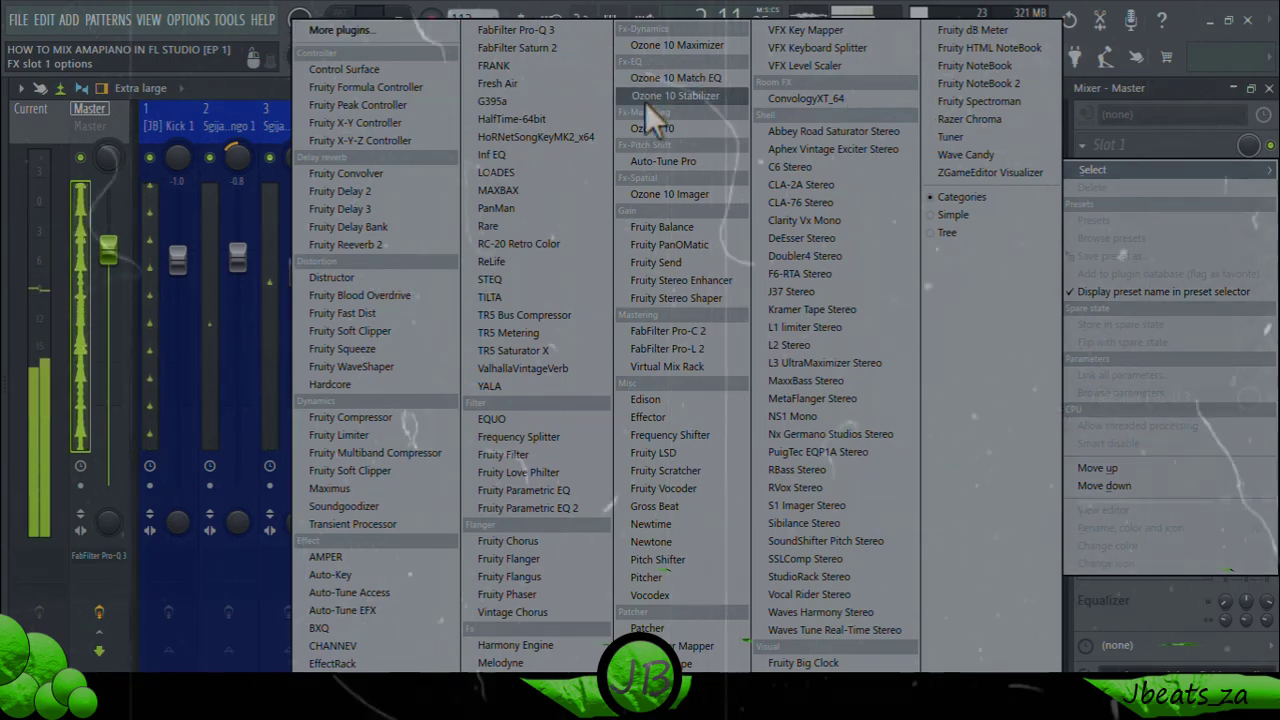
click(675, 96)
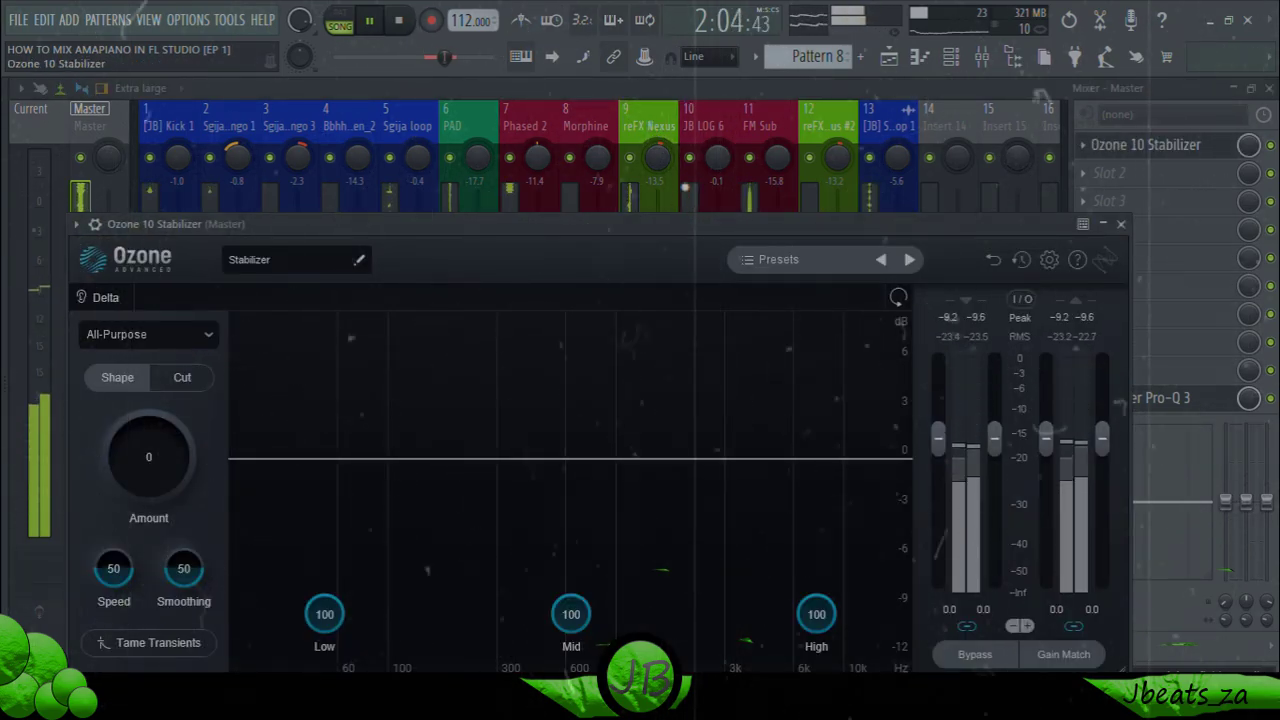
drag(570, 224, 620, 128)
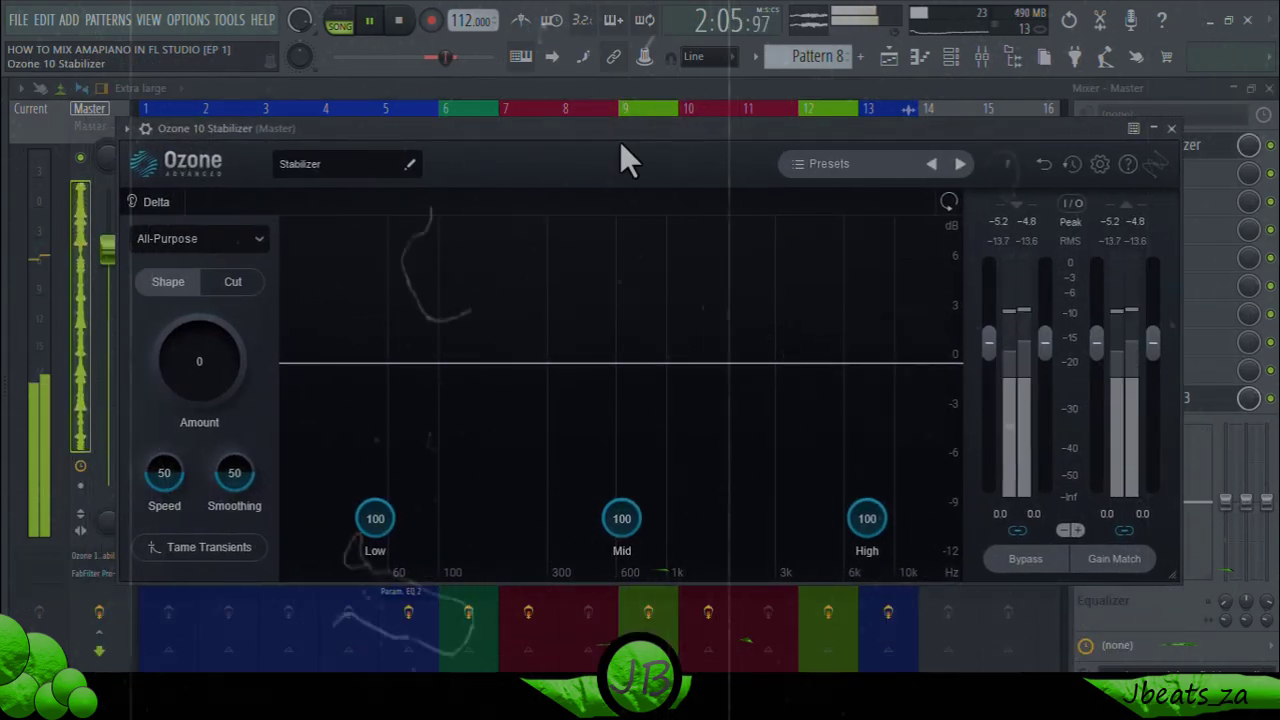
click(232, 240)
click(210, 346)
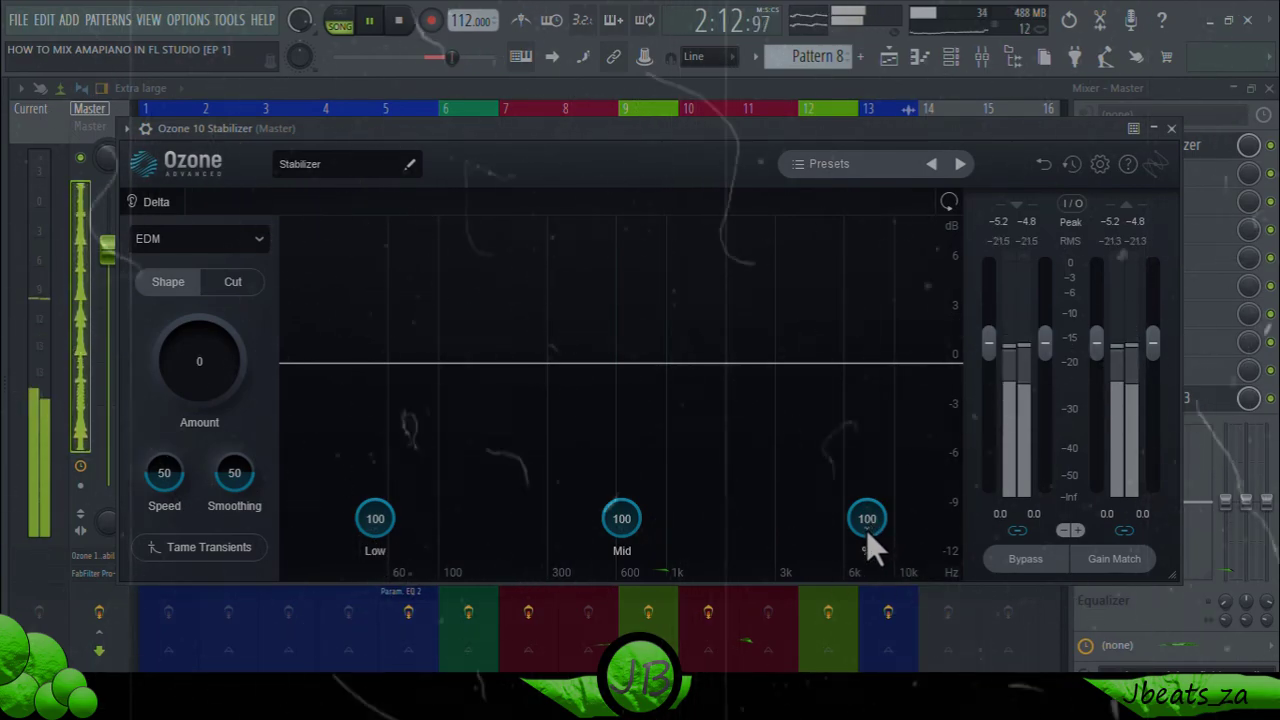
Step: Set the Stabilizer's High to 50, Amount to 50 and Mid to 50
drag(867, 548, 867, 633)
drag(218, 356, 257, 263)
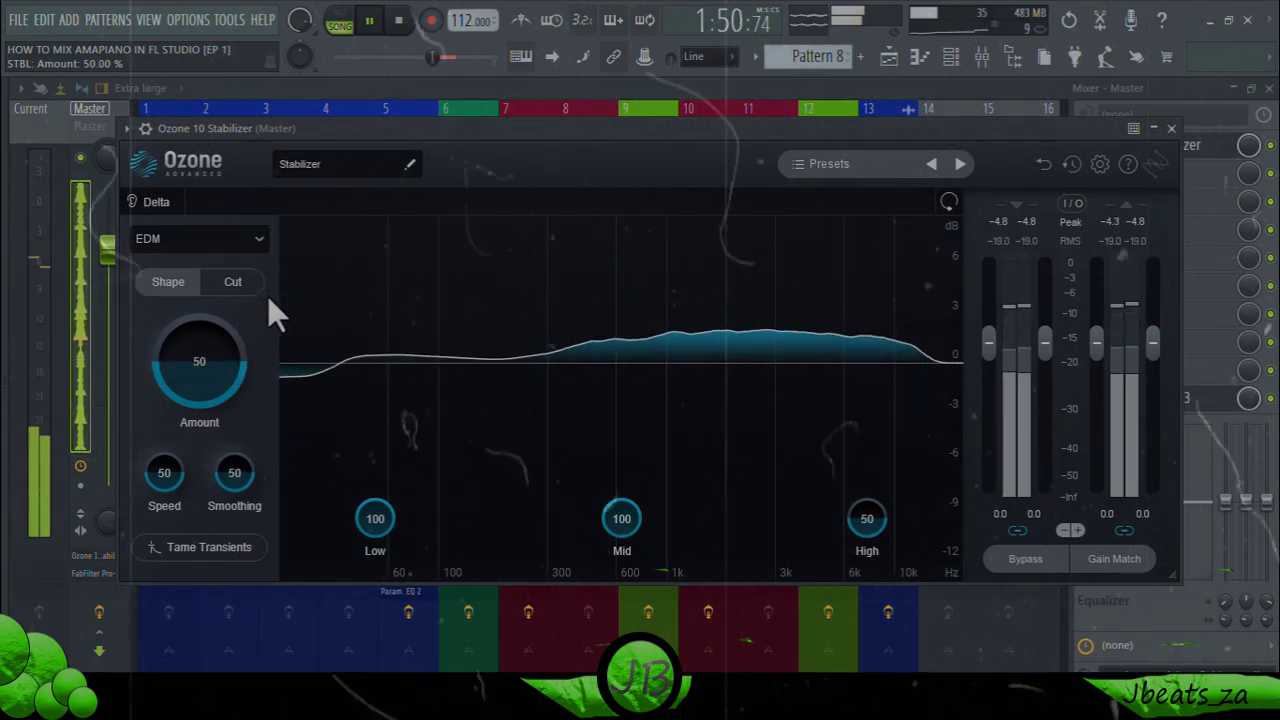
drag(626, 528, 678, 552)
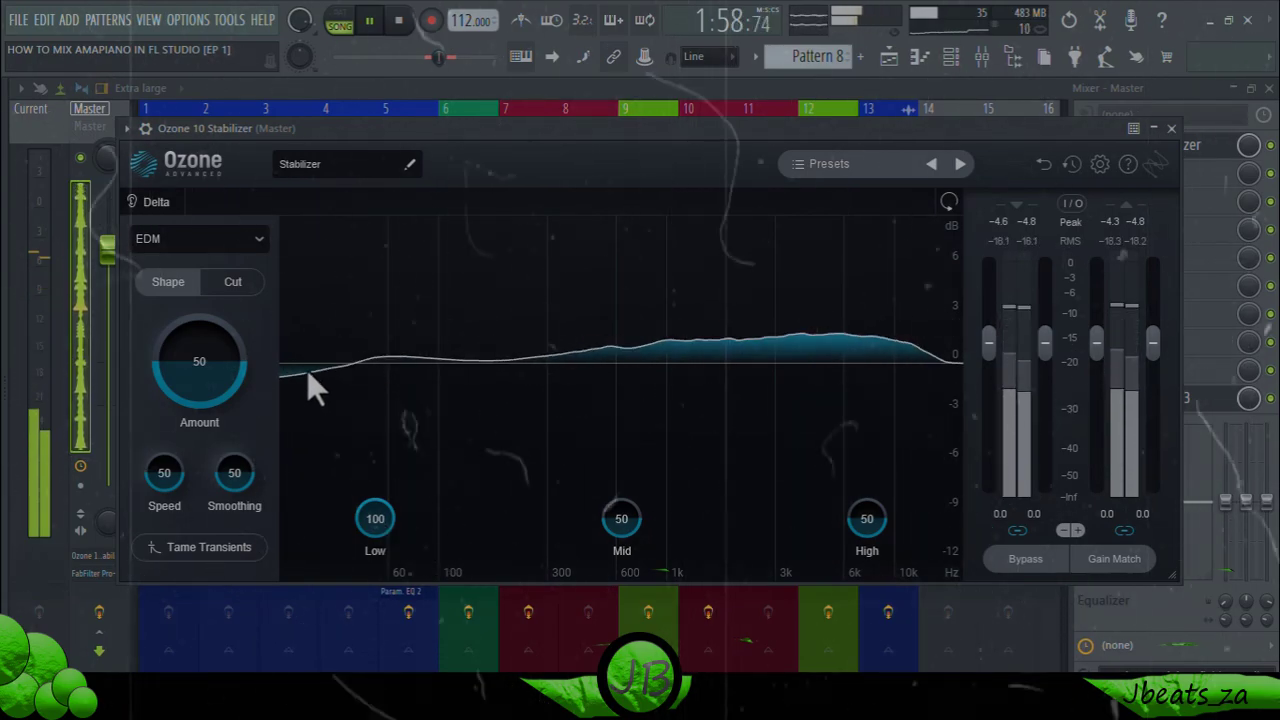
Step: Audition the Stabilizer's Cut mode and Delta signal, returning to Shape mode with Delta off
click(249, 285)
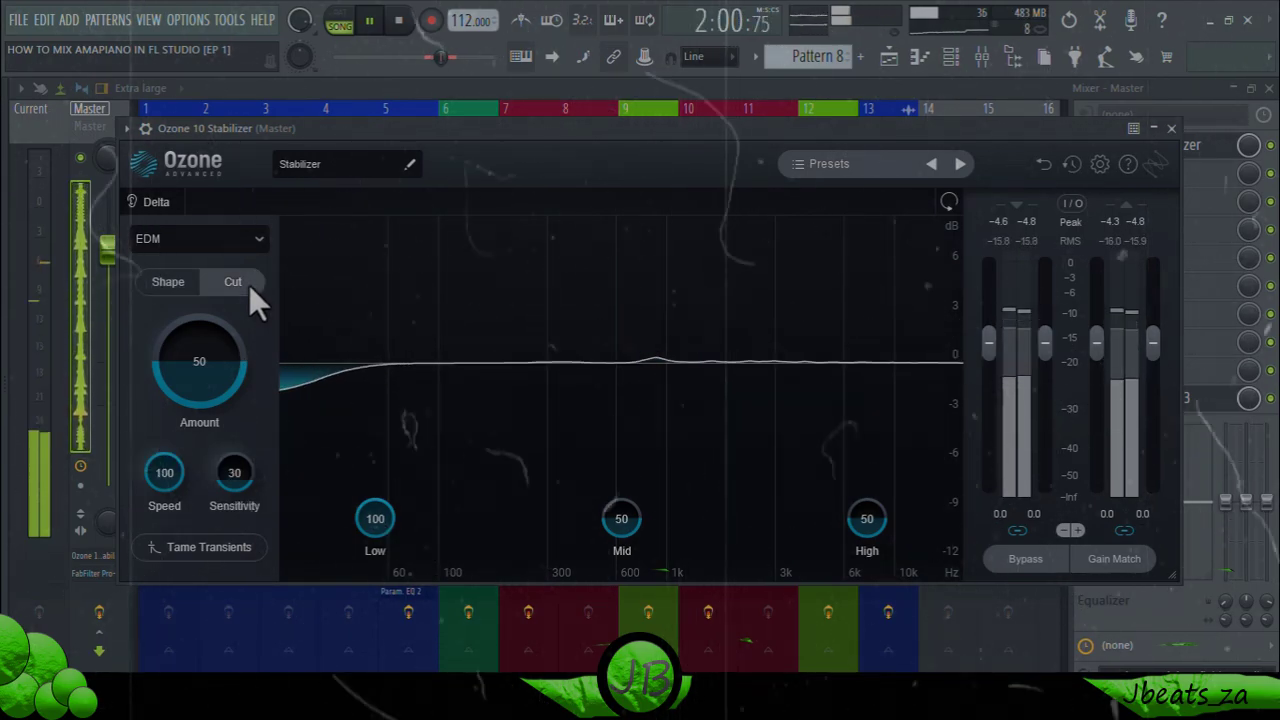
click(183, 285)
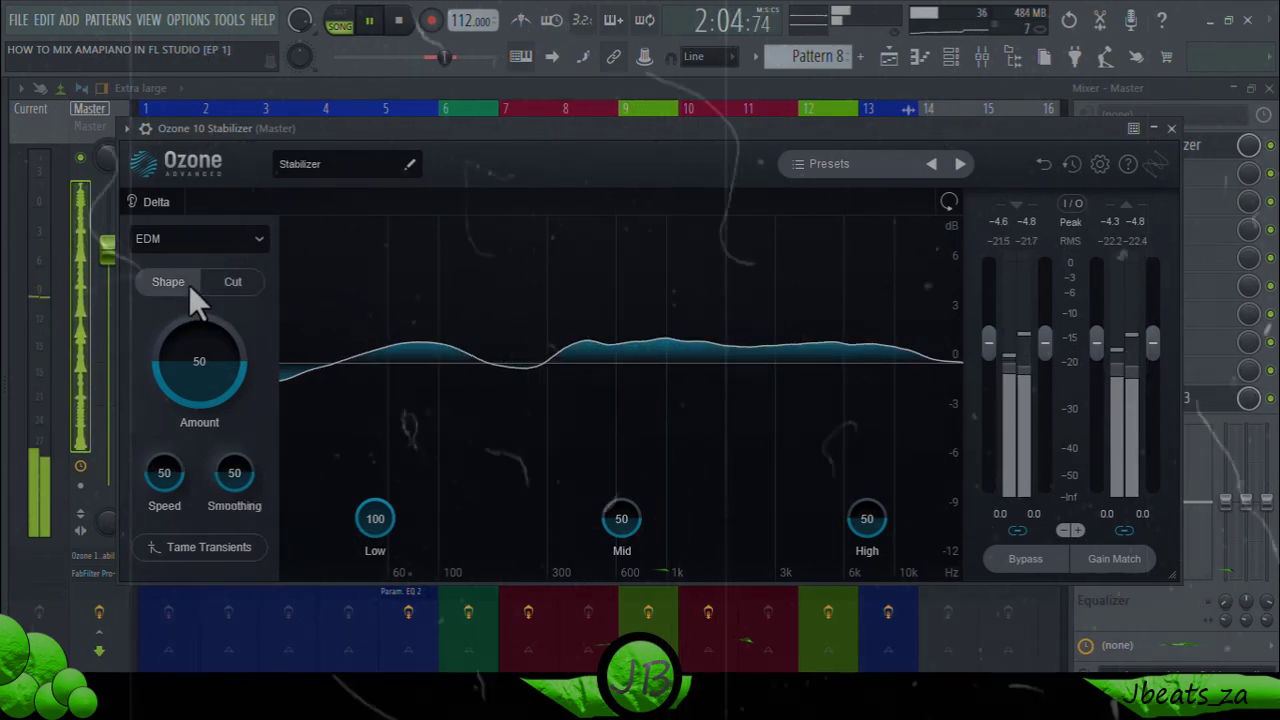
click(158, 201)
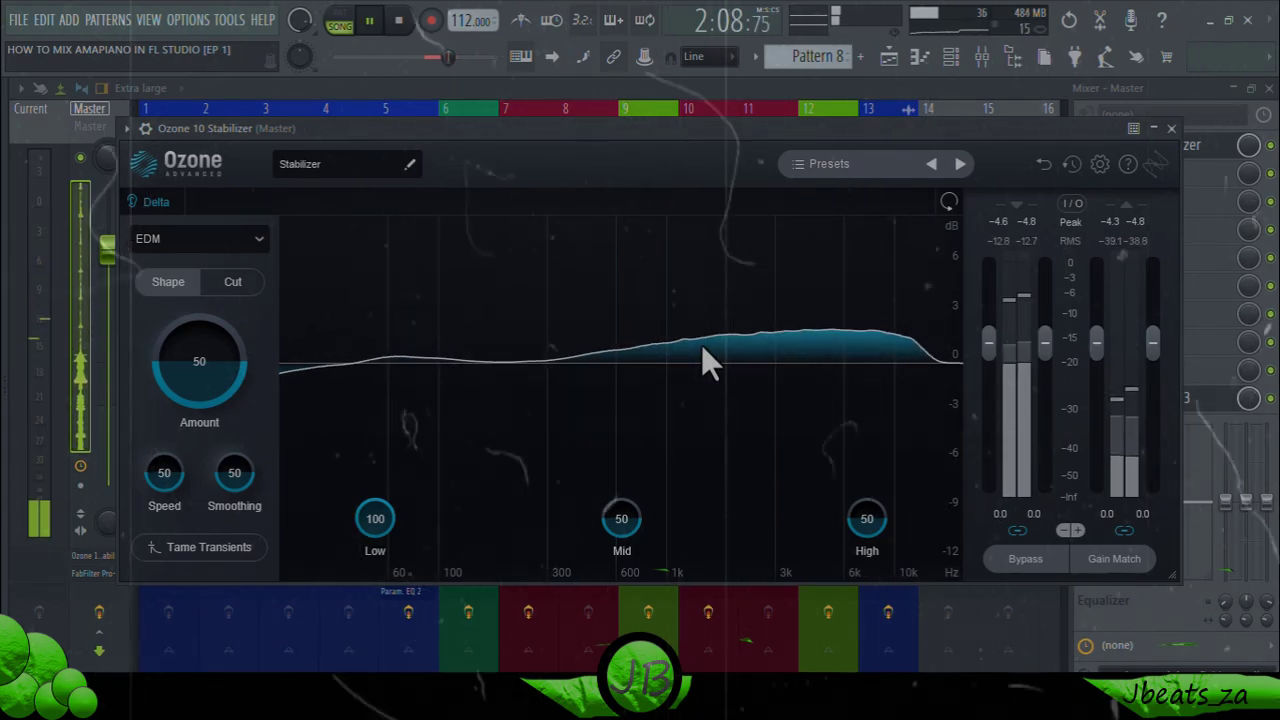
click(134, 202)
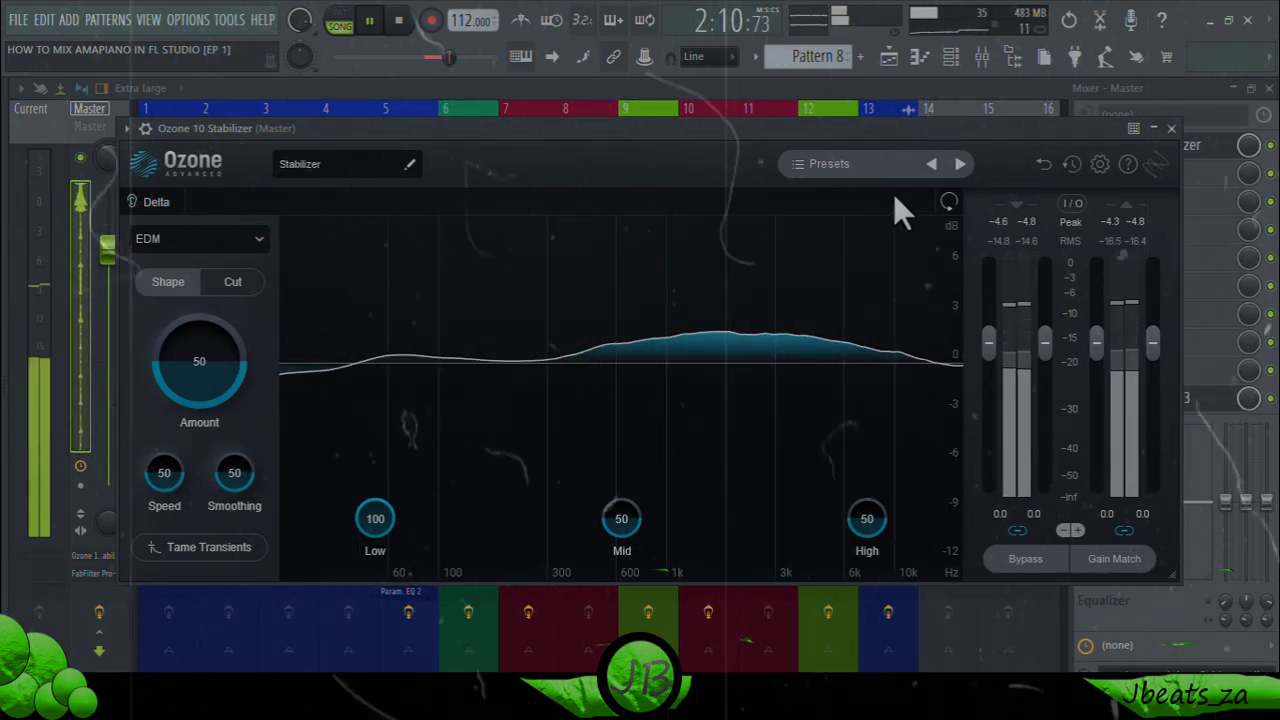
Step: Move Ozone 10 Stabilizer down to the master's slot 2 and insert Fruity Parametric EQ 2 in slot 1
click(1171, 128)
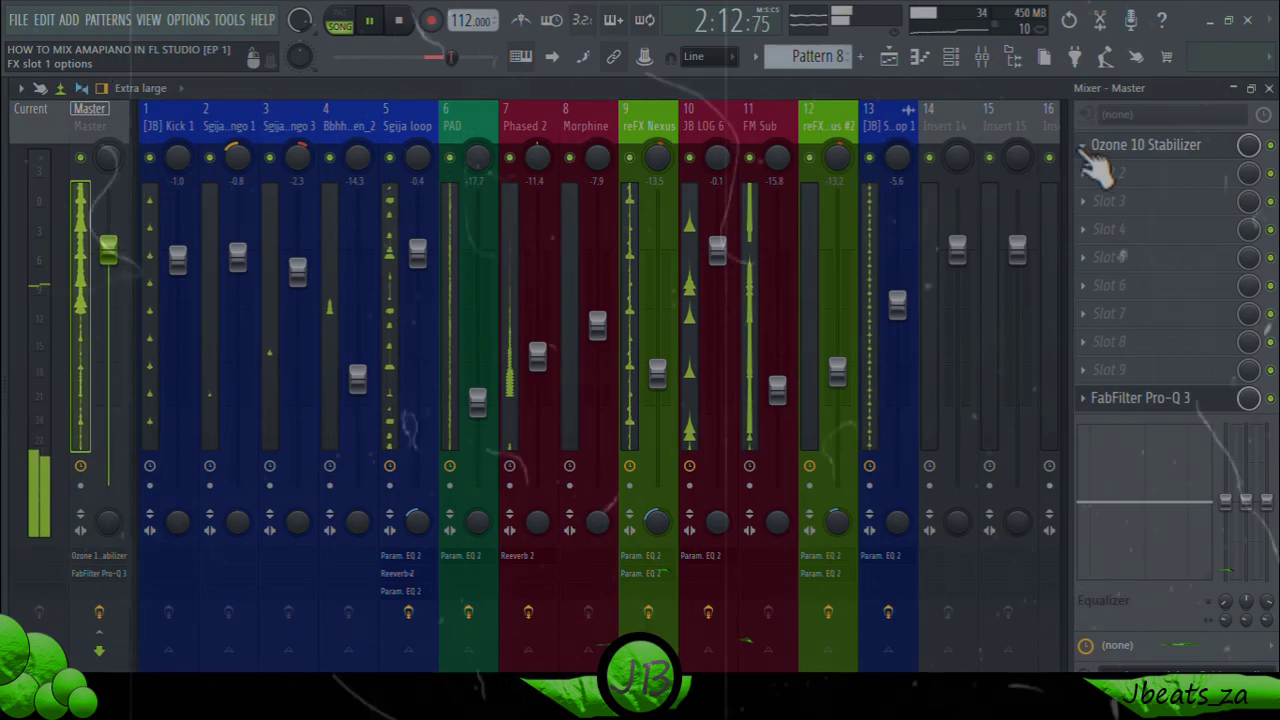
click(1082, 145)
click(1140, 484)
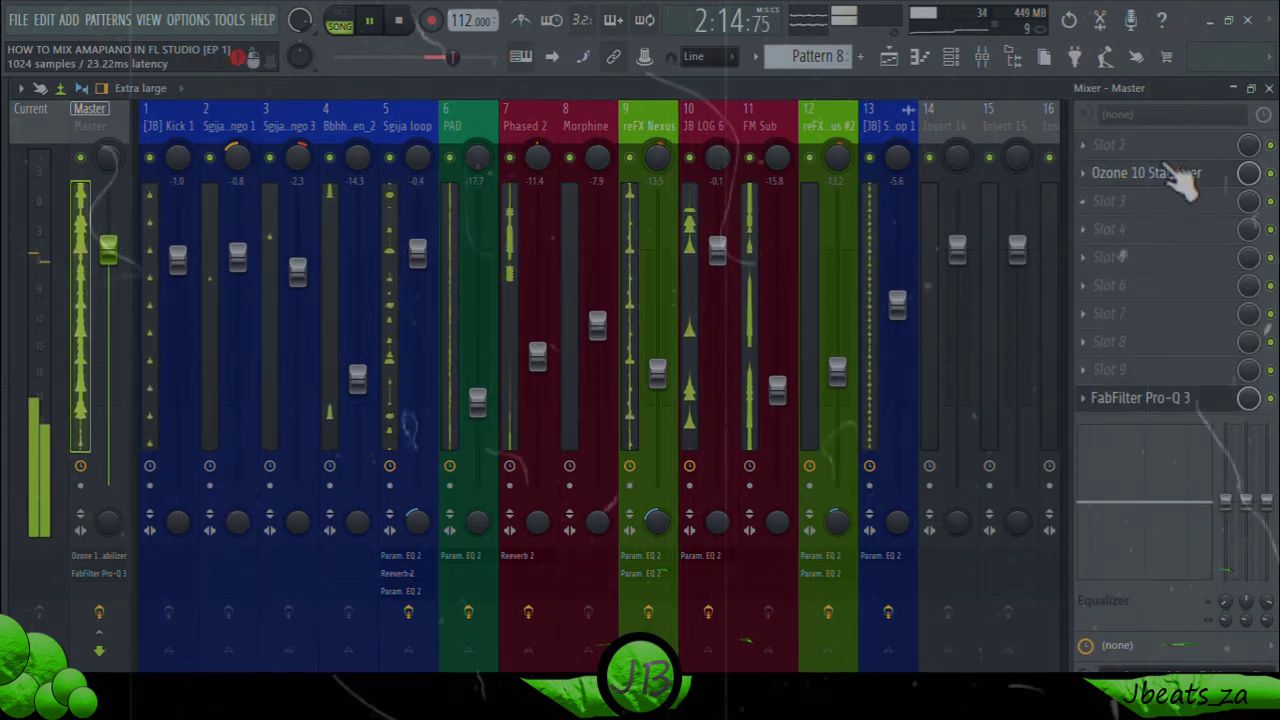
click(1157, 145)
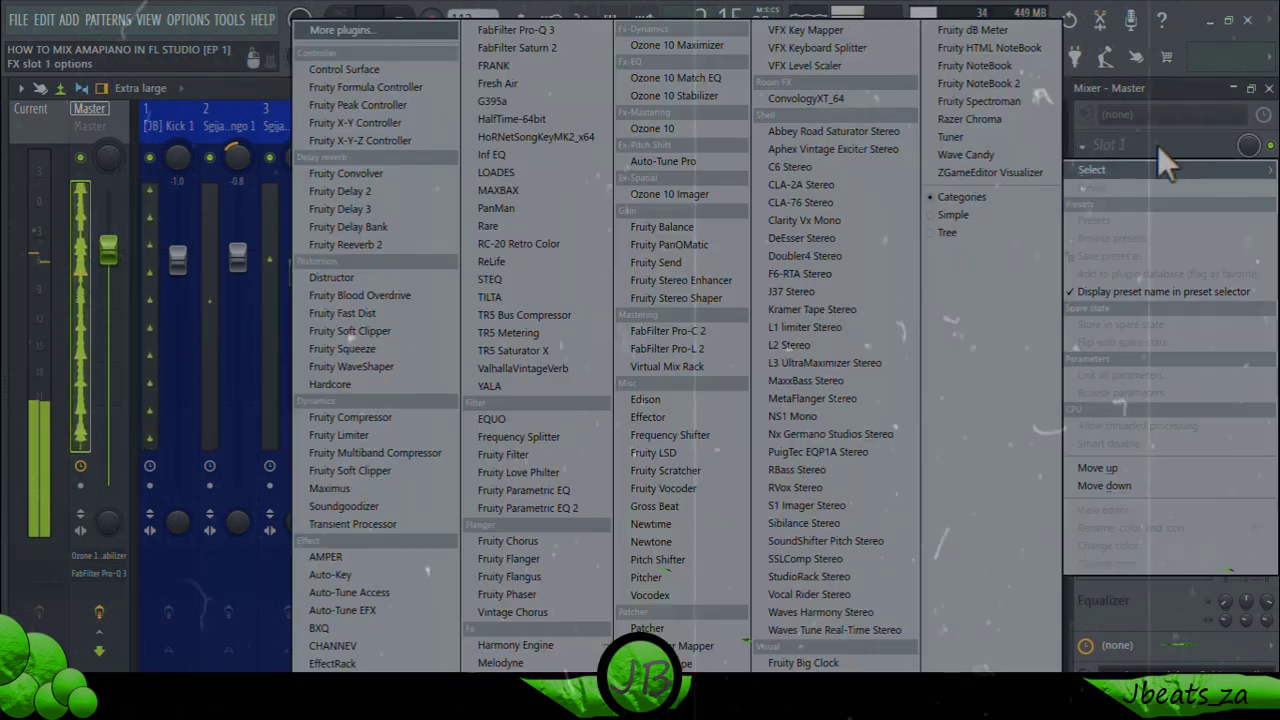
click(586, 517)
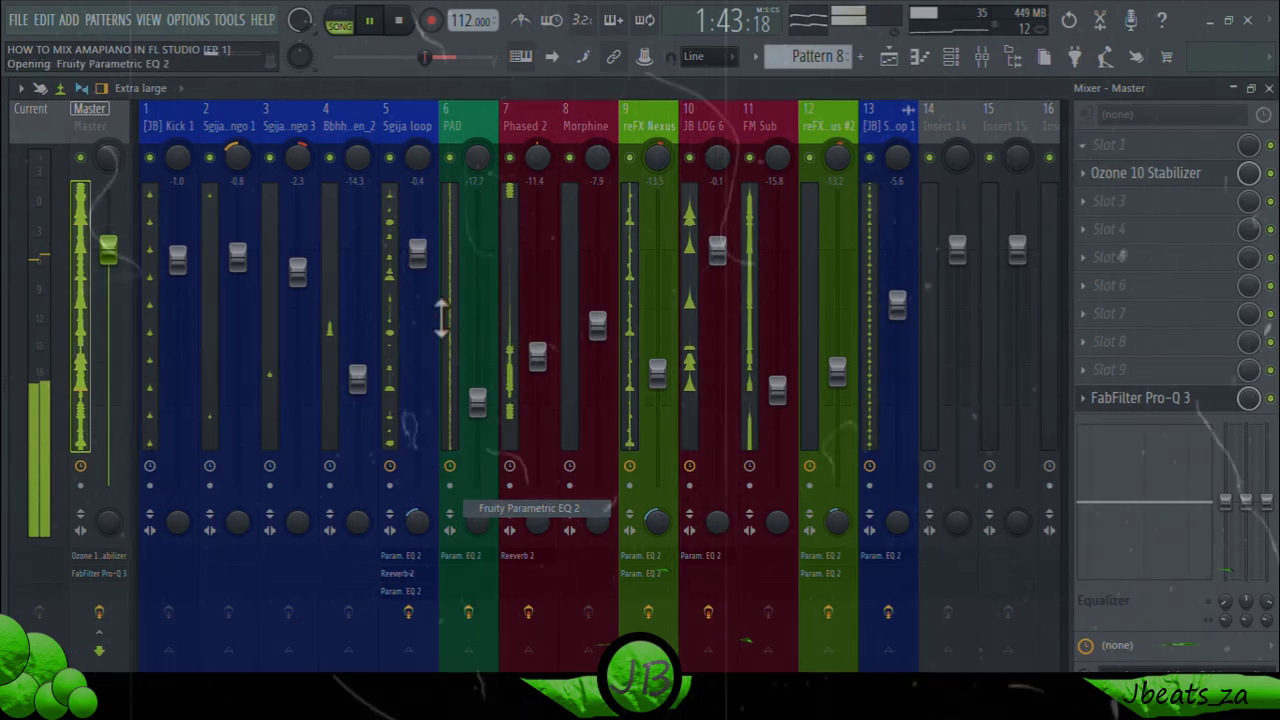
Step: Boost the high-shelf band 7 of the master's Parametric EQ 2 by about 5 dB near 14026 Hz and close the EQ
drag(489, 406, 545, 373)
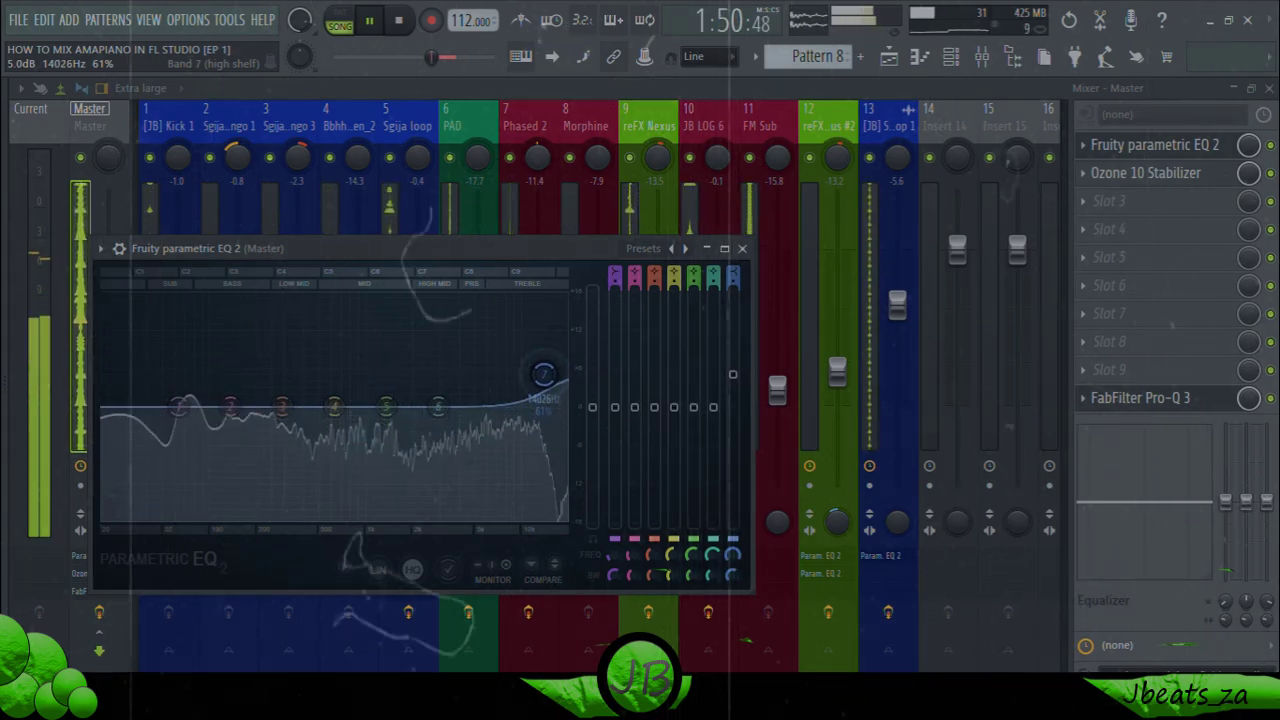
drag(411, 406, 411, 403)
click(742, 248)
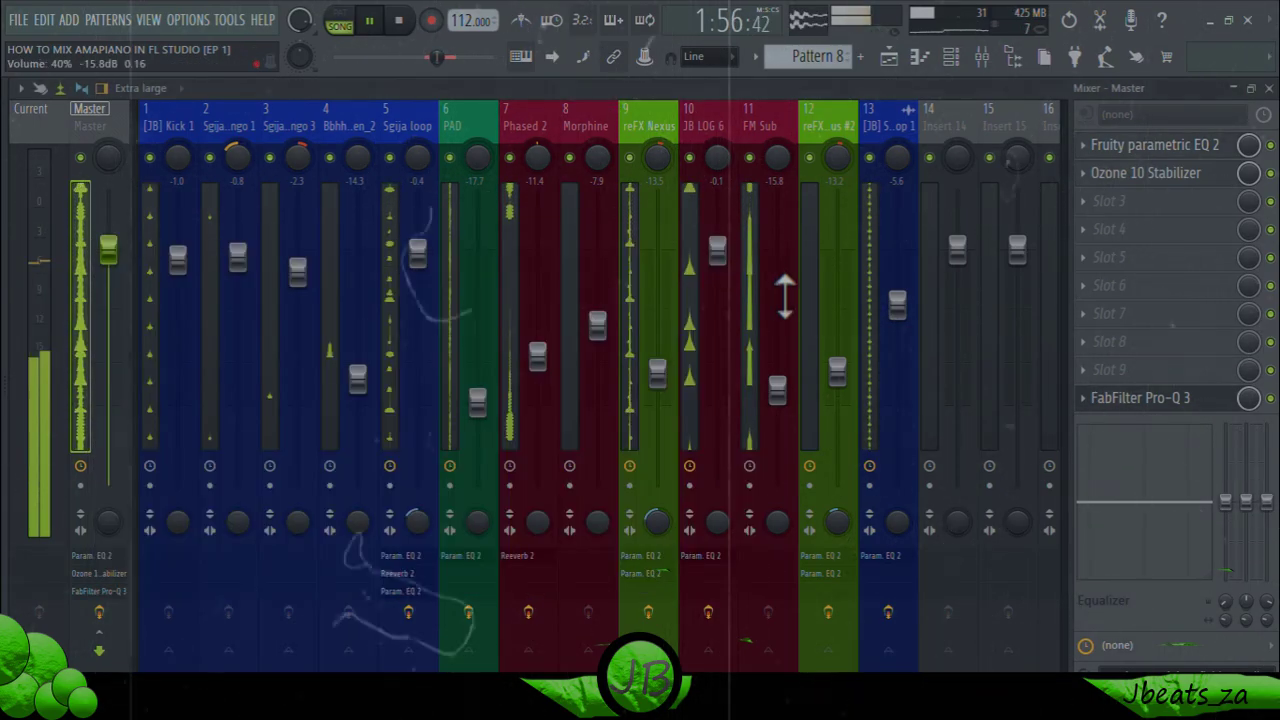
Step: Insert TR5 Bus Compressor in slot 3 of the Master track
click(1138, 203)
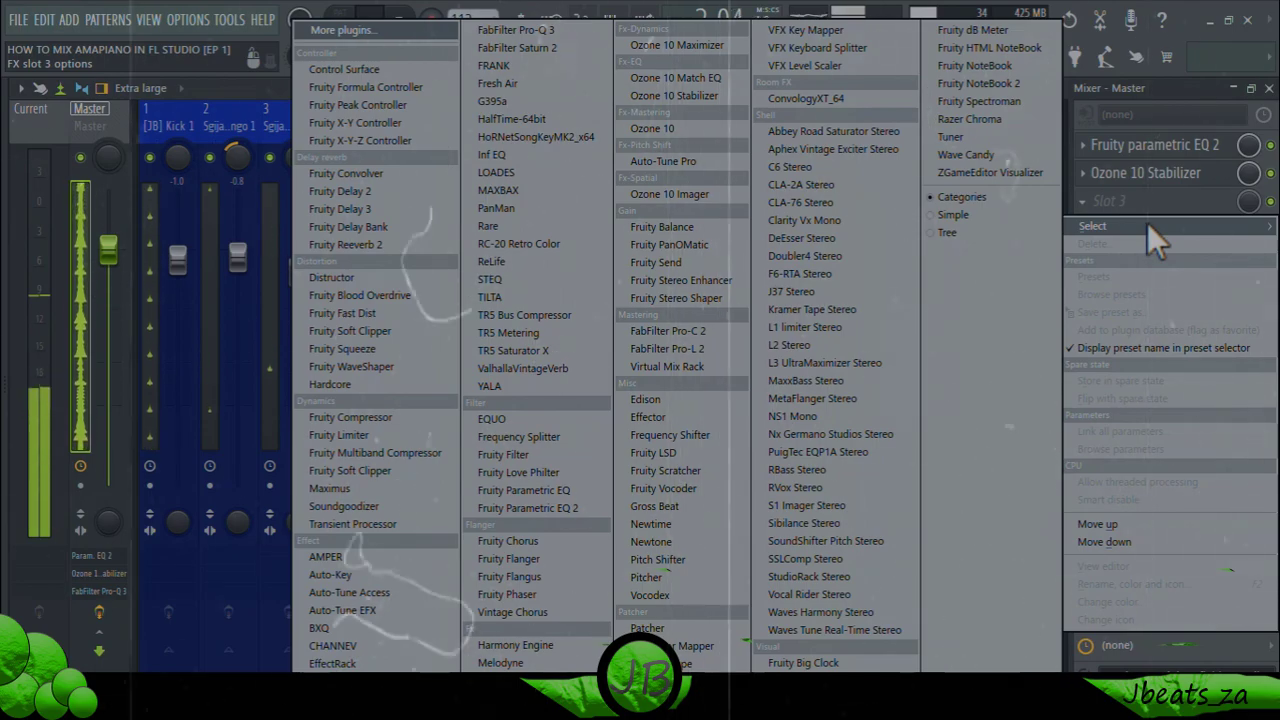
click(1143, 200)
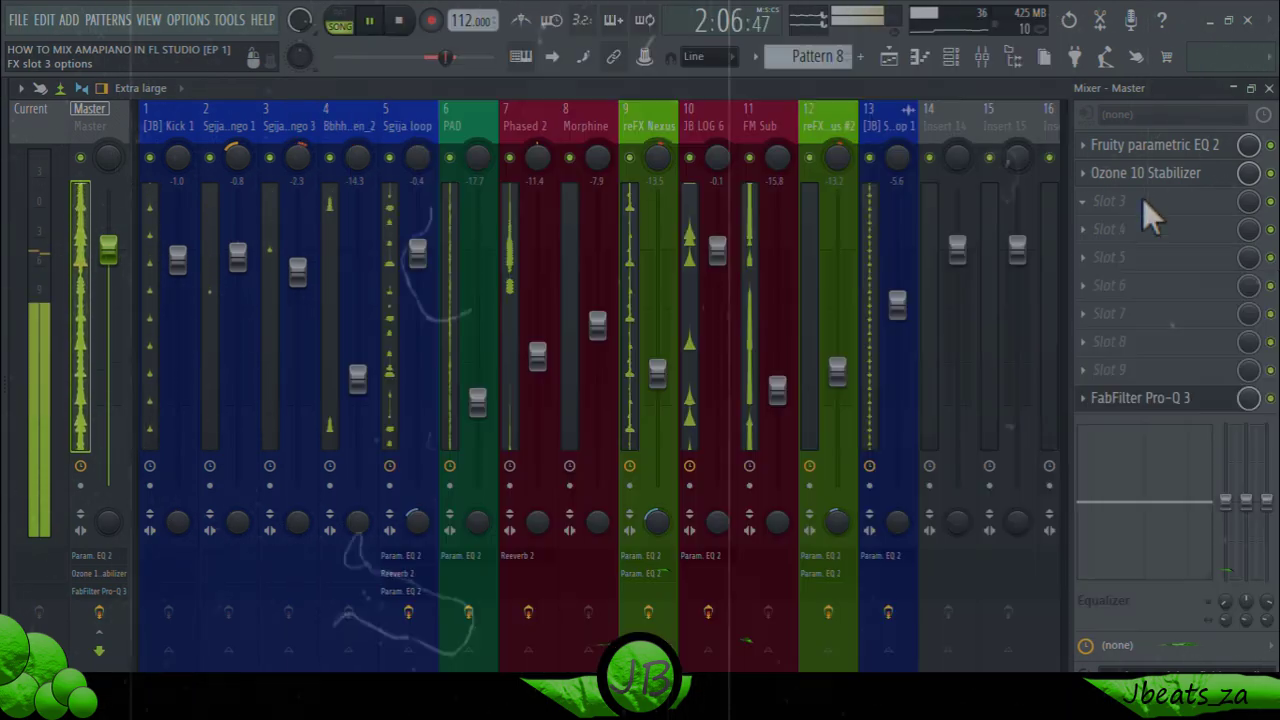
click(1142, 200)
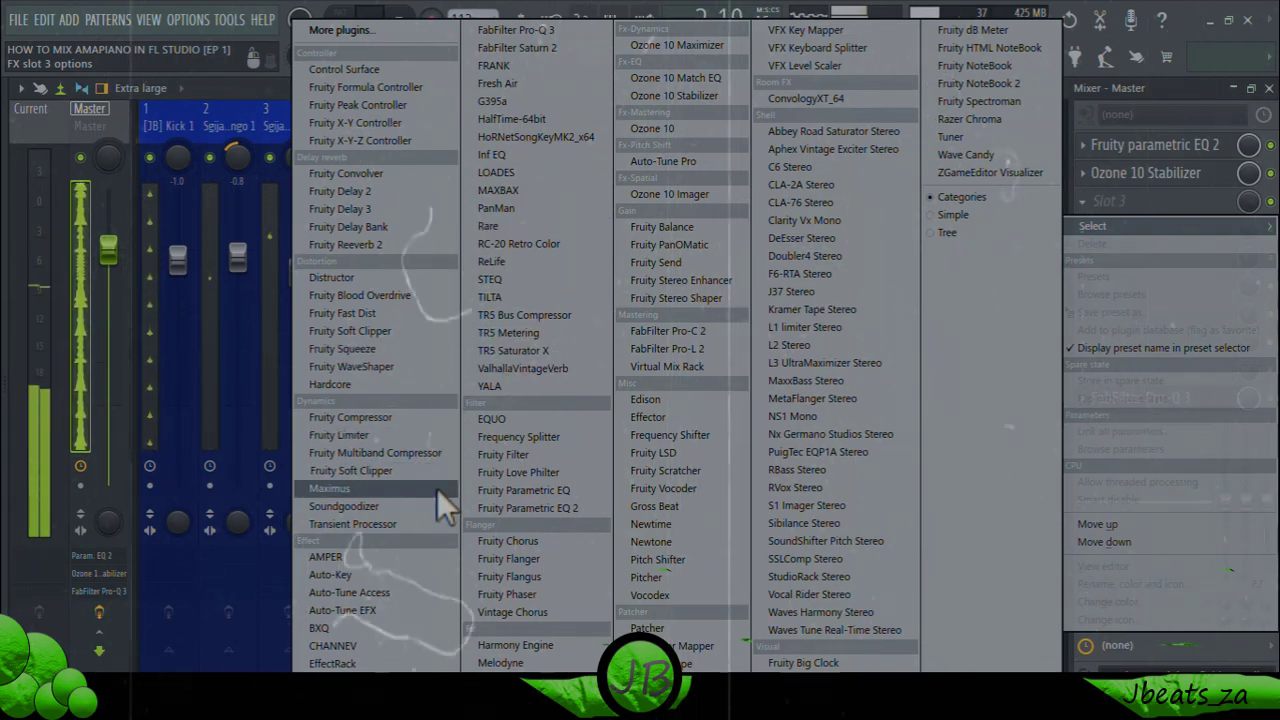
click(558, 318)
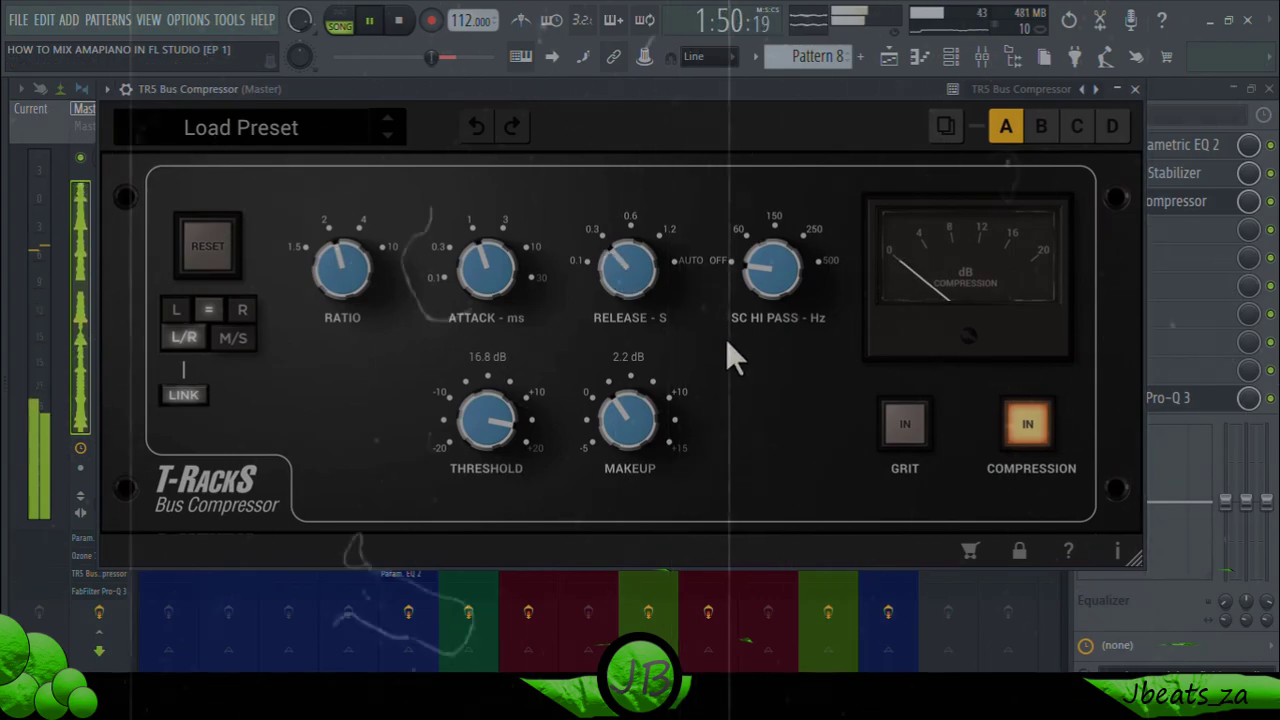
Step: Set the Bus Compressor's ratio to 4, release to about 0.1 s and attack to 3 ms
drag(352, 257, 373, 221)
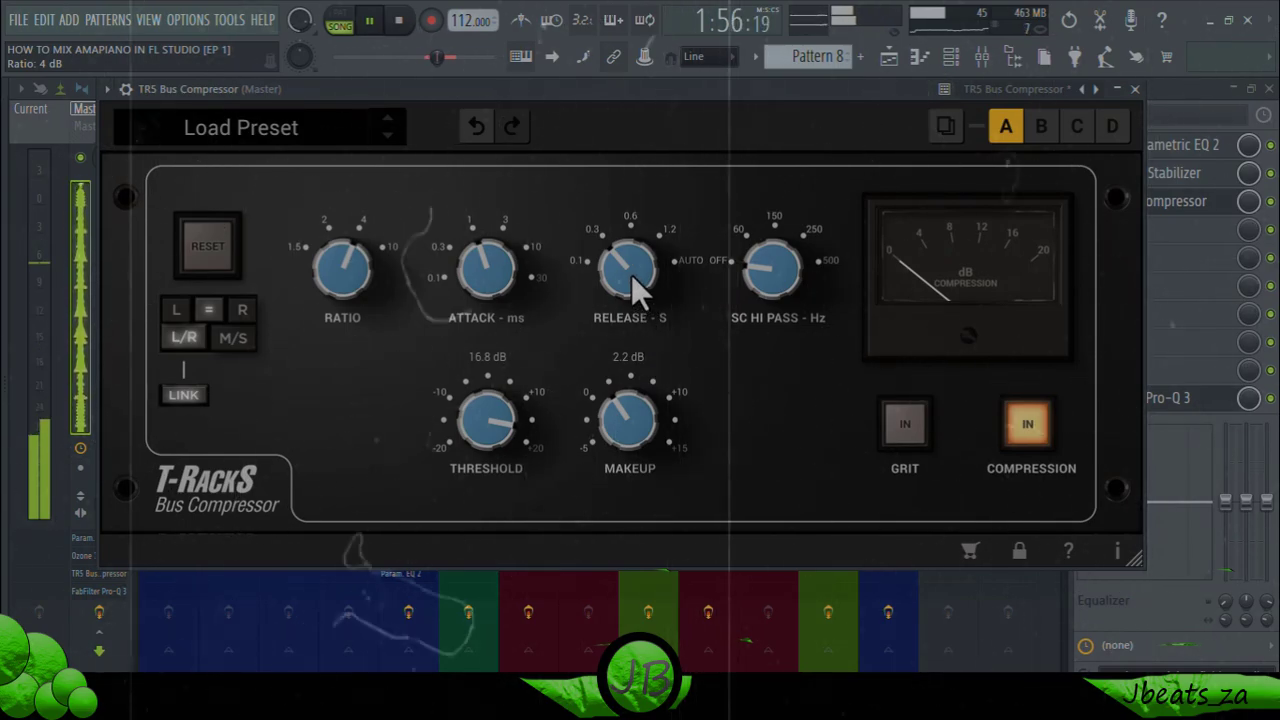
drag(633, 274, 640, 337)
drag(500, 251, 514, 219)
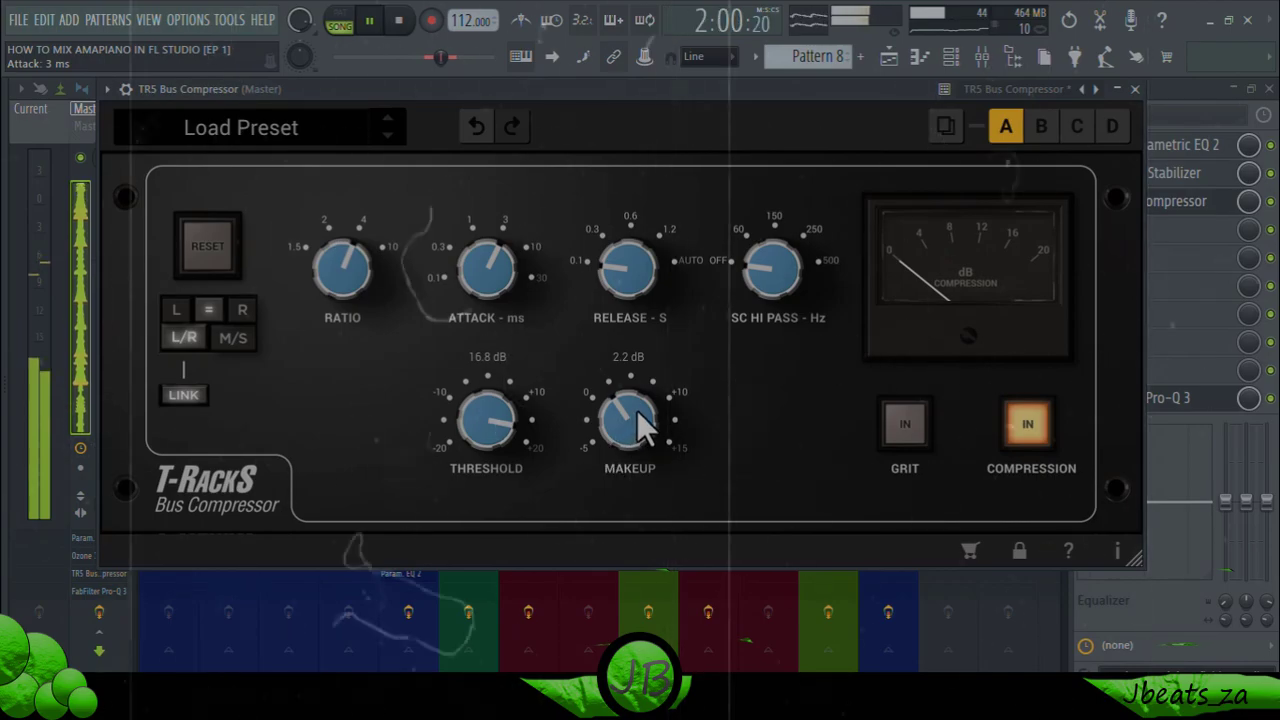
Step: Lower the Bus Compressor's threshold to 11.6 dB and close the plugin
drag(530, 420, 489, 429)
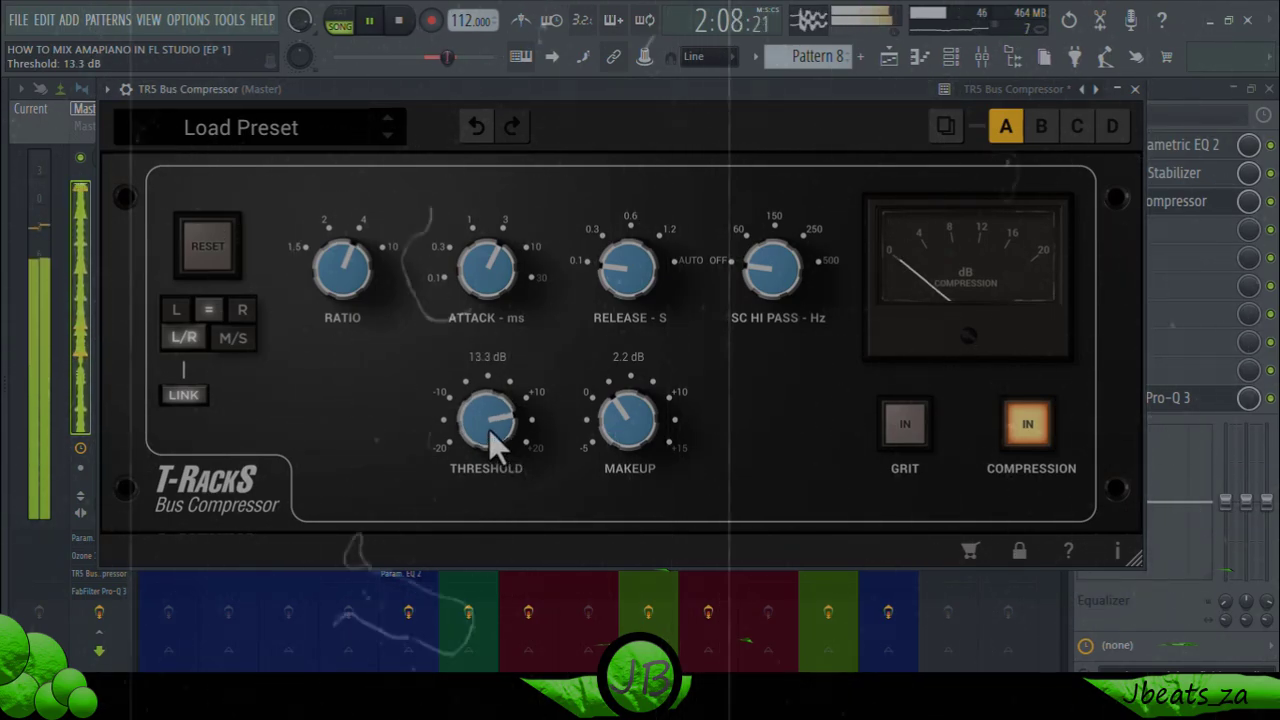
scroll(489, 429, down, 2)
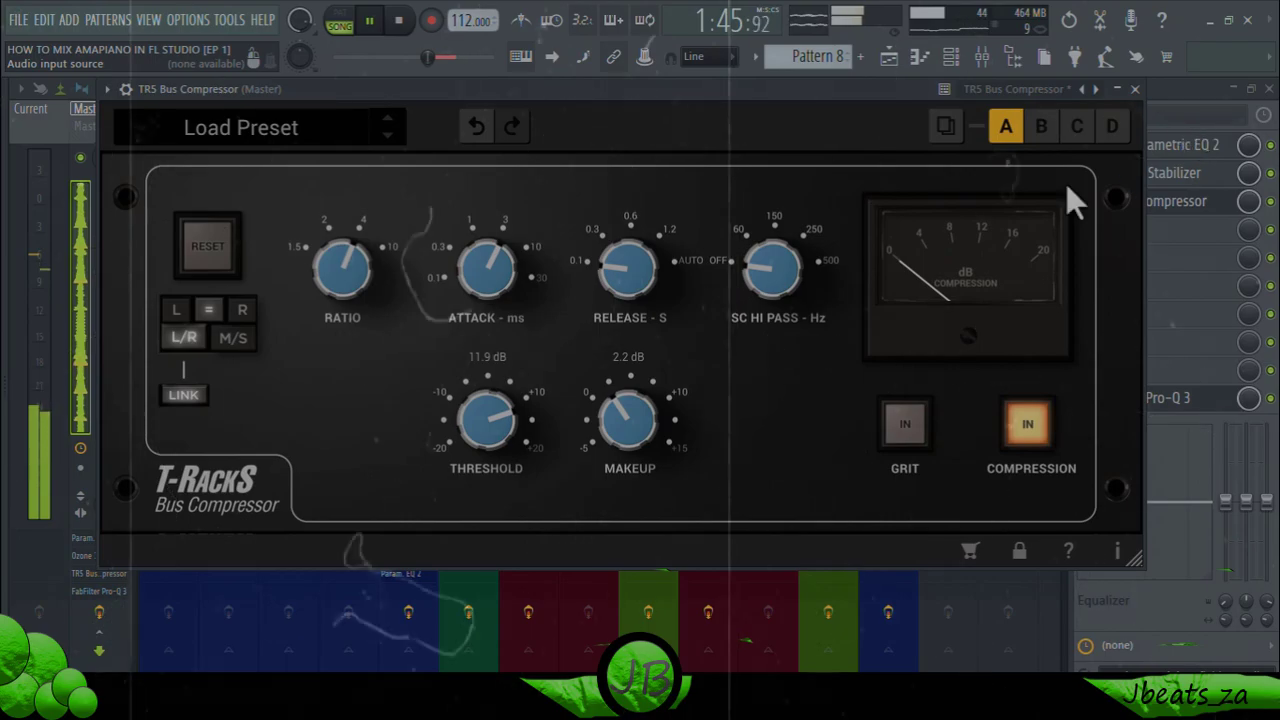
scroll(487, 432, down, 3)
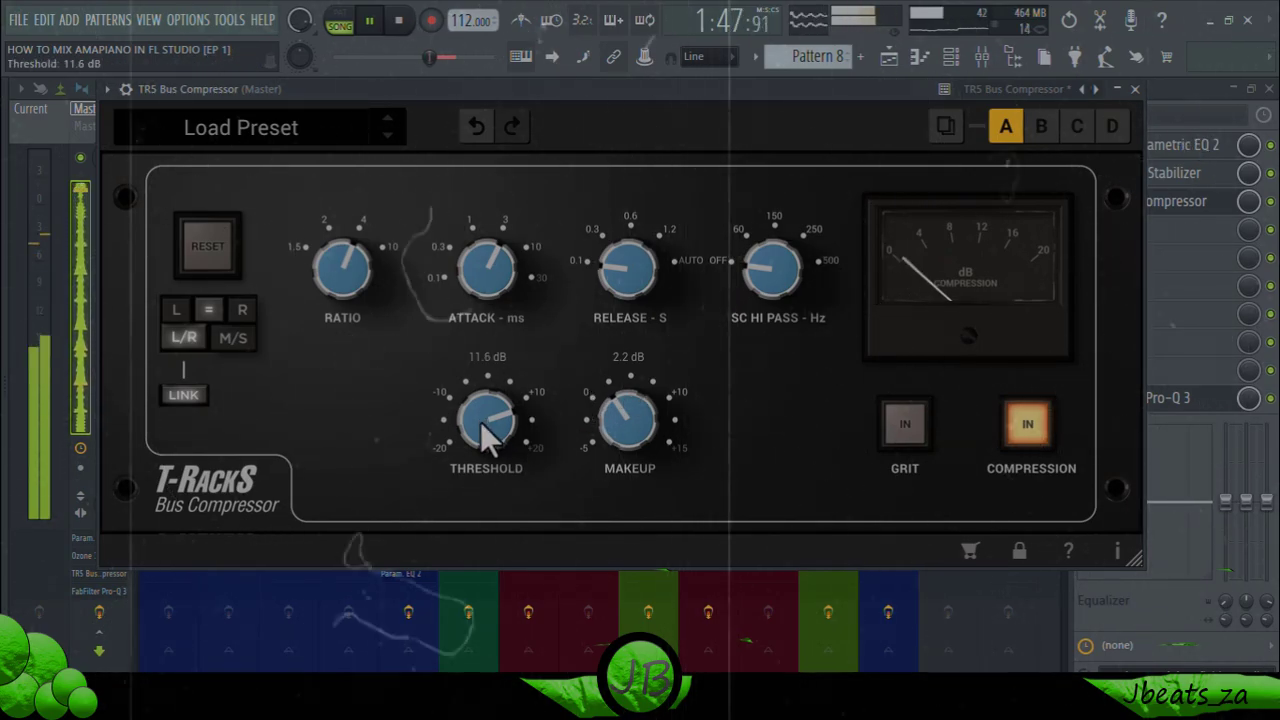
click(1133, 89)
Step: Insert TR5 Saturator X in slot 4 of the Master track, set its mode to solid-state Push Pull and close it
click(1143, 247)
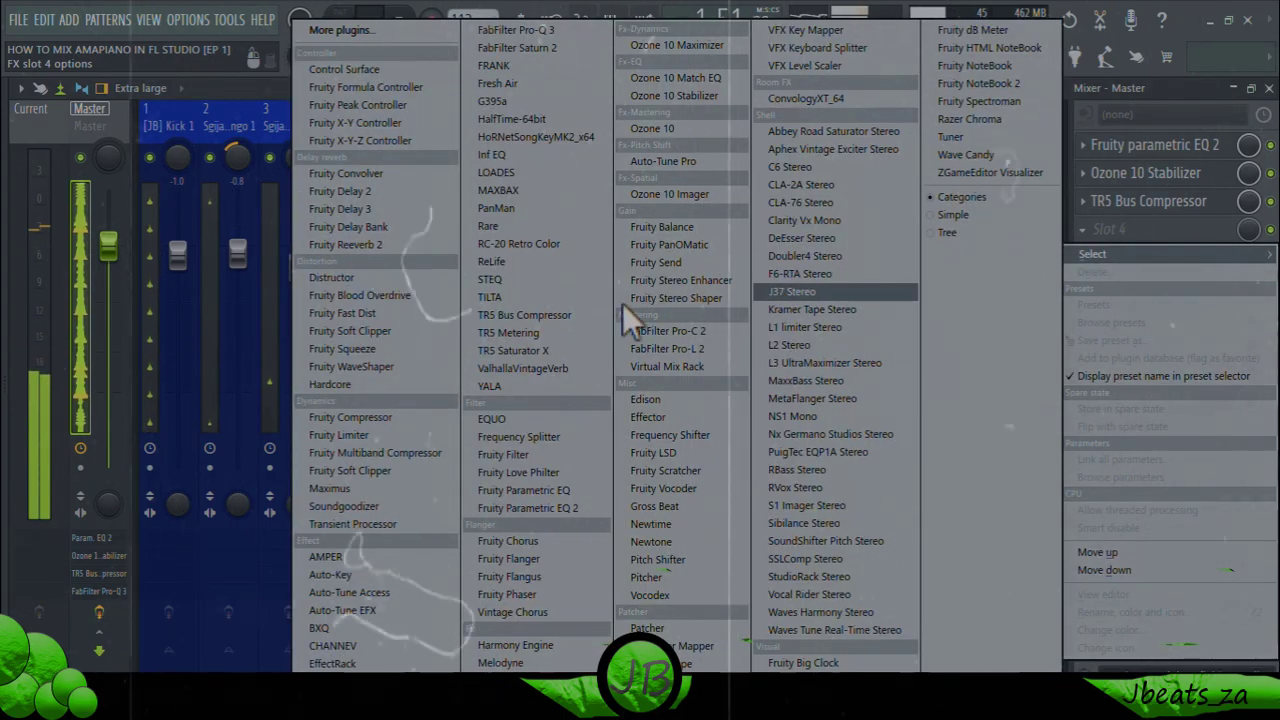
click(579, 344)
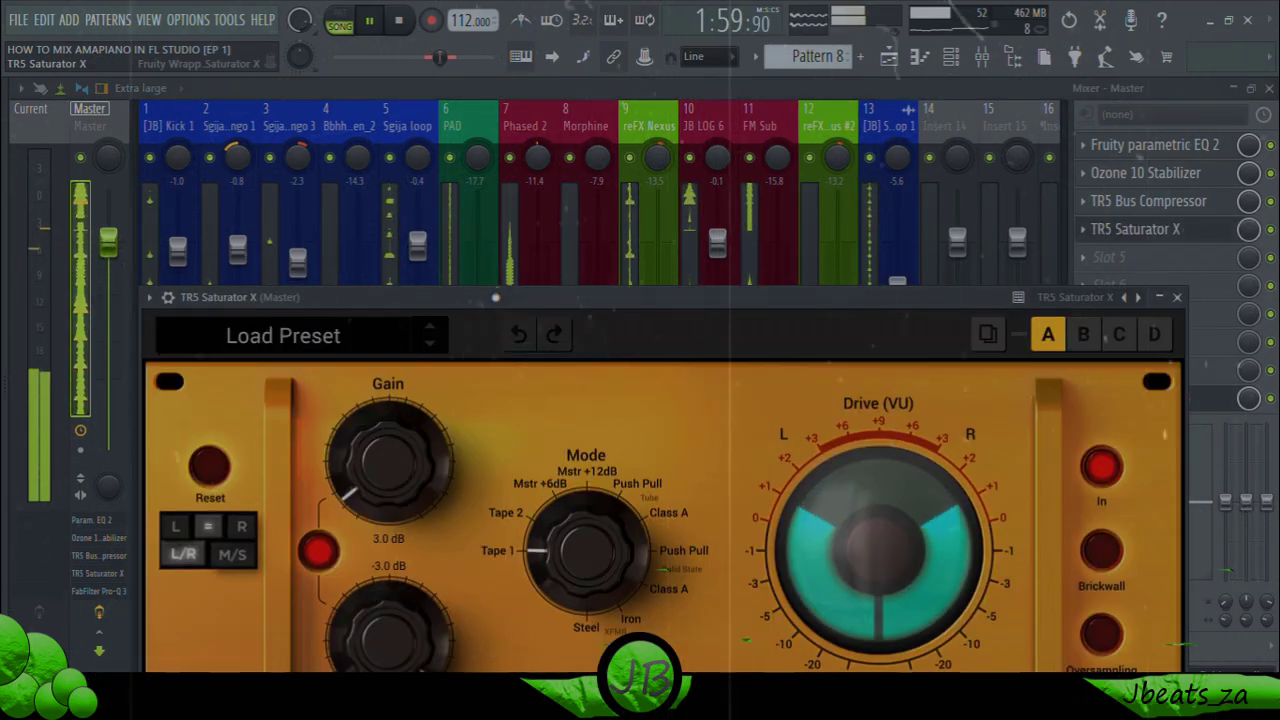
drag(494, 303, 494, 180)
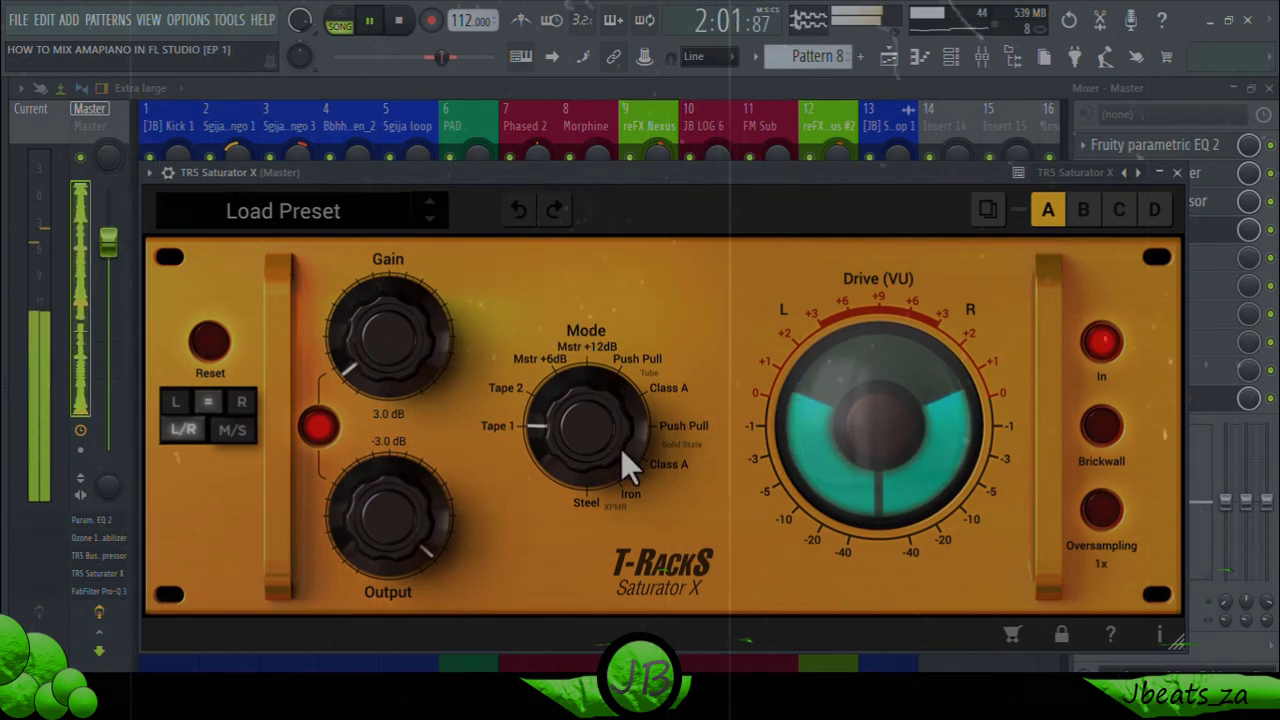
drag(607, 436, 673, 243)
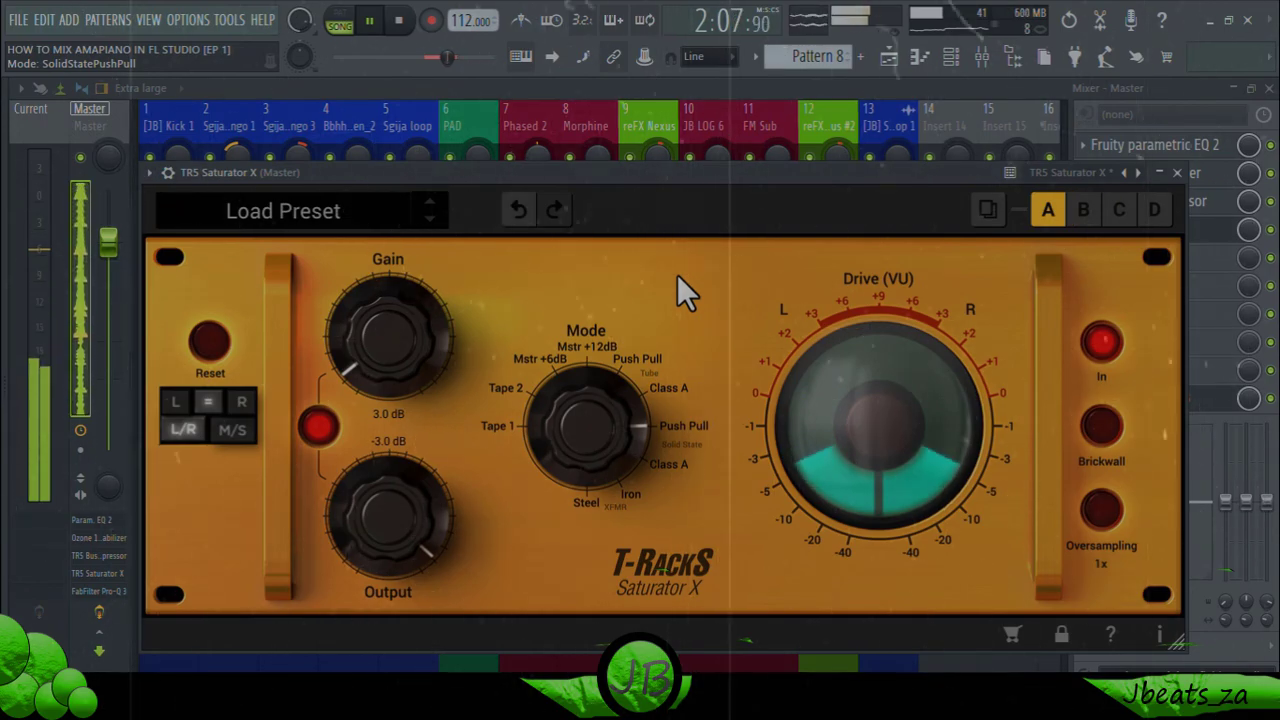
click(1177, 172)
Step: Insert Fruity Parametric EQ 2 in slot 5 of the Master track and narrow the bandwidth of bands 4 to 6 to 0%
click(1160, 260)
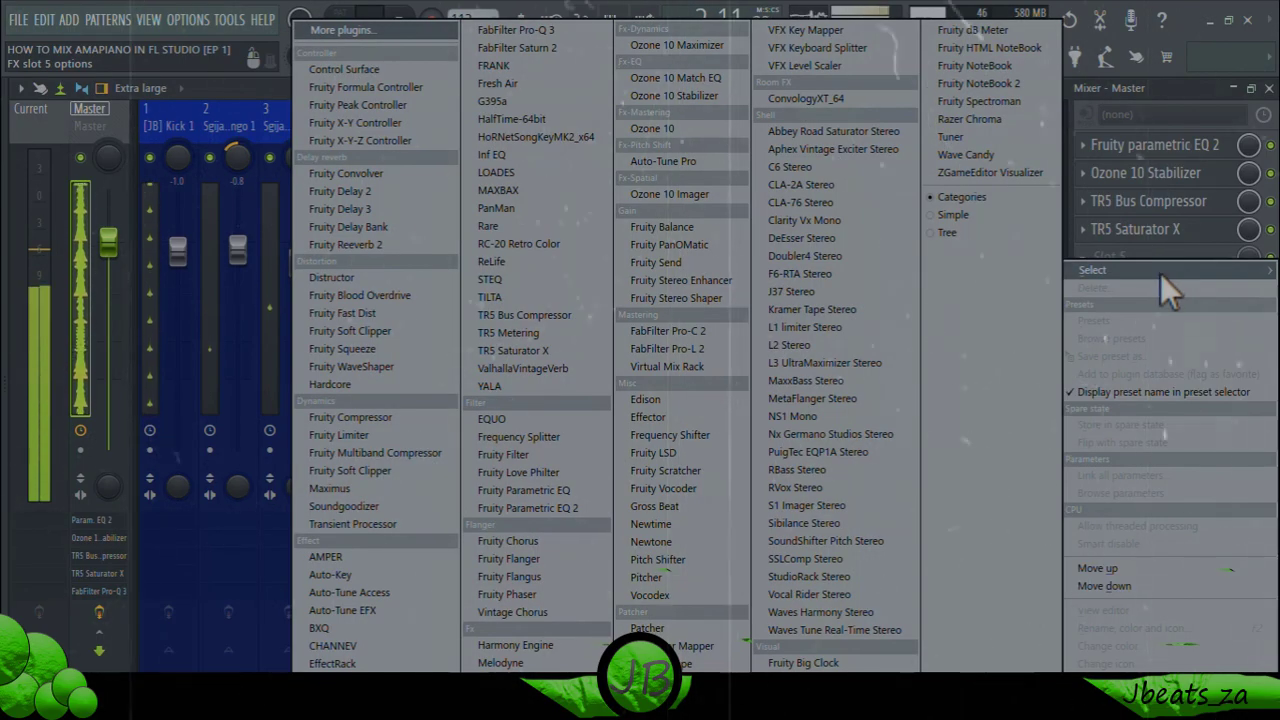
click(560, 508)
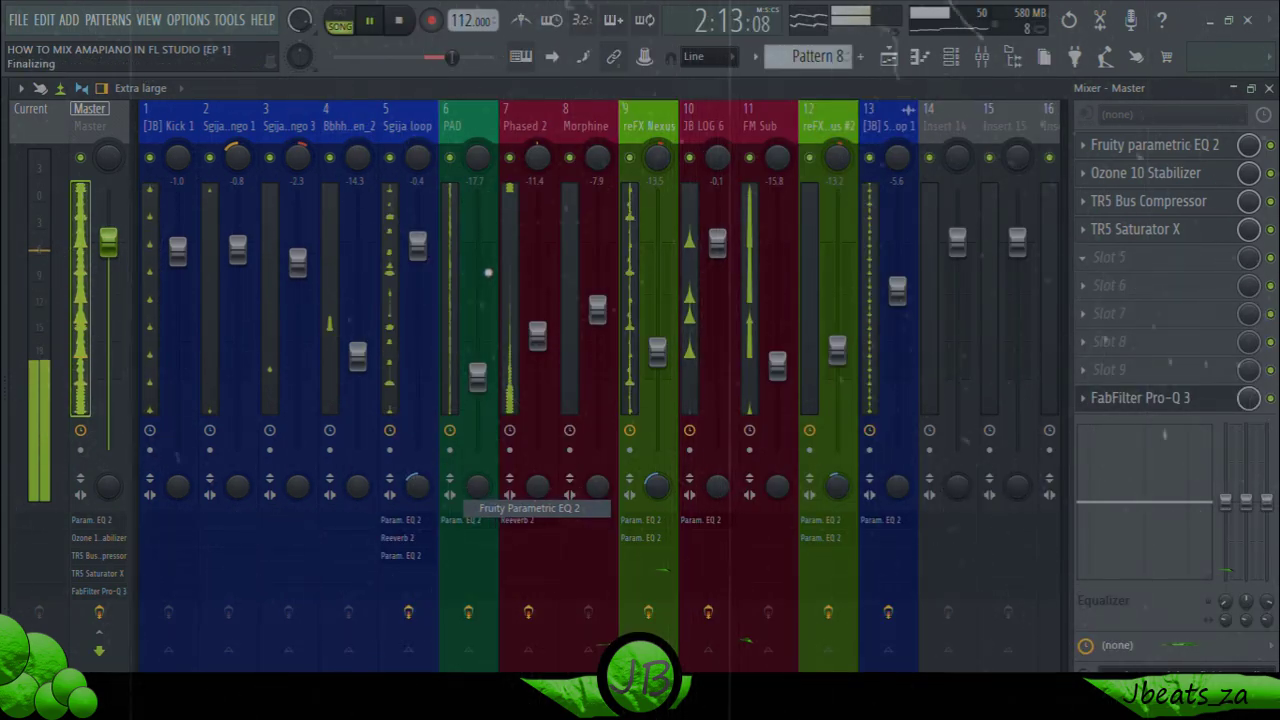
drag(498, 325, 582, 198)
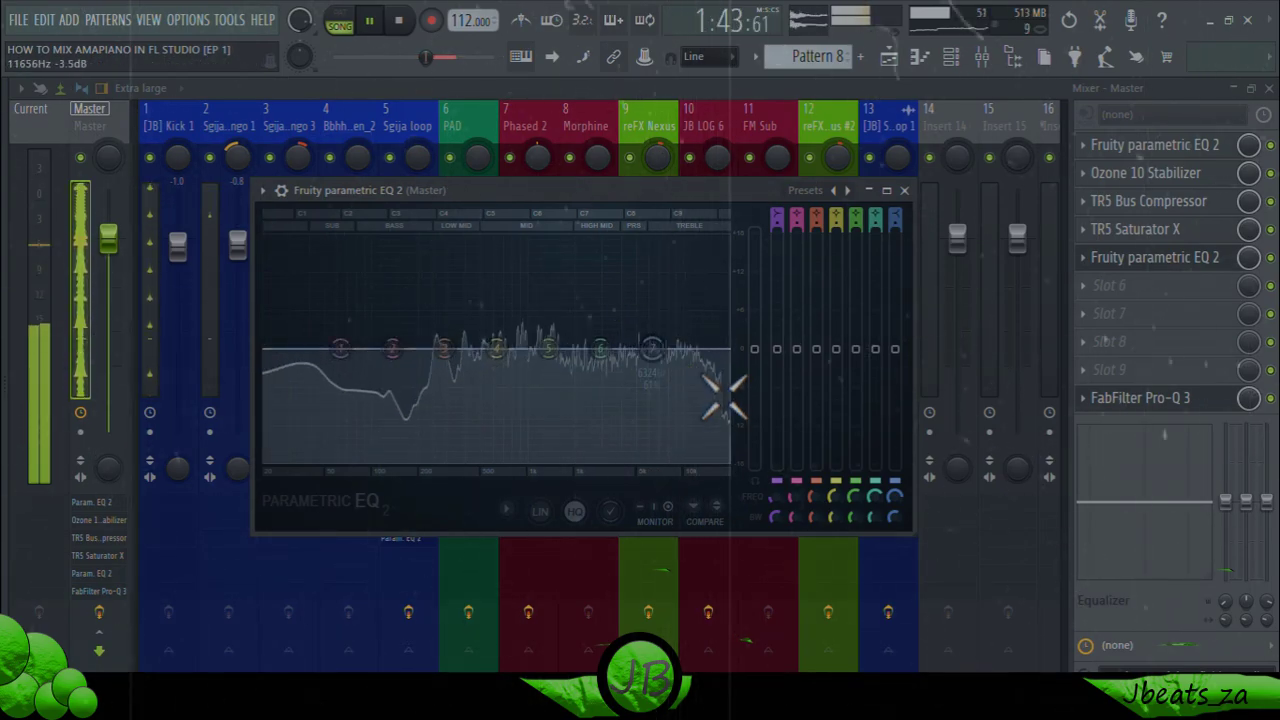
drag(832, 517, 832, 500)
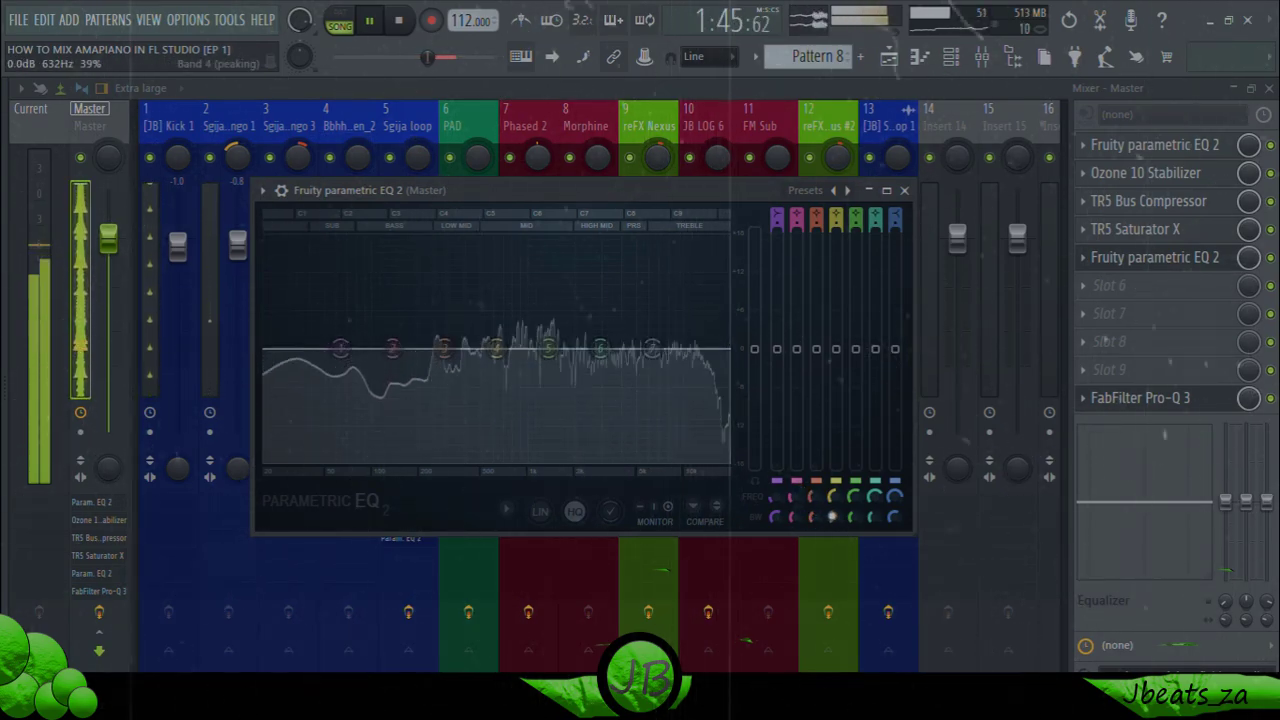
scroll(496, 350, down, 1)
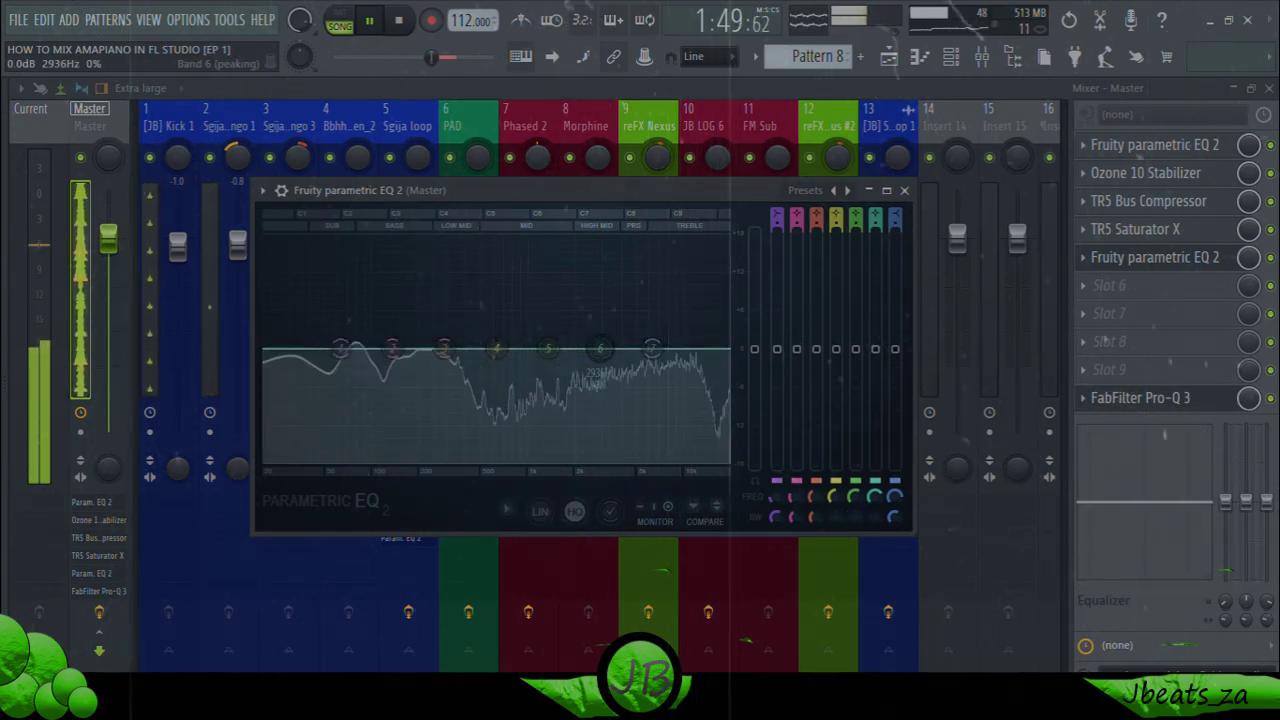
Step: Cut band 5 by 1.8 dB at 523 Hz, dip band 6 near 8 kHz, boost high-shelf band 7 to 2.0 dB at 8141 Hz and close the EQ
drag(599, 349, 667, 240)
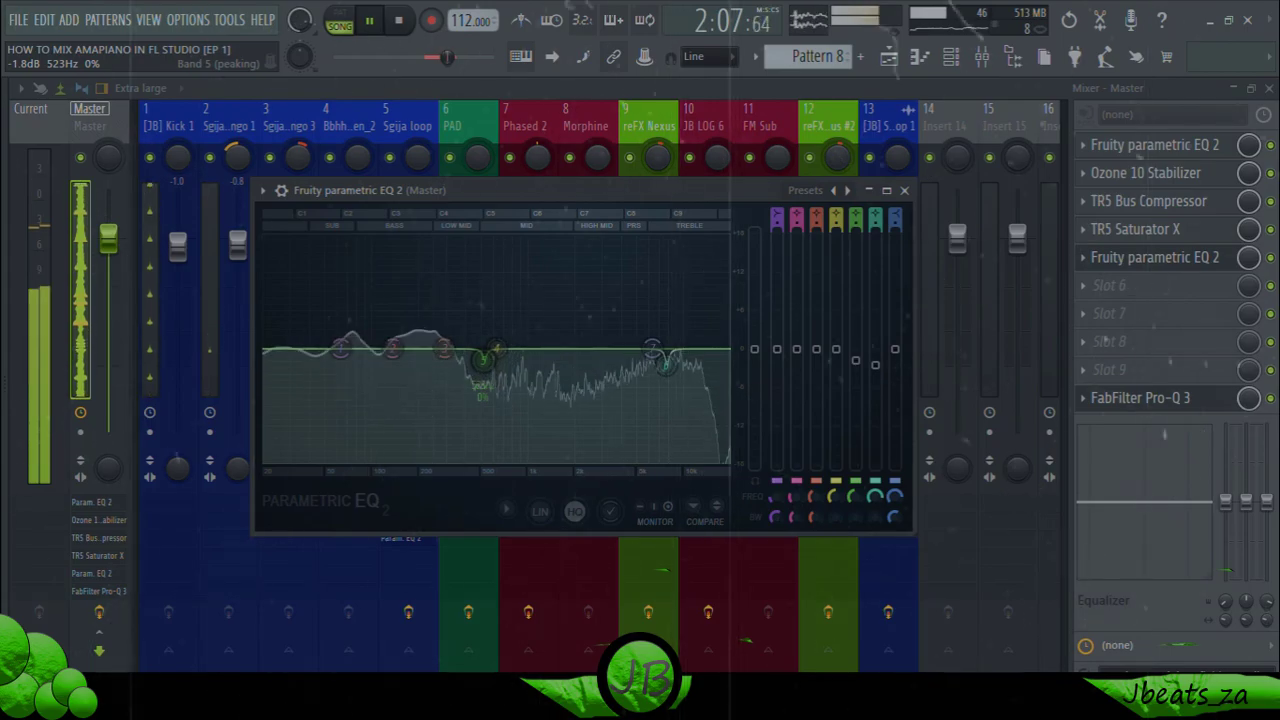
drag(720, 348, 669, 335)
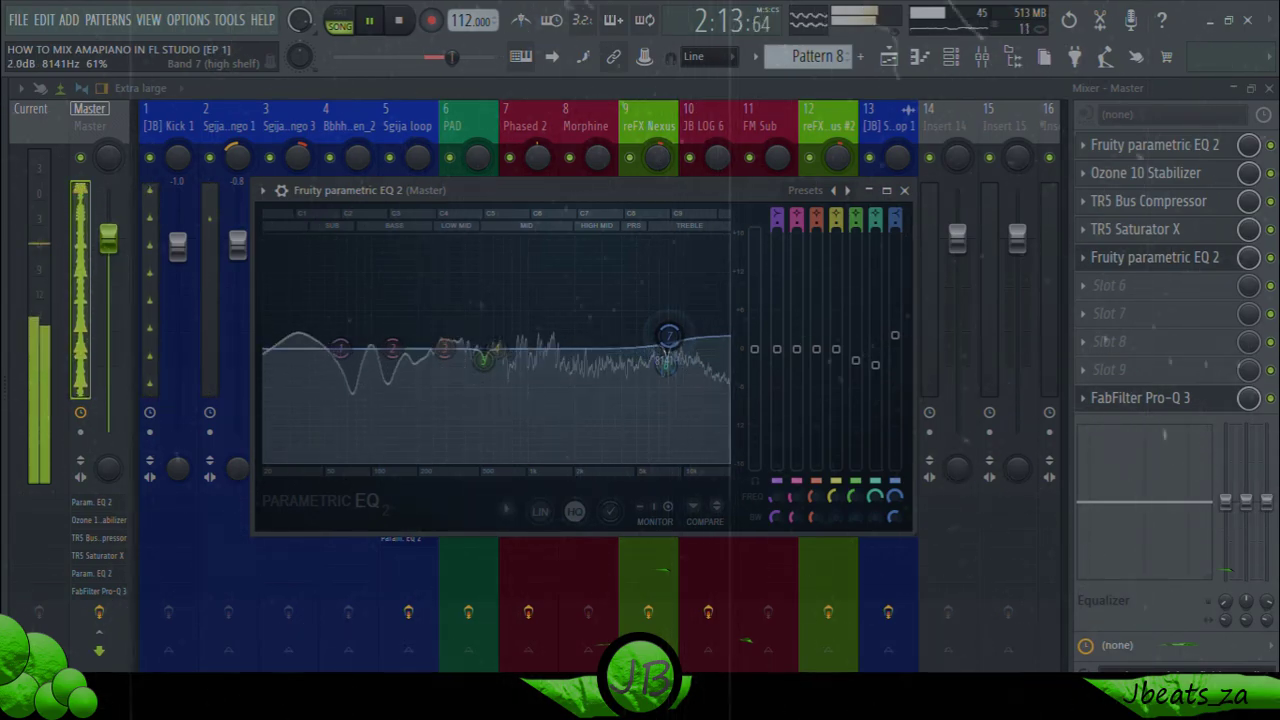
click(905, 190)
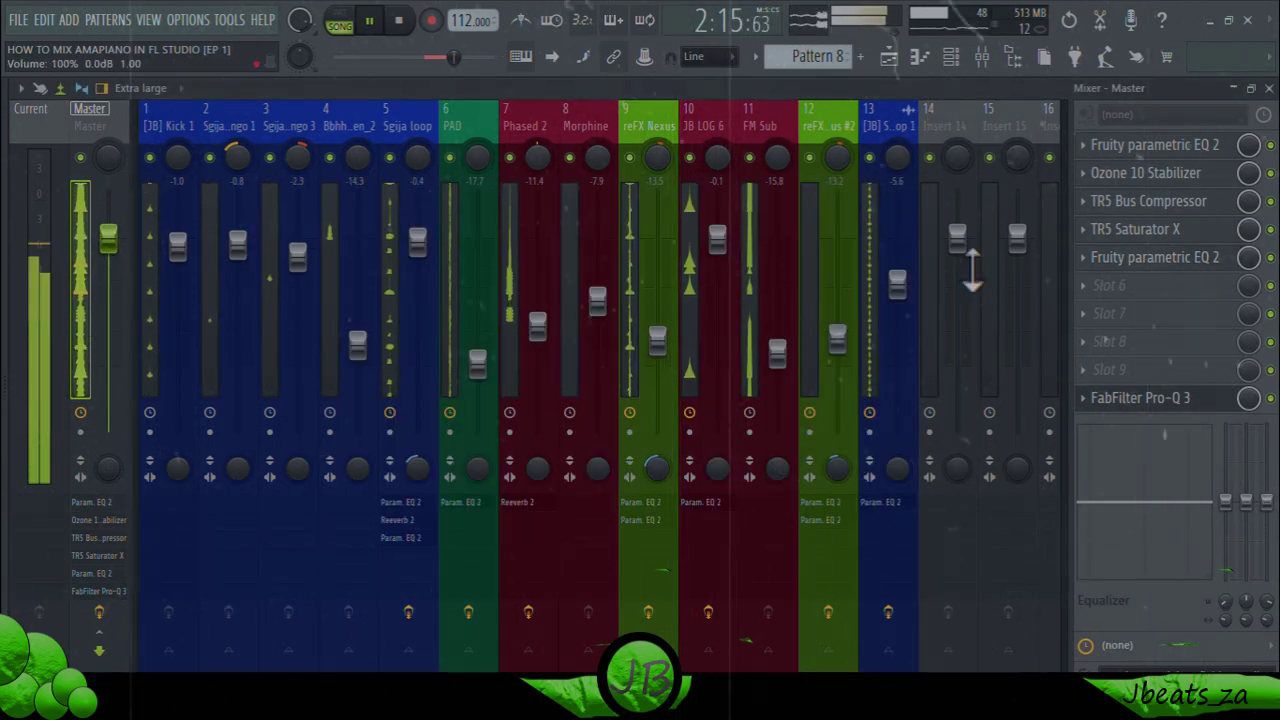
Step: Raise the audio device's buffer length to 4096 samples and close the settings
click(188, 20)
click(212, 74)
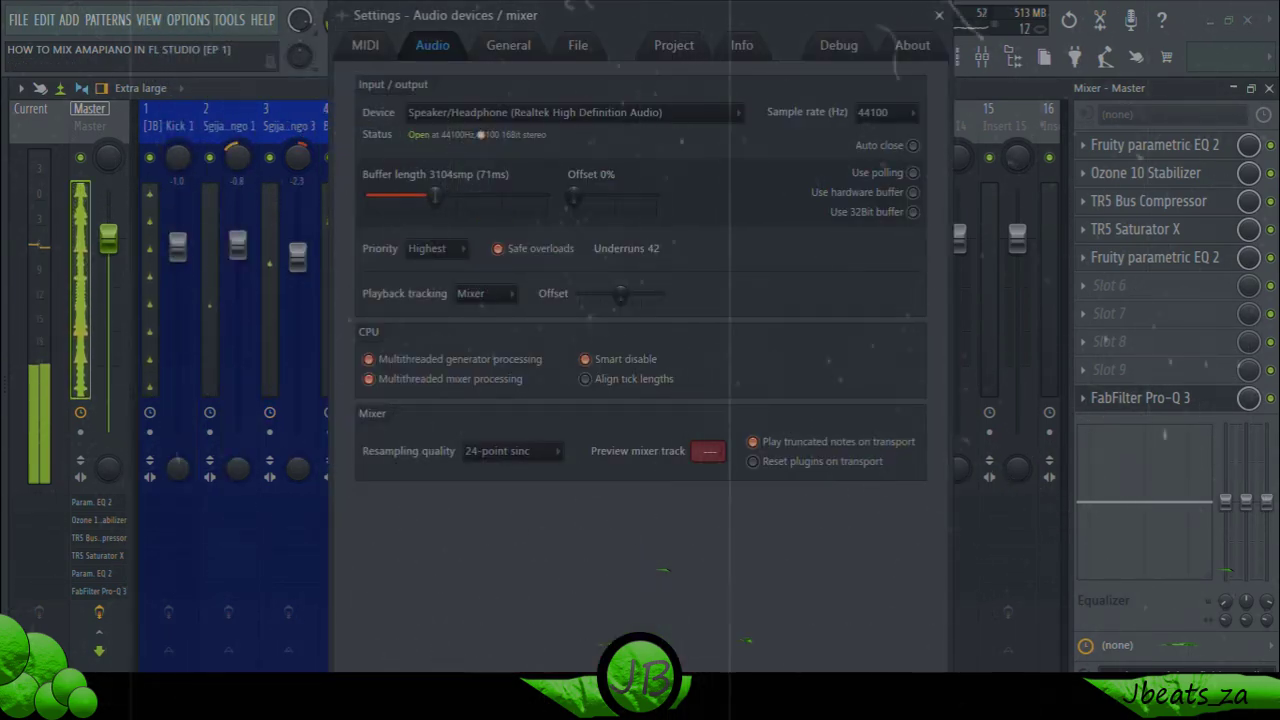
click(942, 18)
Step: Insert Fruity Soft Clipper in slot 6 of the Master track and place its window over the mixer's middle tracks
click(1175, 288)
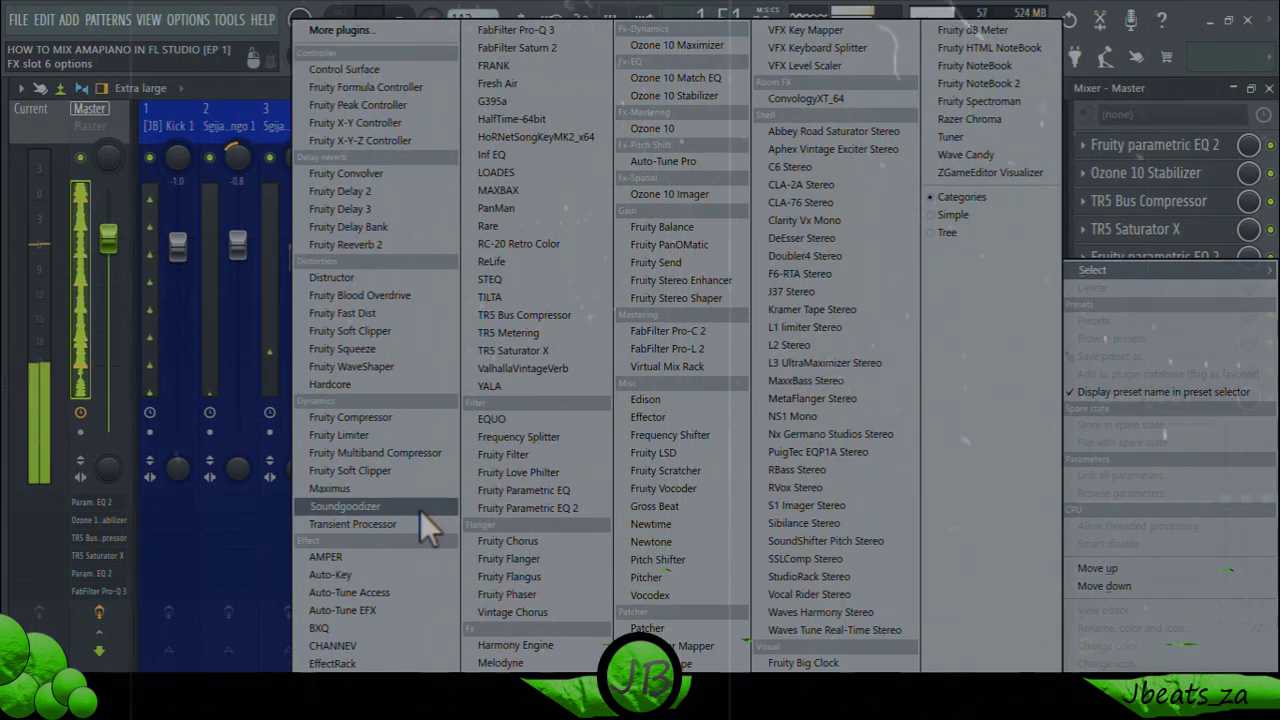
click(409, 471)
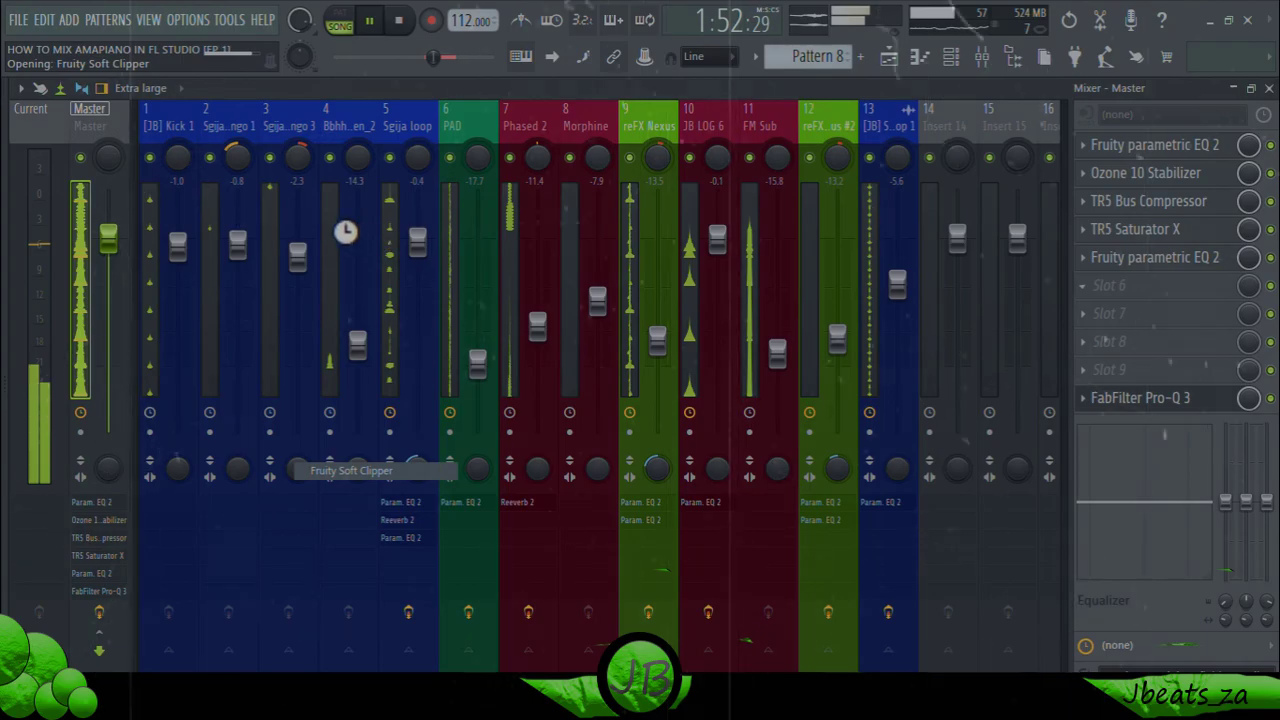
drag(329, 337, 628, 192)
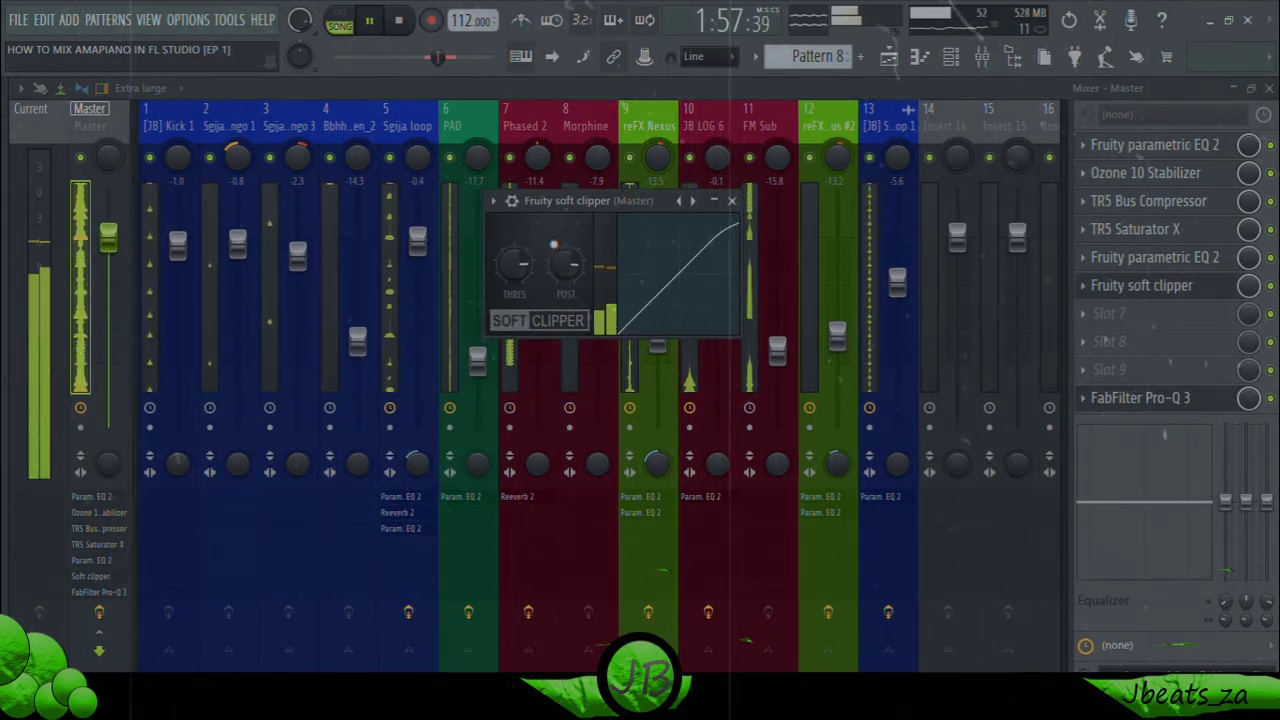
Step: Lower the Soft Clipper's post level slightly and its threshold to about the knob's midpoint, and close the plugin
drag(566, 265, 566, 268)
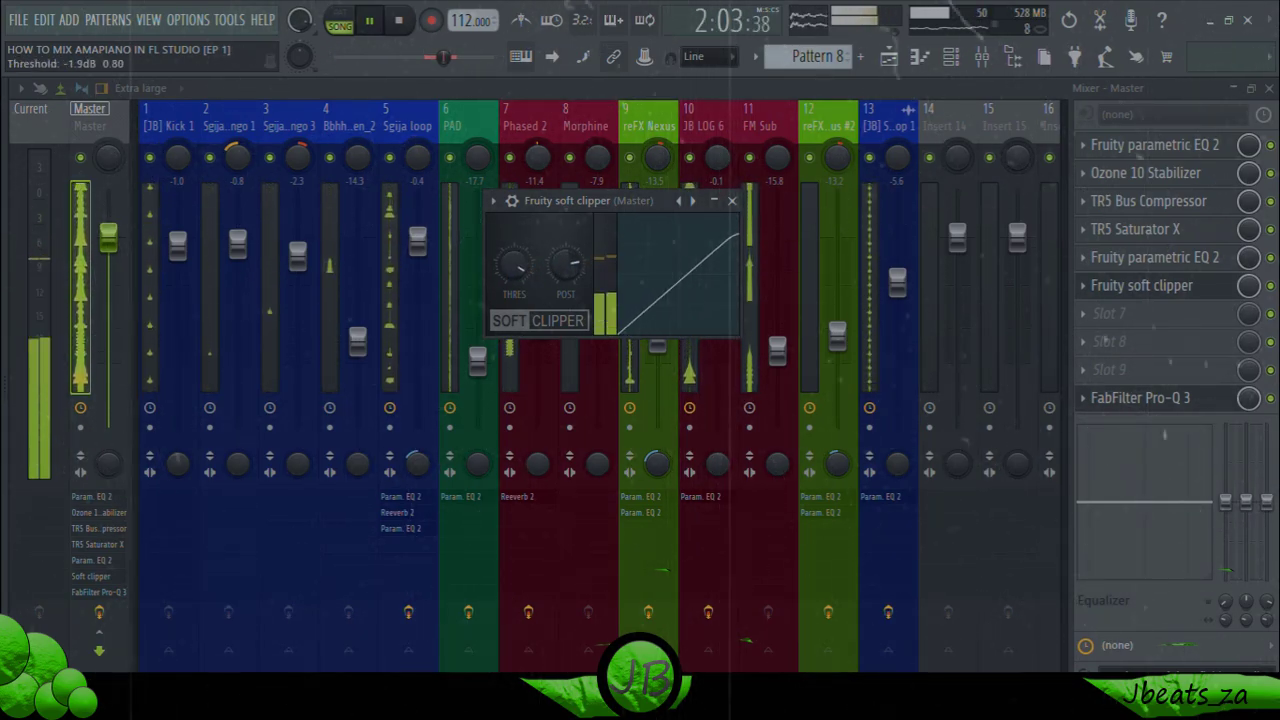
drag(513, 263, 513, 265)
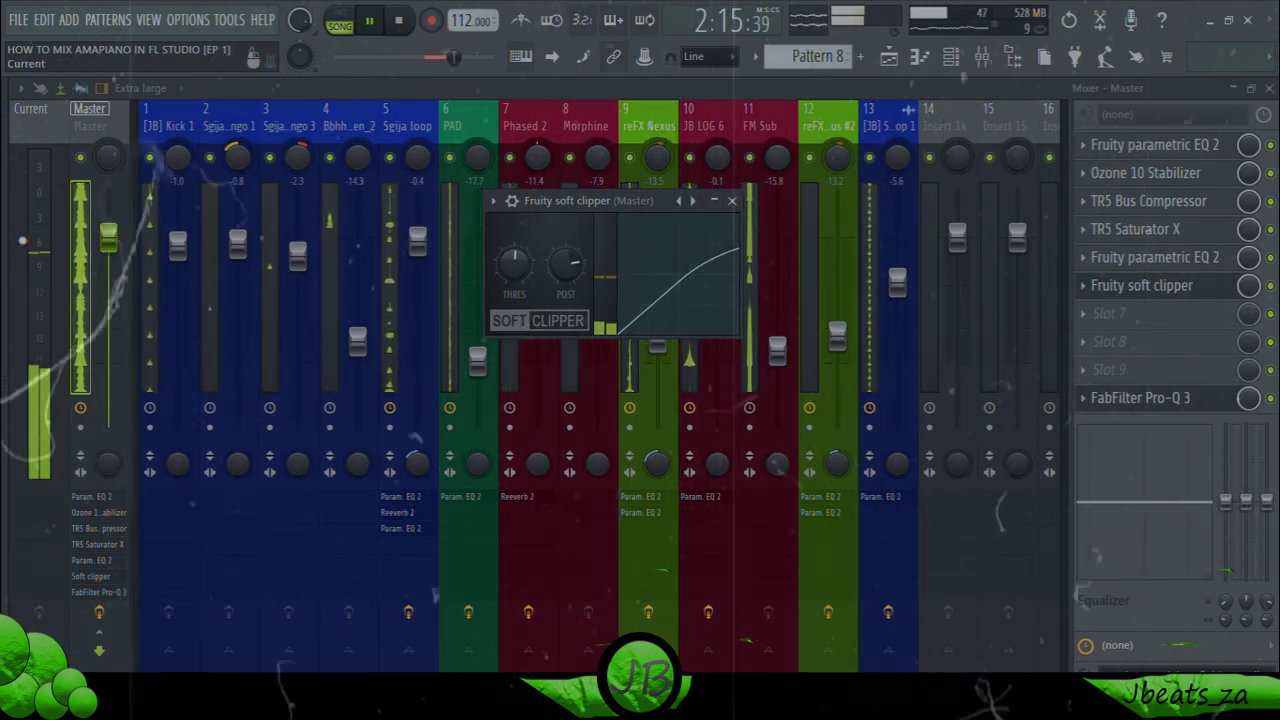
key(Escape)
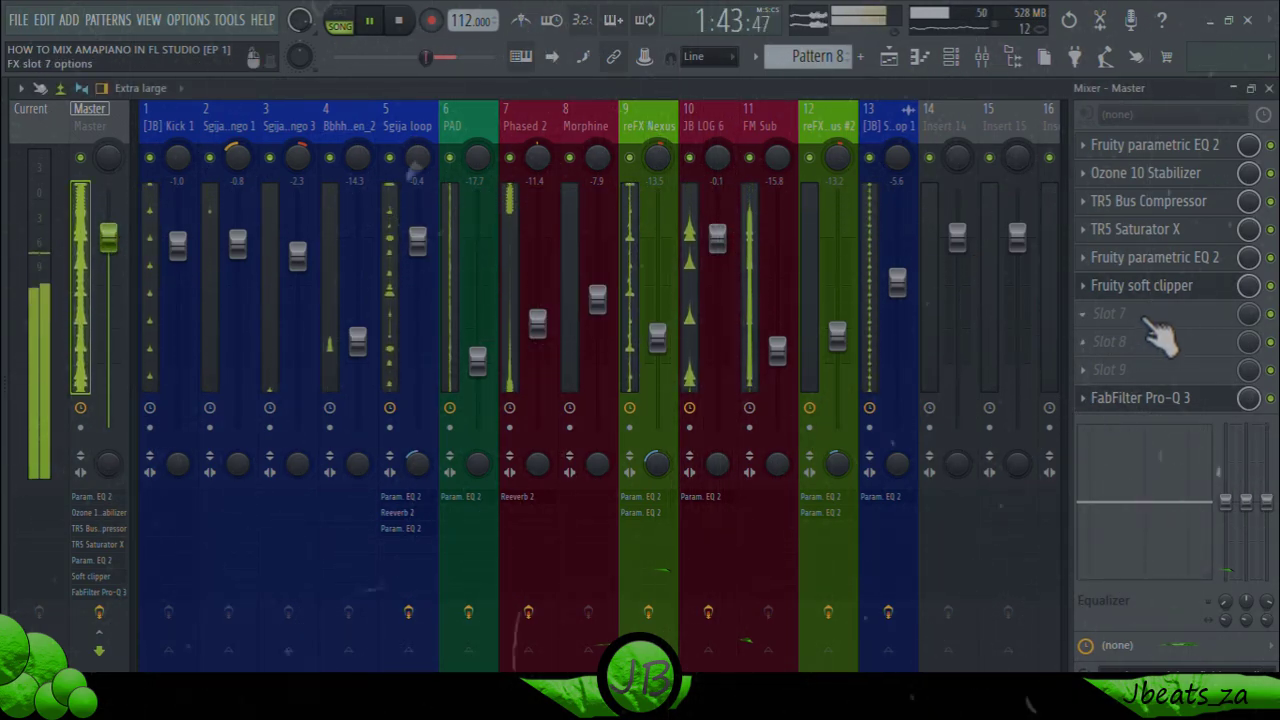
Step: Insert FabFilter Pro-L 2 in slot 7 of the Master track and reposition its window so it is fully in view
right_click(1140, 313)
mouse_move(1137, 274)
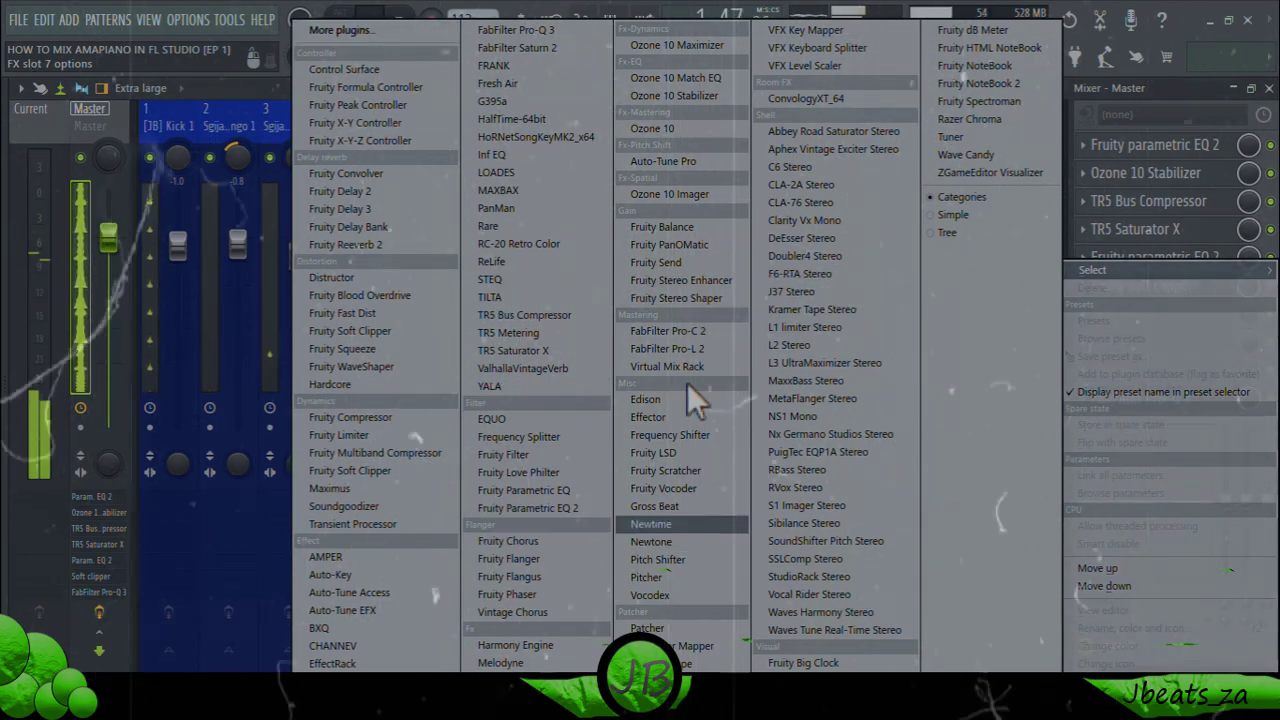
click(707, 351)
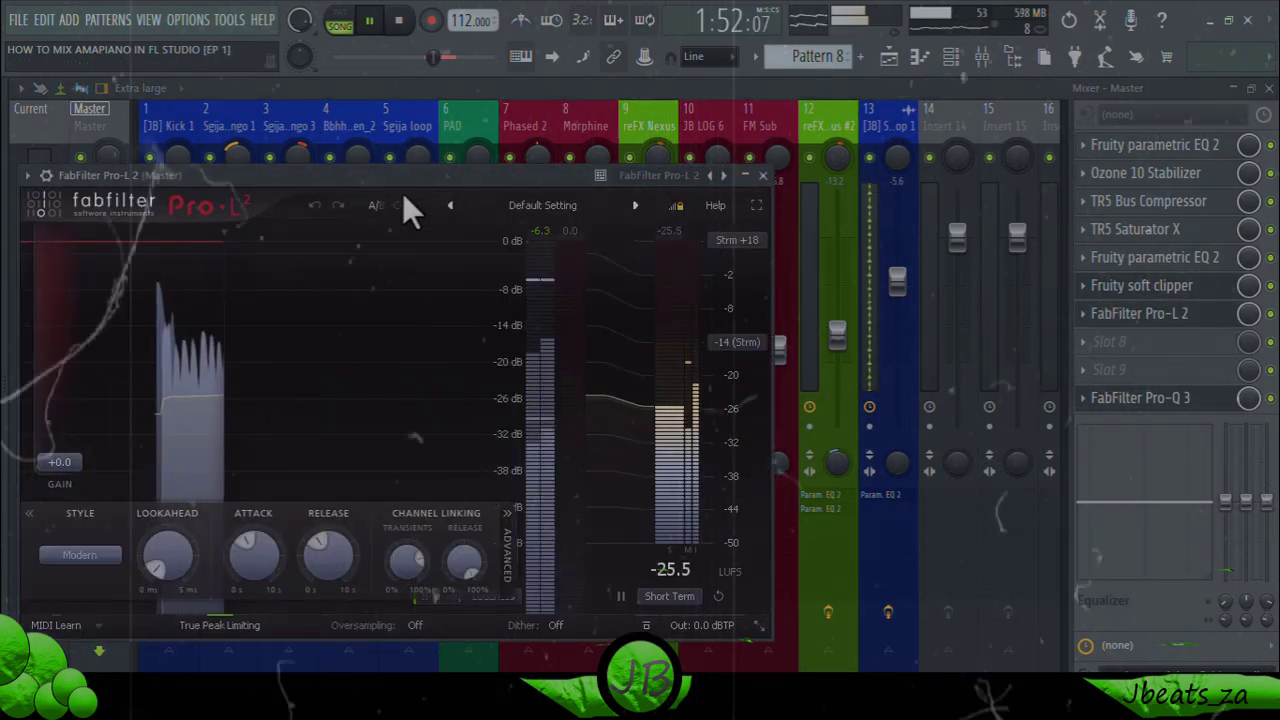
drag(400, 175, 630, 132)
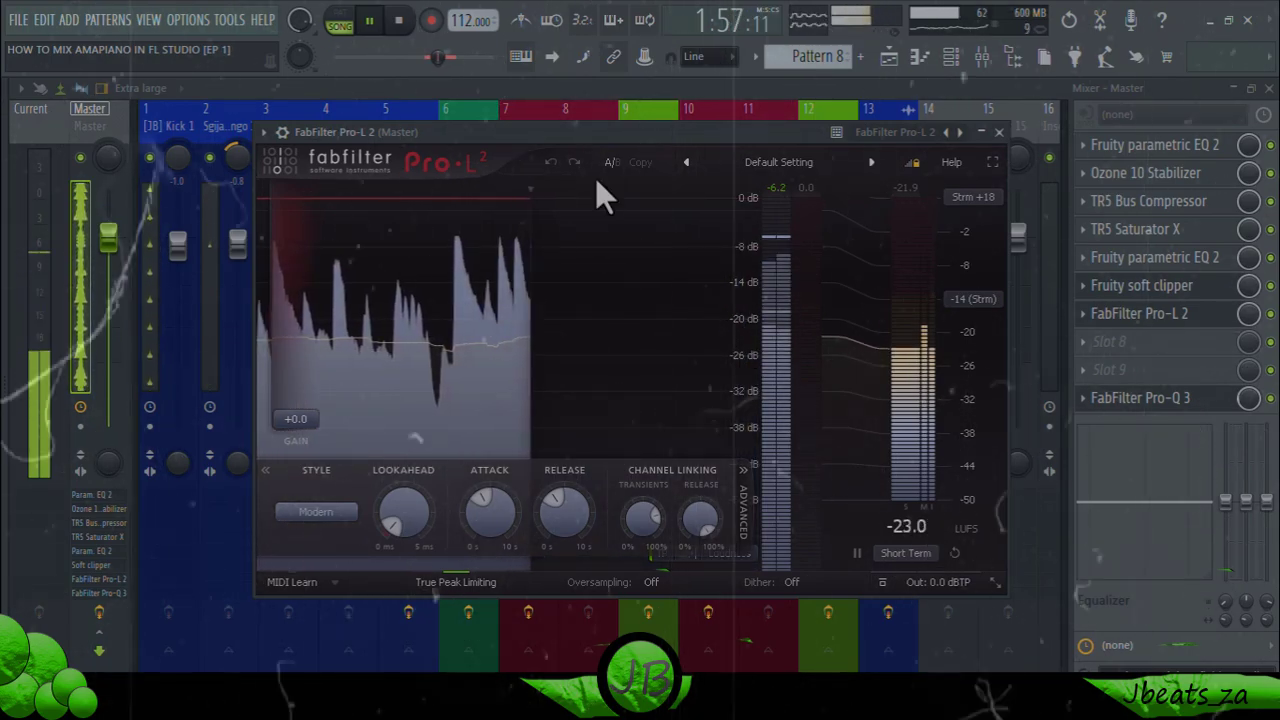
Step: Set the audio device's buffer length to 8192 samples and close the settings
click(205, 20)
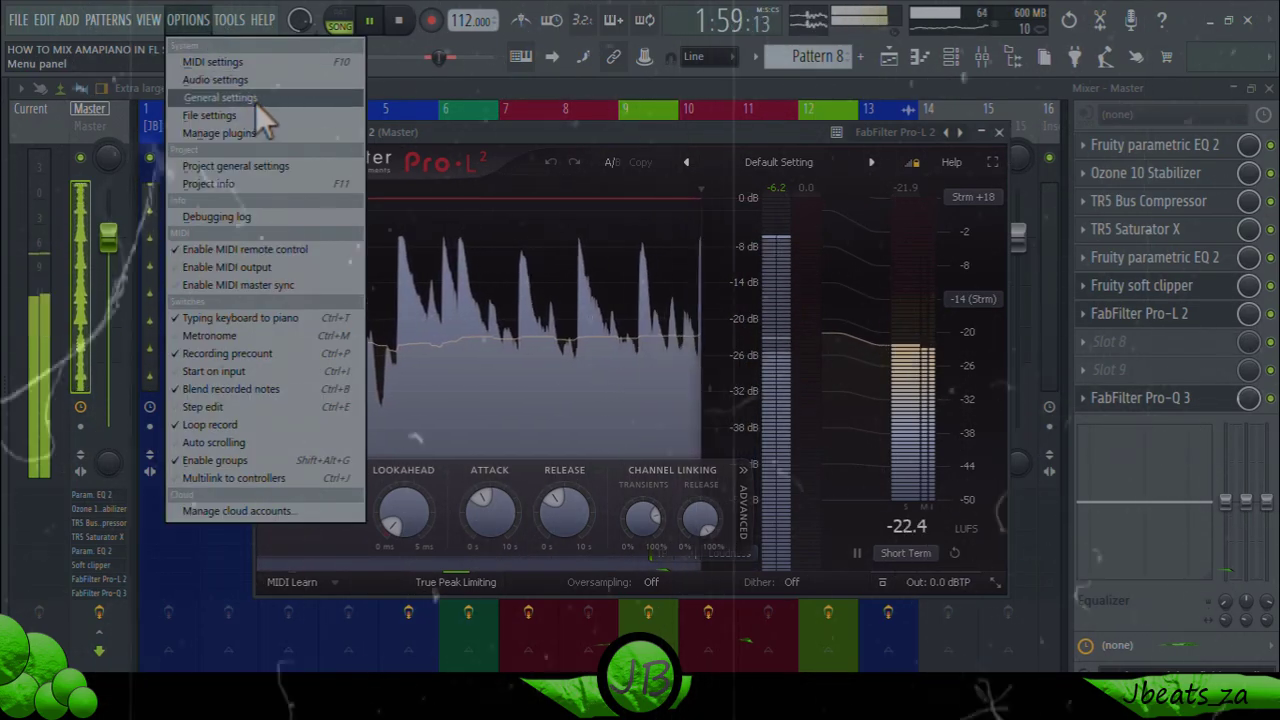
click(251, 117)
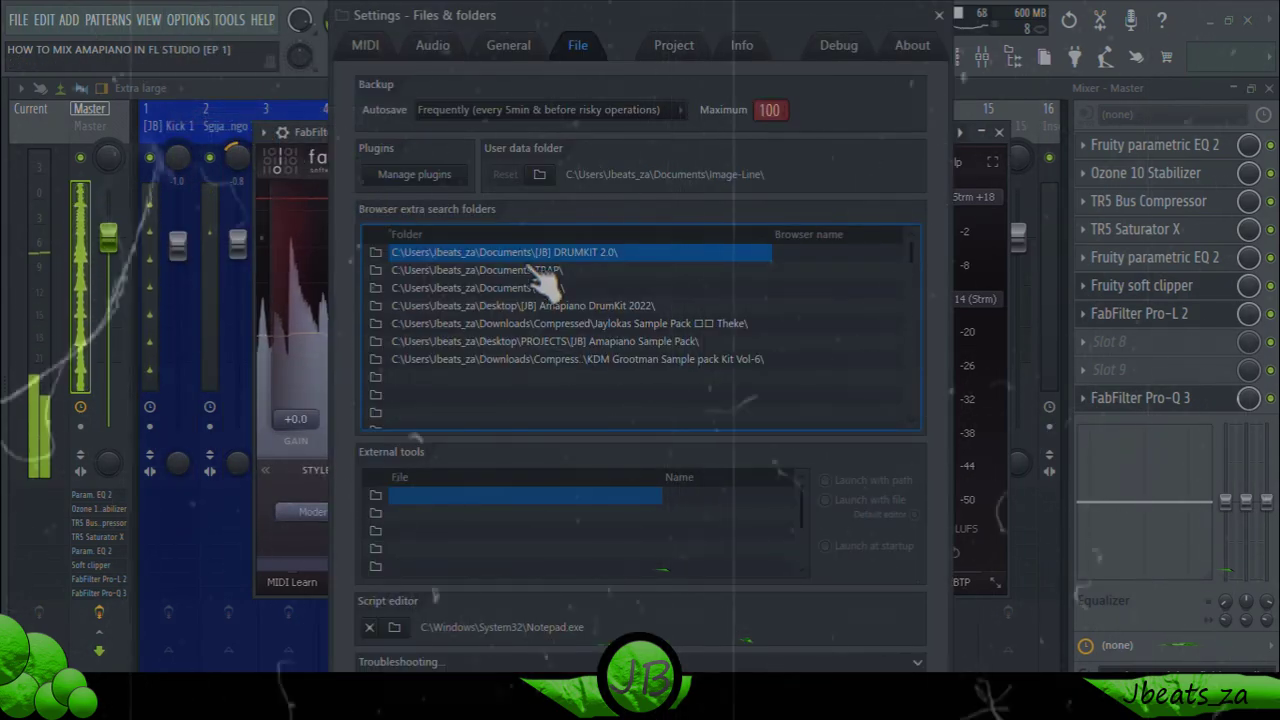
click(508, 45)
click(432, 45)
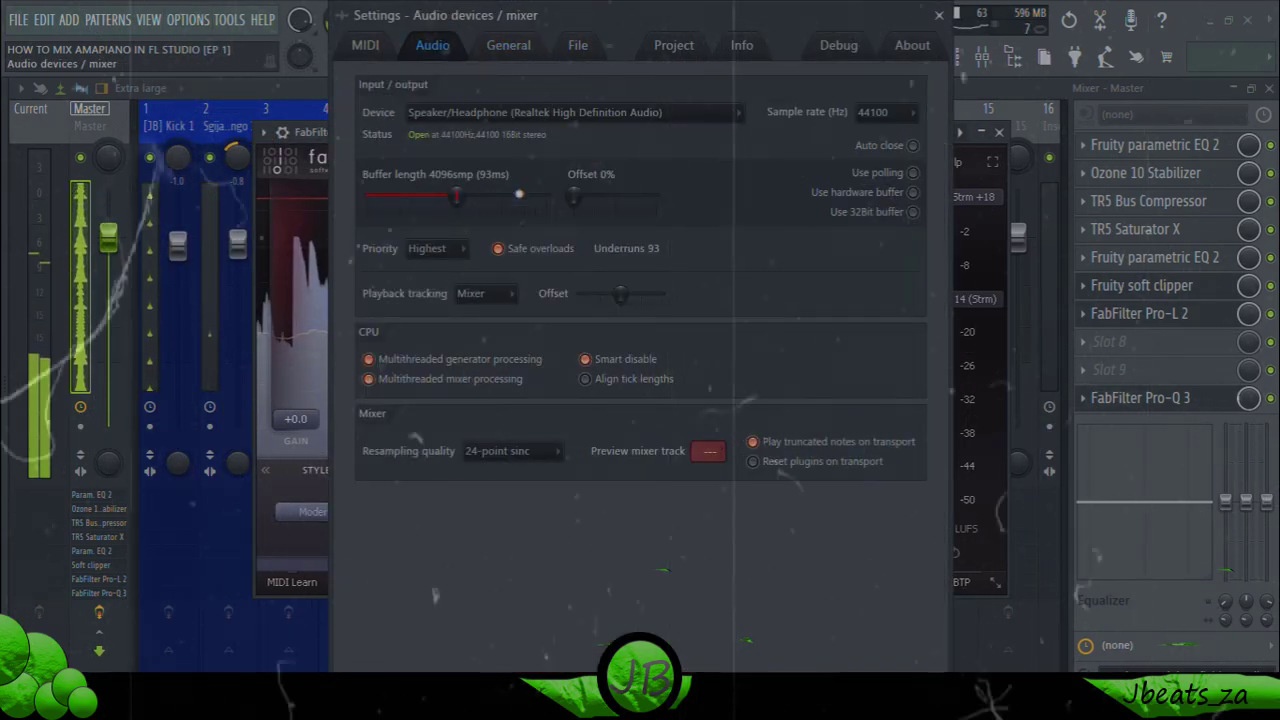
drag(468, 202, 546, 196)
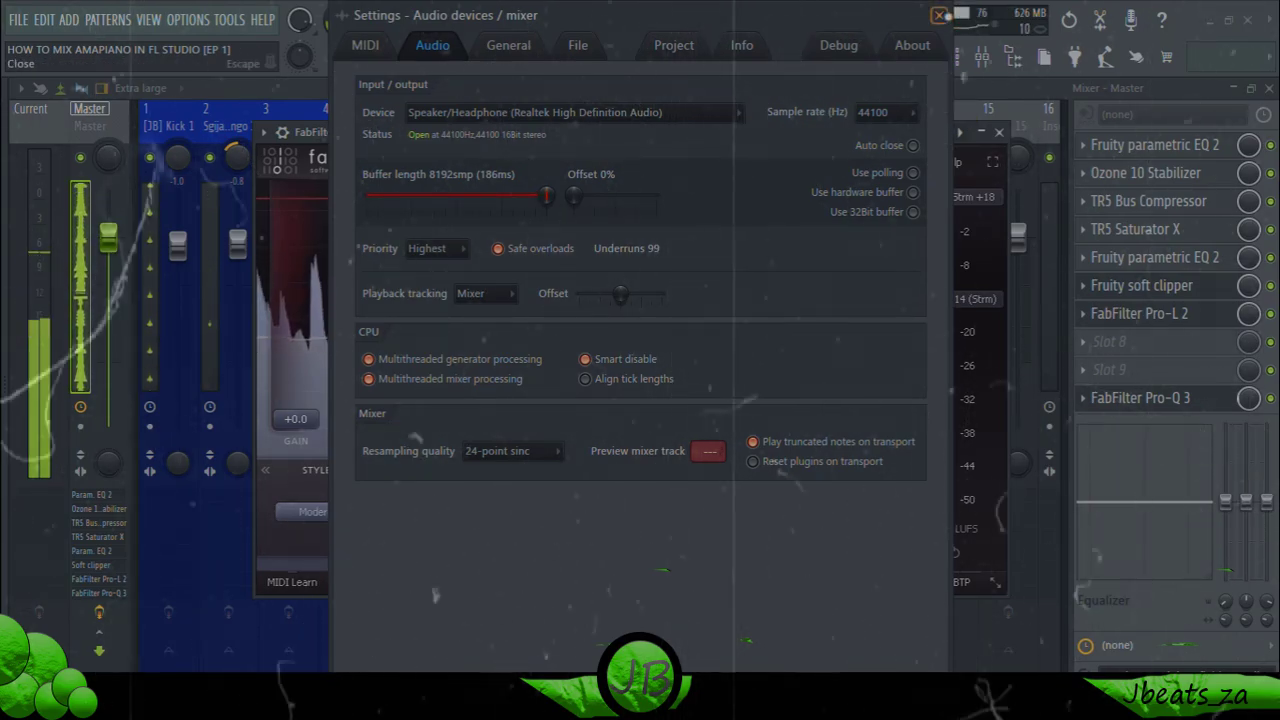
click(940, 15)
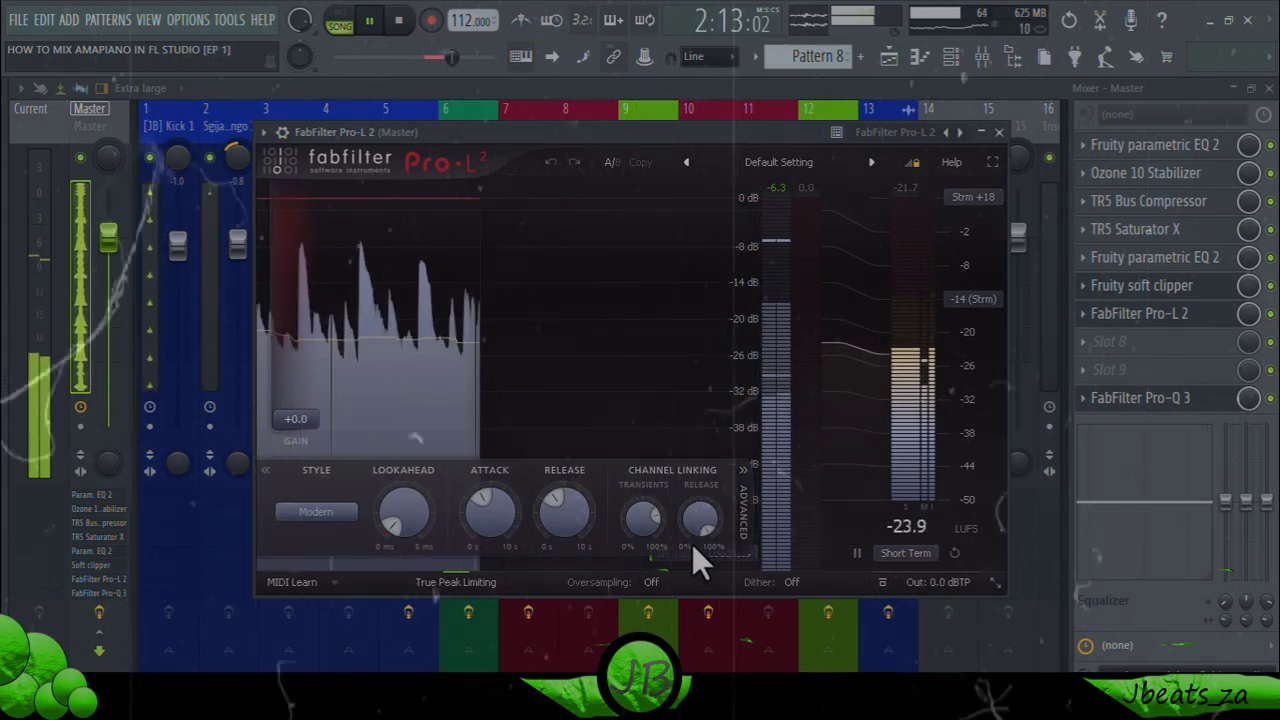
Step: Set Pro-L 2's release and both channel linking amounts to their minimum and choose the Punchy limiting style
drag(697, 560, 700, 598)
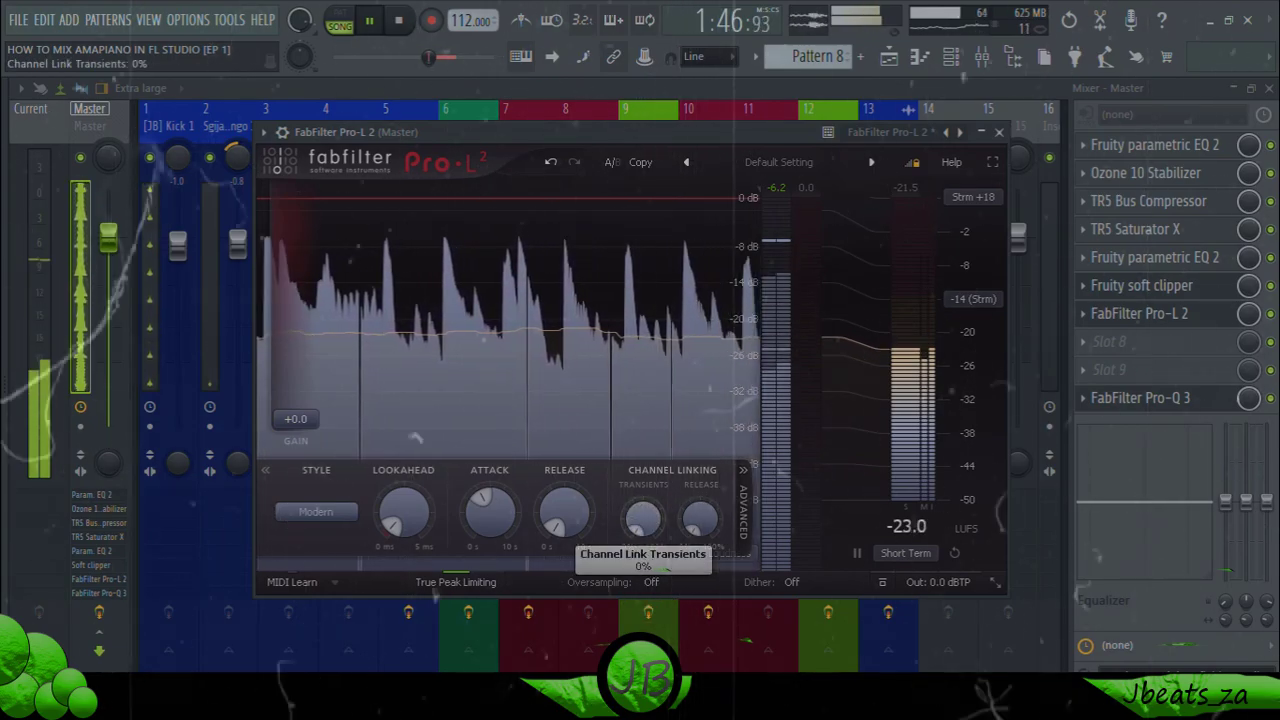
click(315, 508)
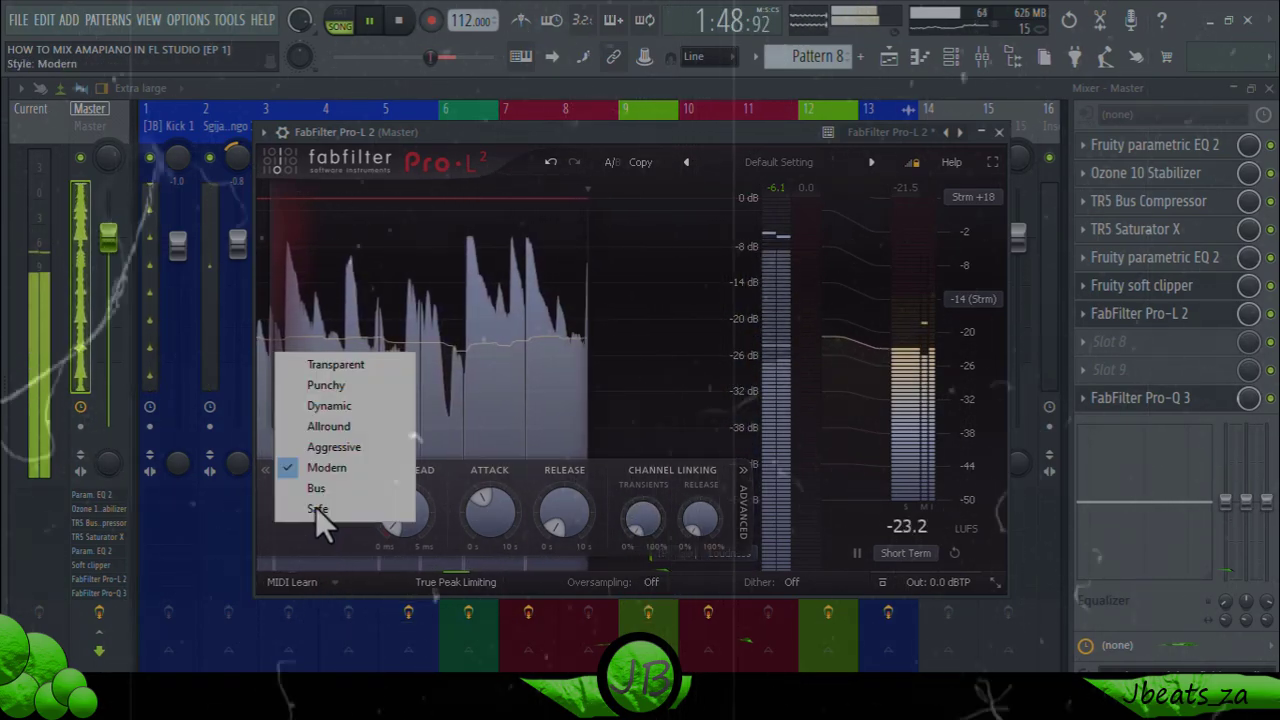
click(343, 384)
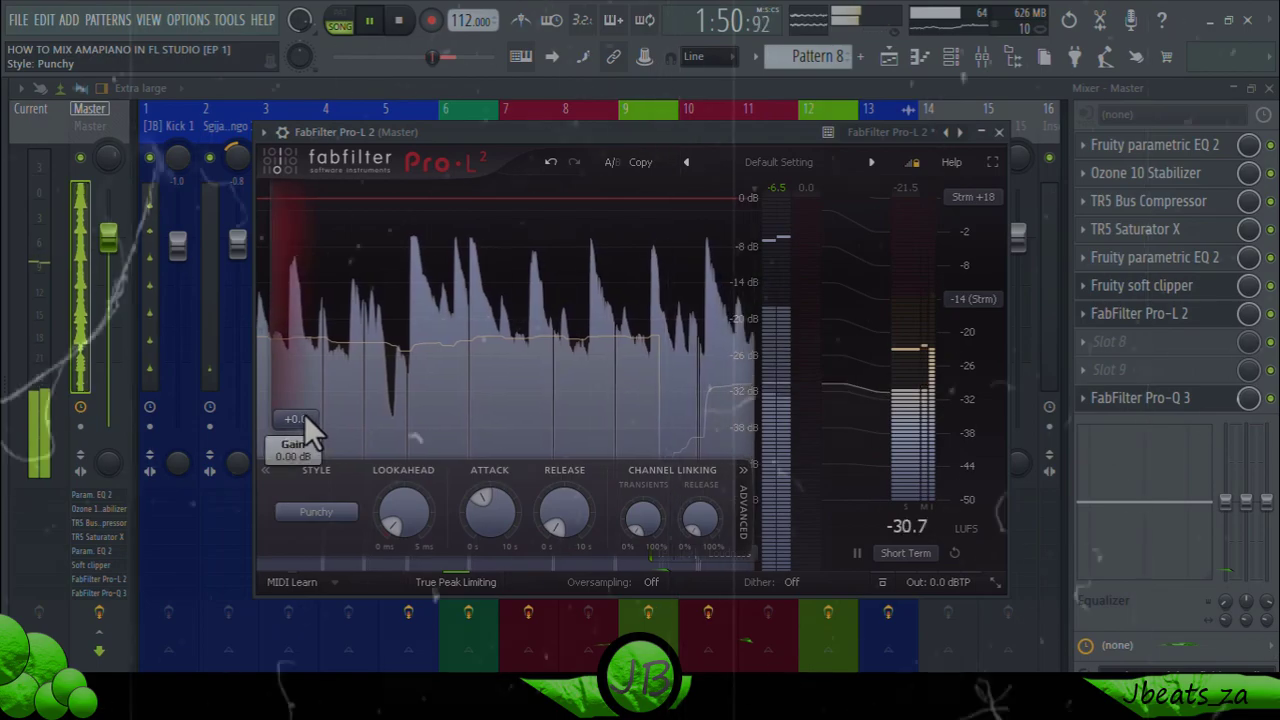
Step: Raise Pro-L 2's gain to about 8.5 dB, with Unity Gain switched on for the final adjustment
drag(304, 414, 306, 360)
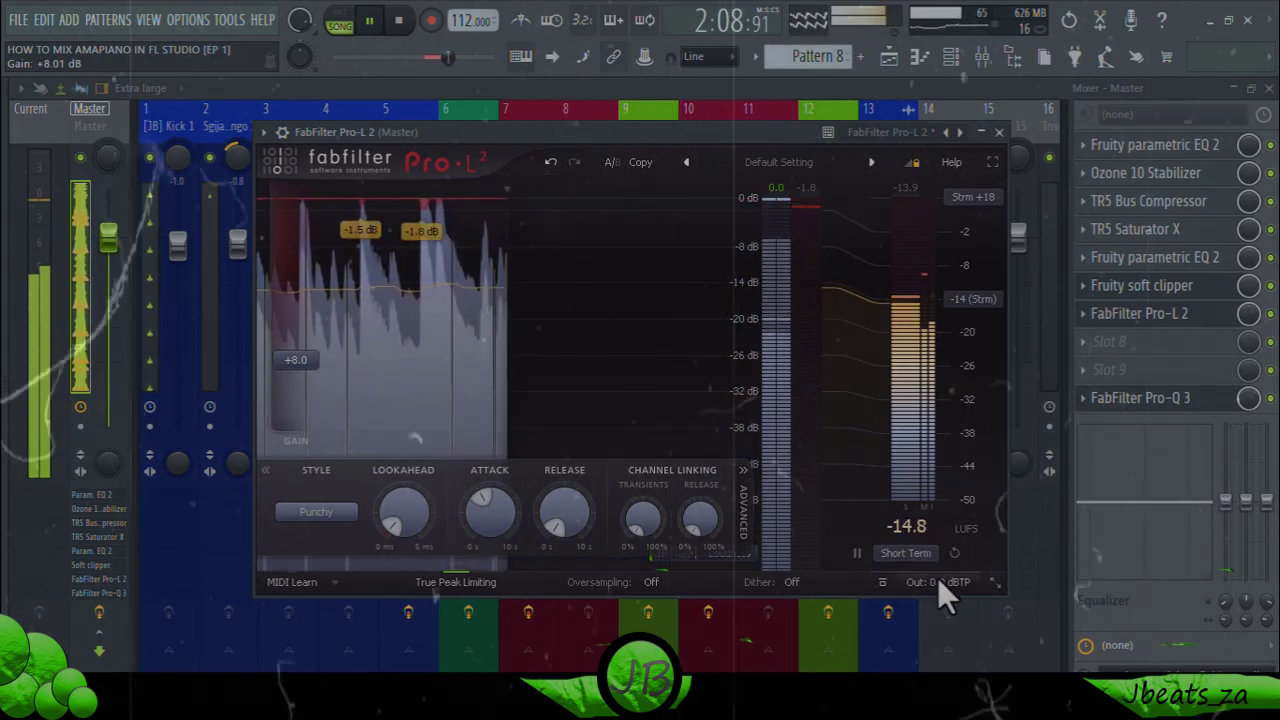
mouse_move(943, 585)
click(949, 561)
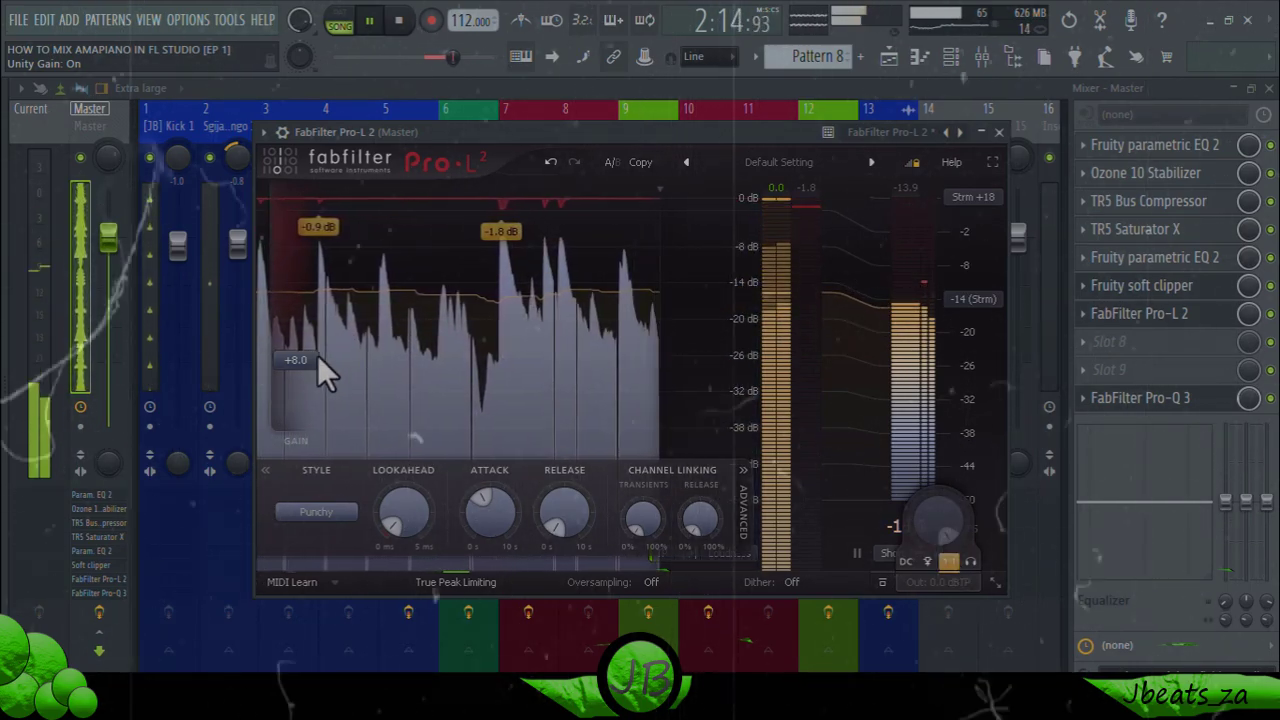
drag(307, 364, 308, 359)
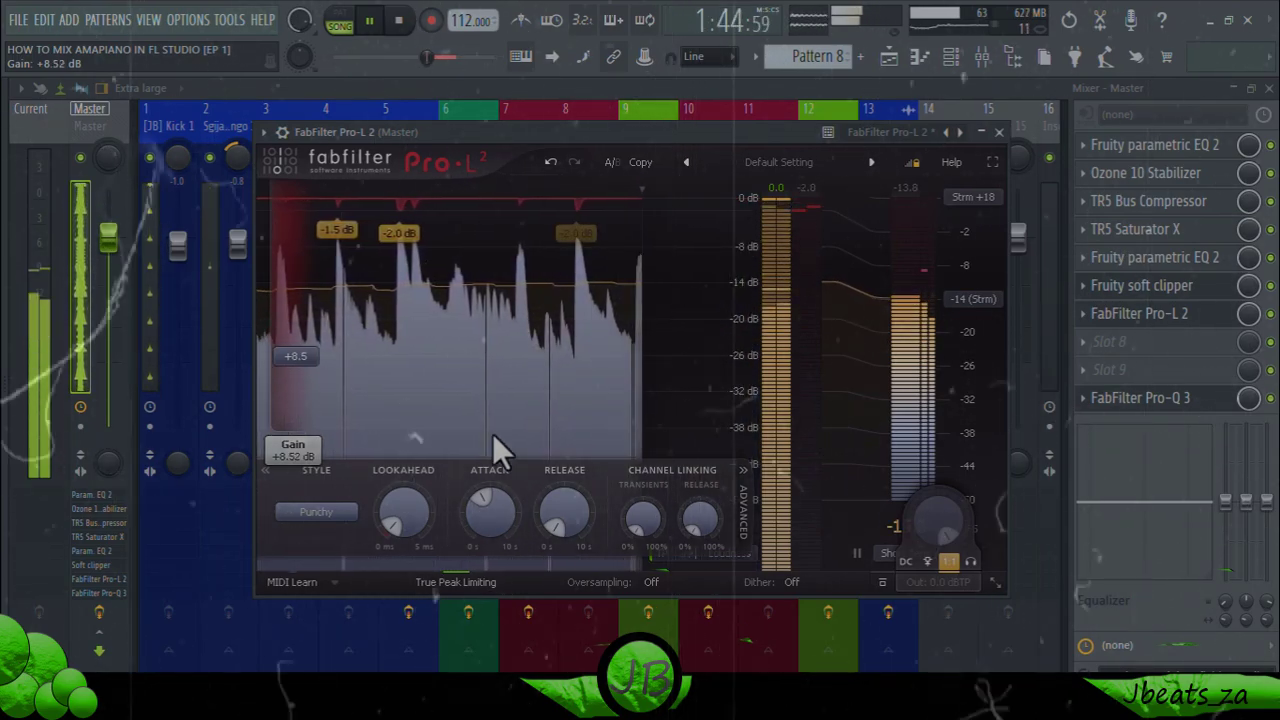
Step: Turn off Pro-L 2's Unity Gain and briefly audition only the limiting
click(951, 561)
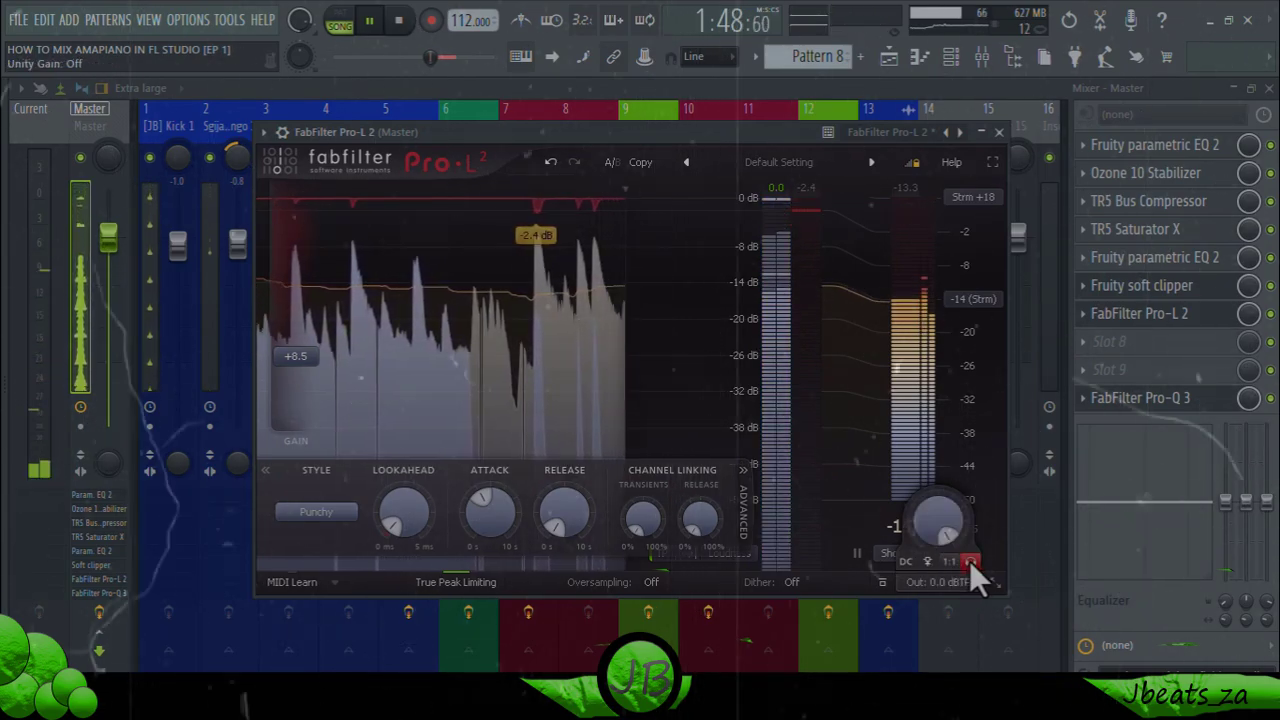
click(969, 560)
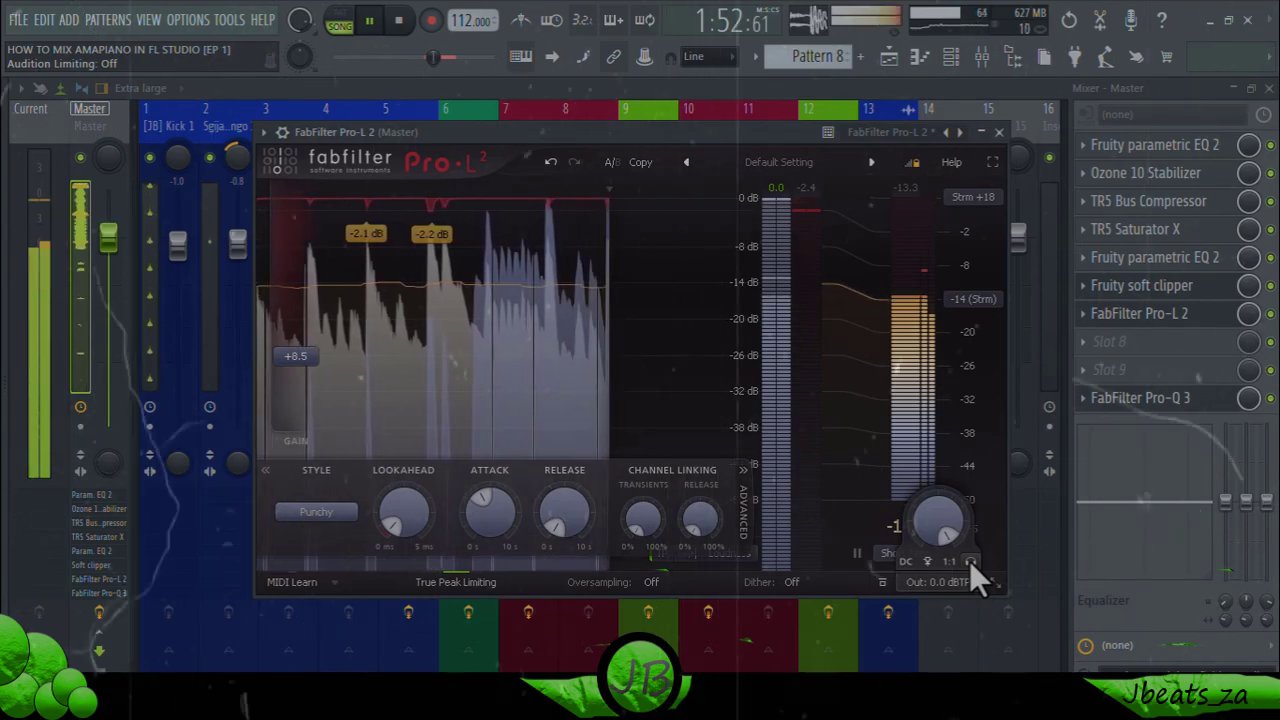
Step: Clear the playlist's time selection, restart playback from bar 1 and return to the mixer
click(889, 58)
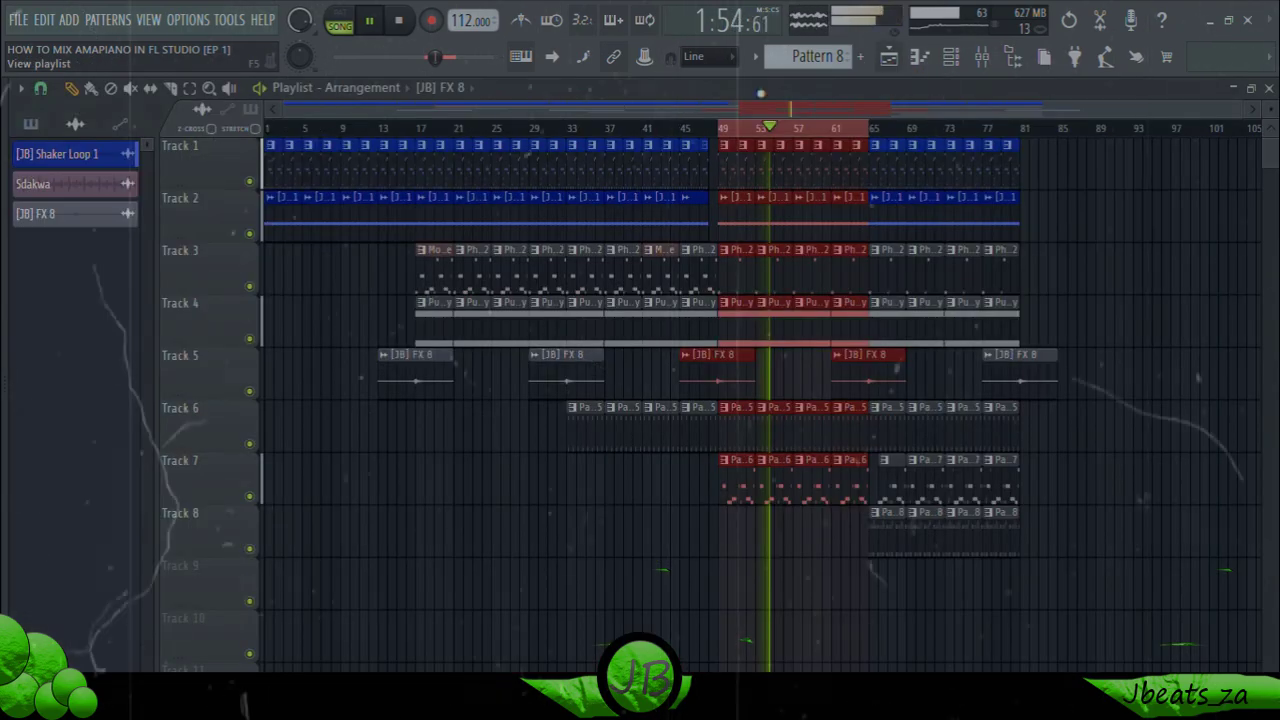
click(270, 130)
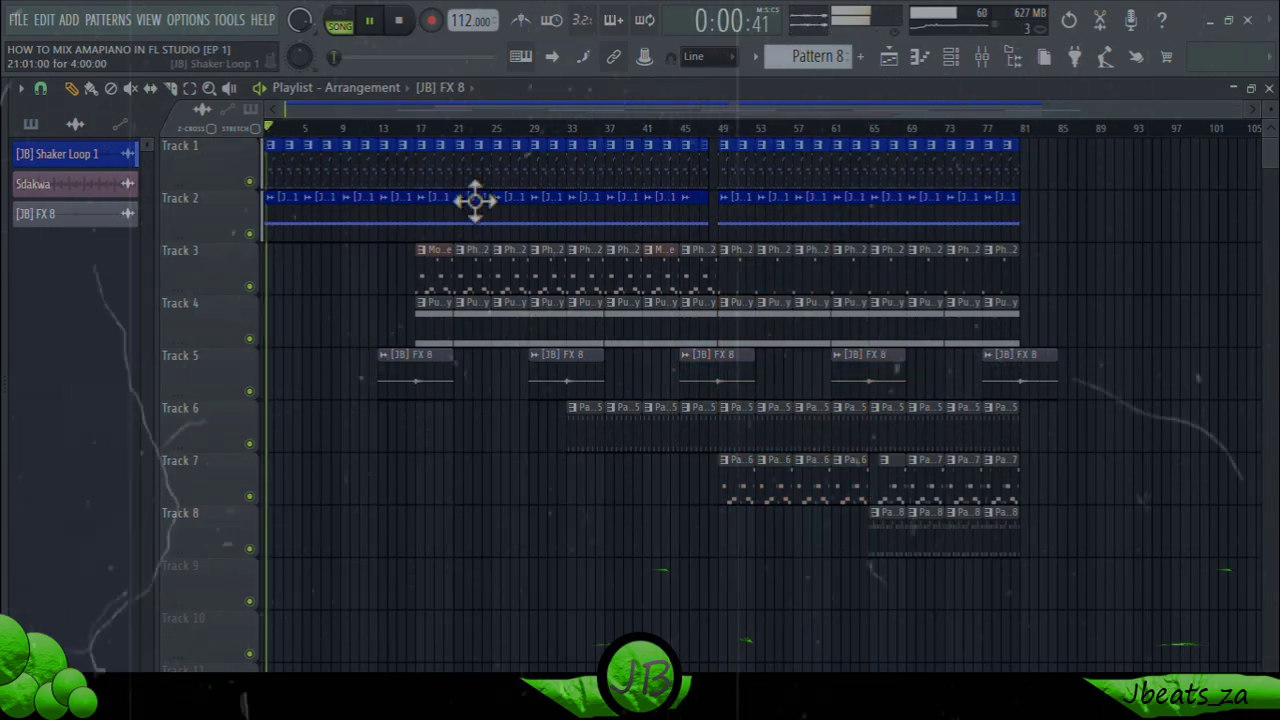
click(982, 57)
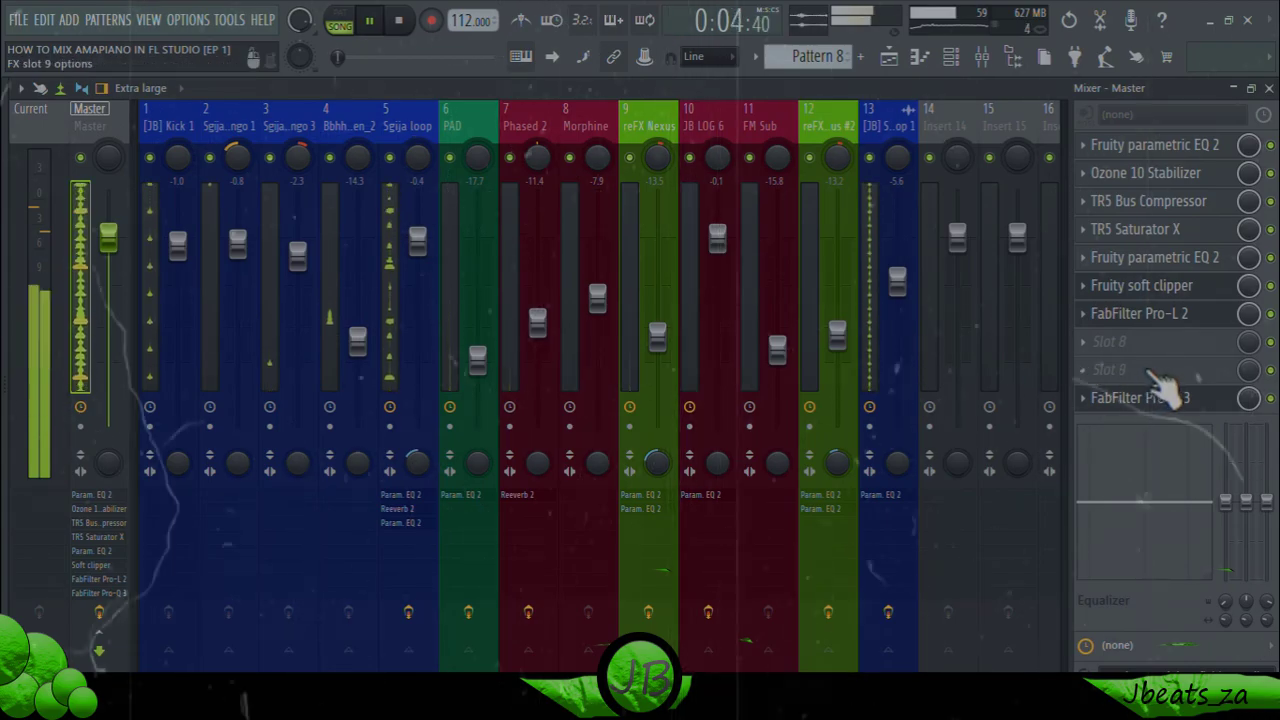
Step: Load TR5 Metering into slot 8 of the master track's effect chain
right_click(1110, 341)
mouse_move(1154, 278)
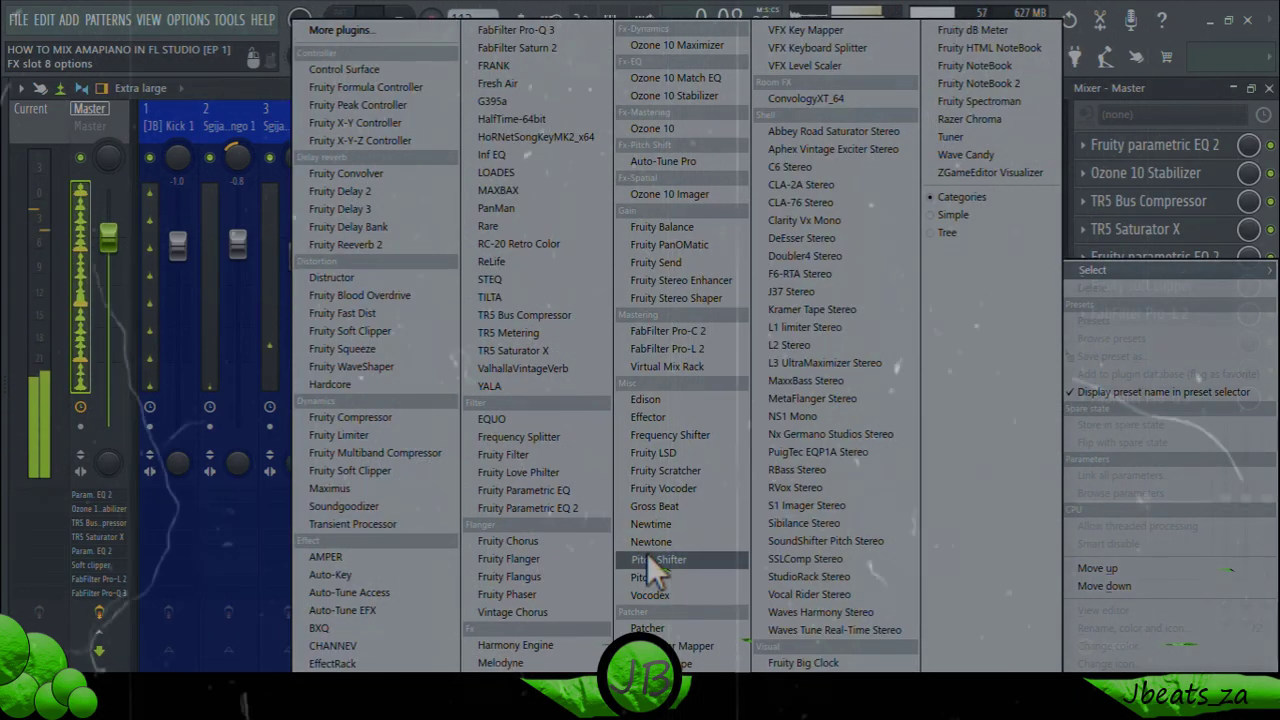
click(523, 336)
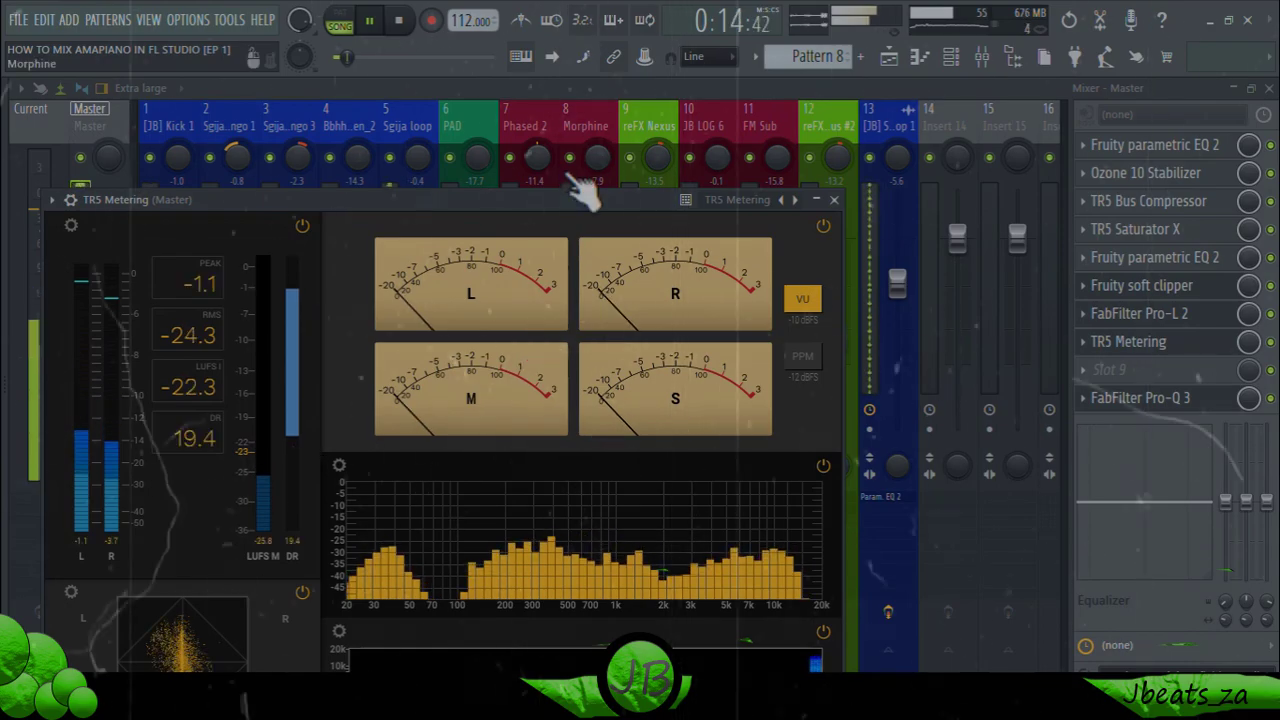
Step: Detach the TR5 Metering window and move it up so its meters and spectrogram fit on screen
drag(586, 199, 736, 89)
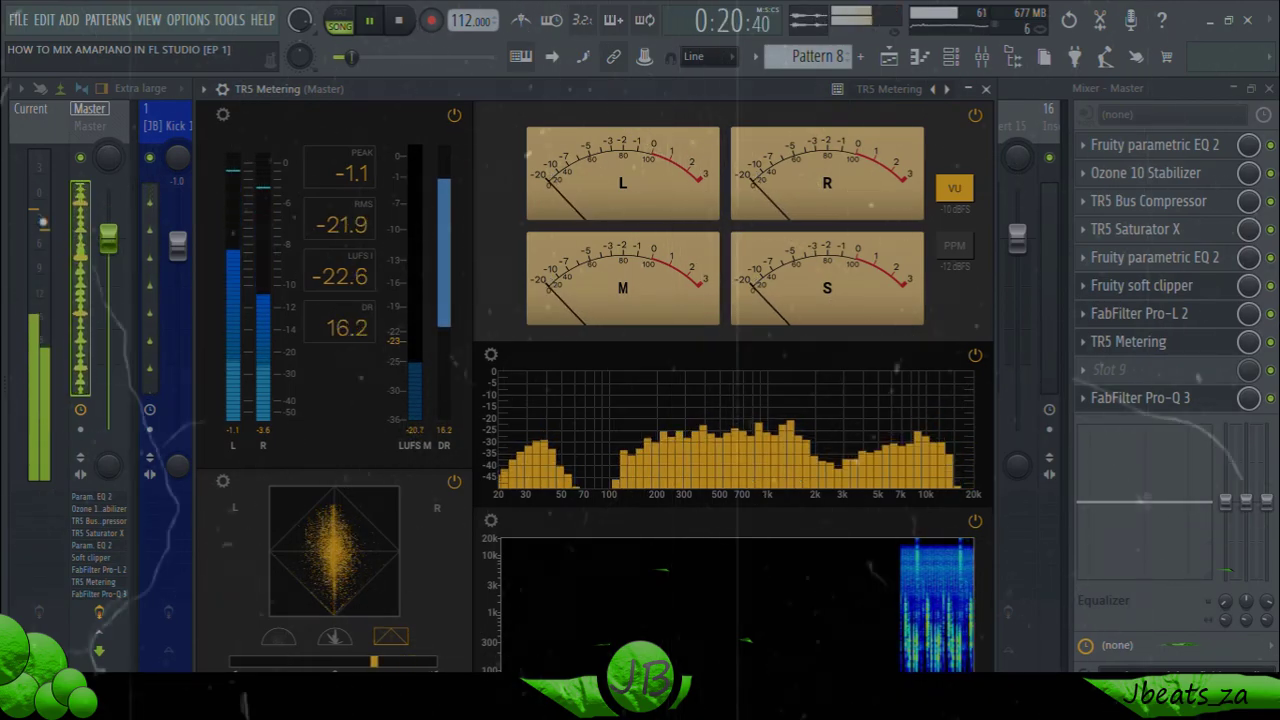
click(203, 89)
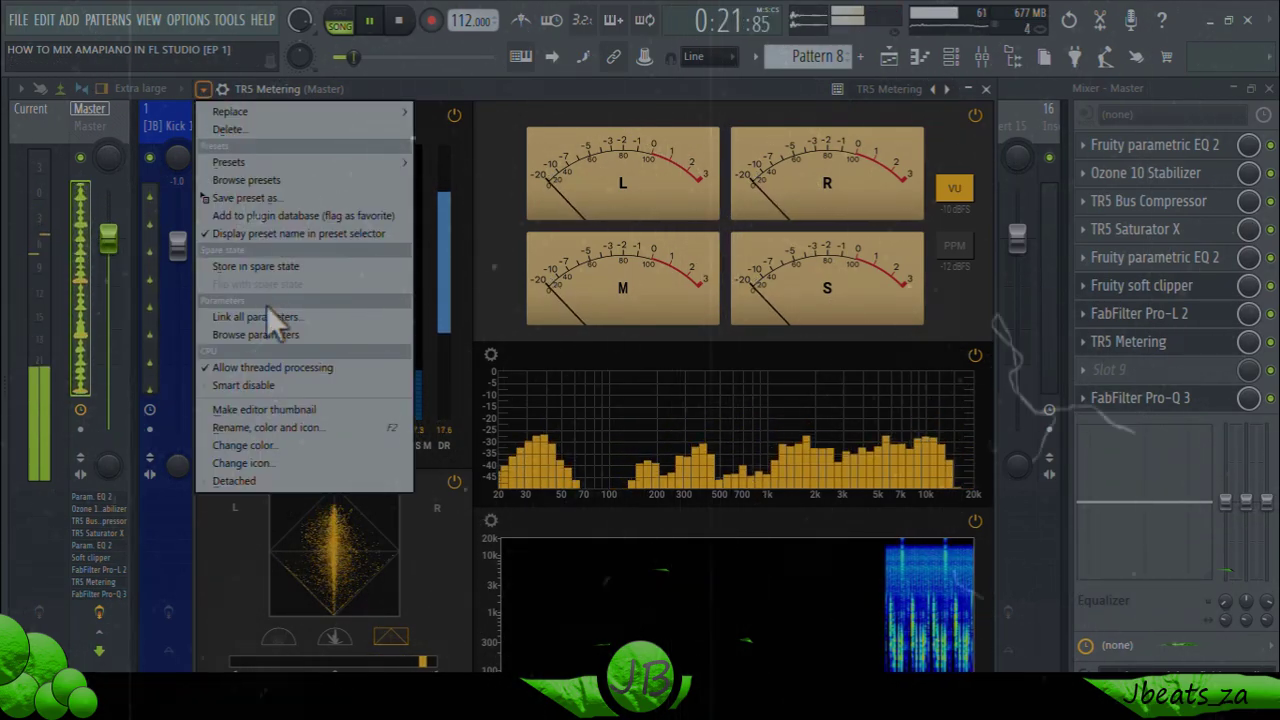
click(292, 474)
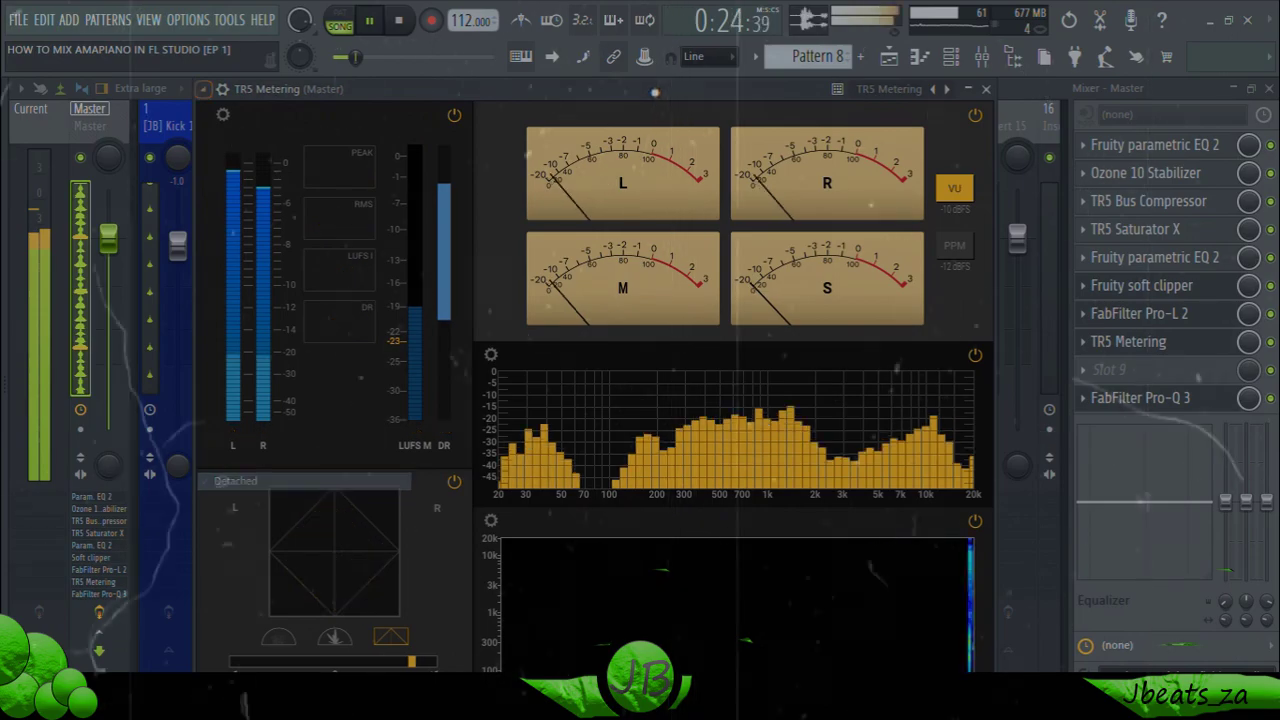
drag(658, 89, 717, 29)
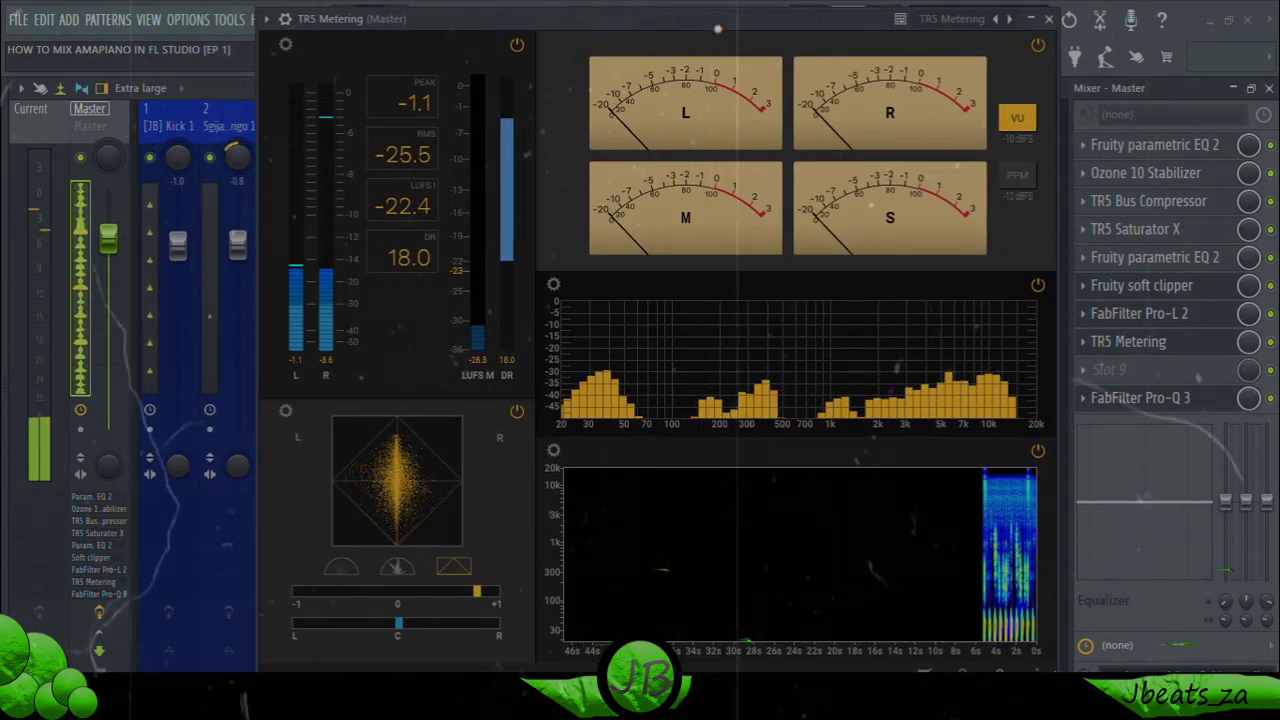
drag(717, 29, 718, 23)
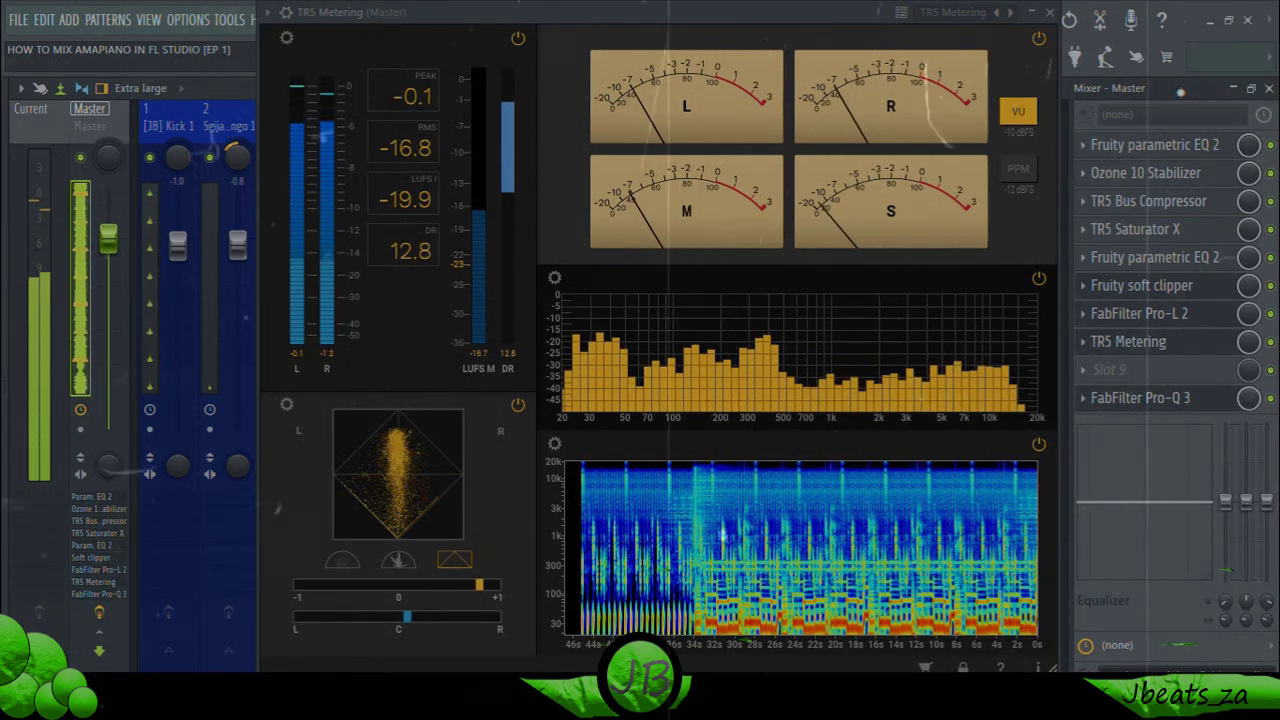
Step: Lower the reFX Nexus track on insert 9 to -14.8 dB and check the mix in TR5 Metering
click(1030, 13)
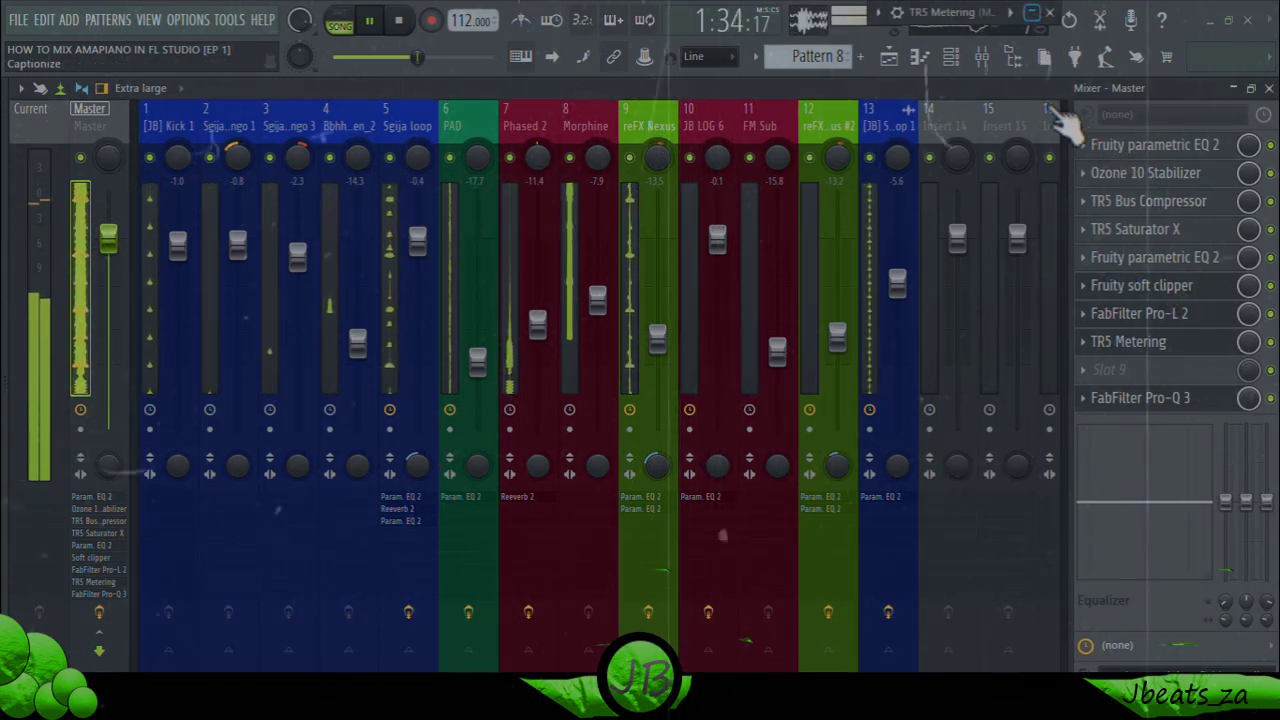
click(1035, 15)
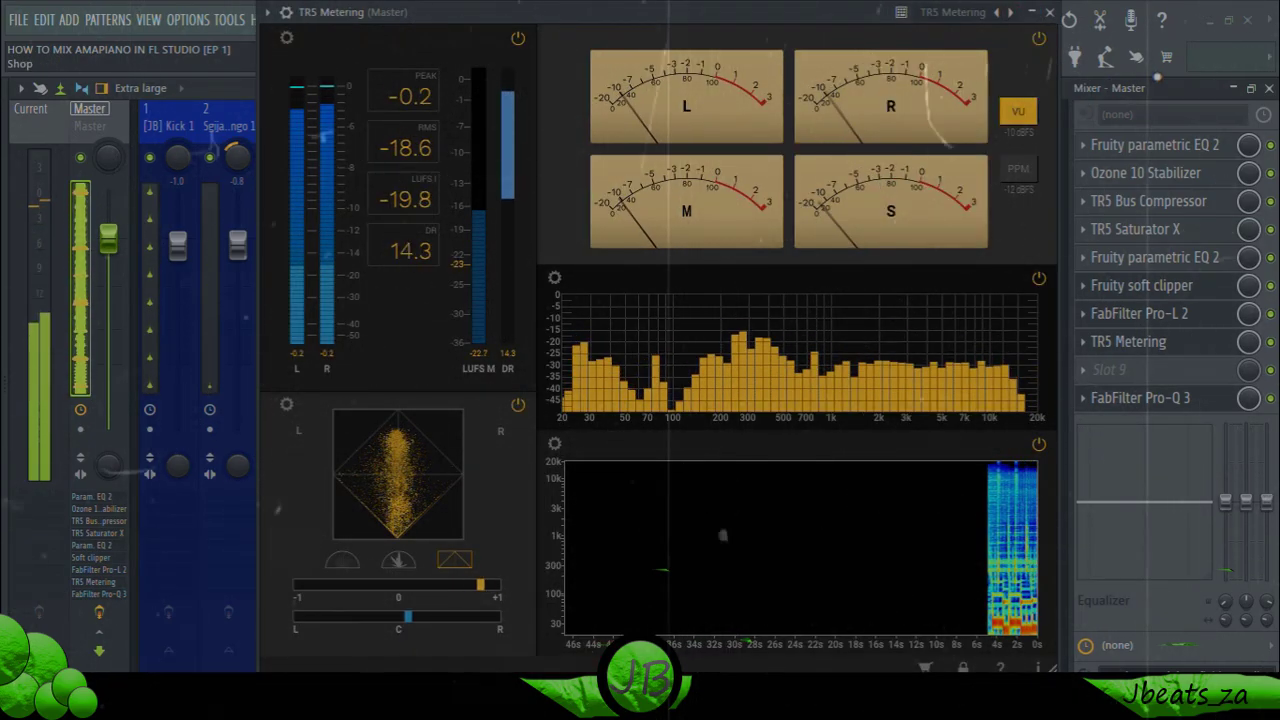
click(1049, 13)
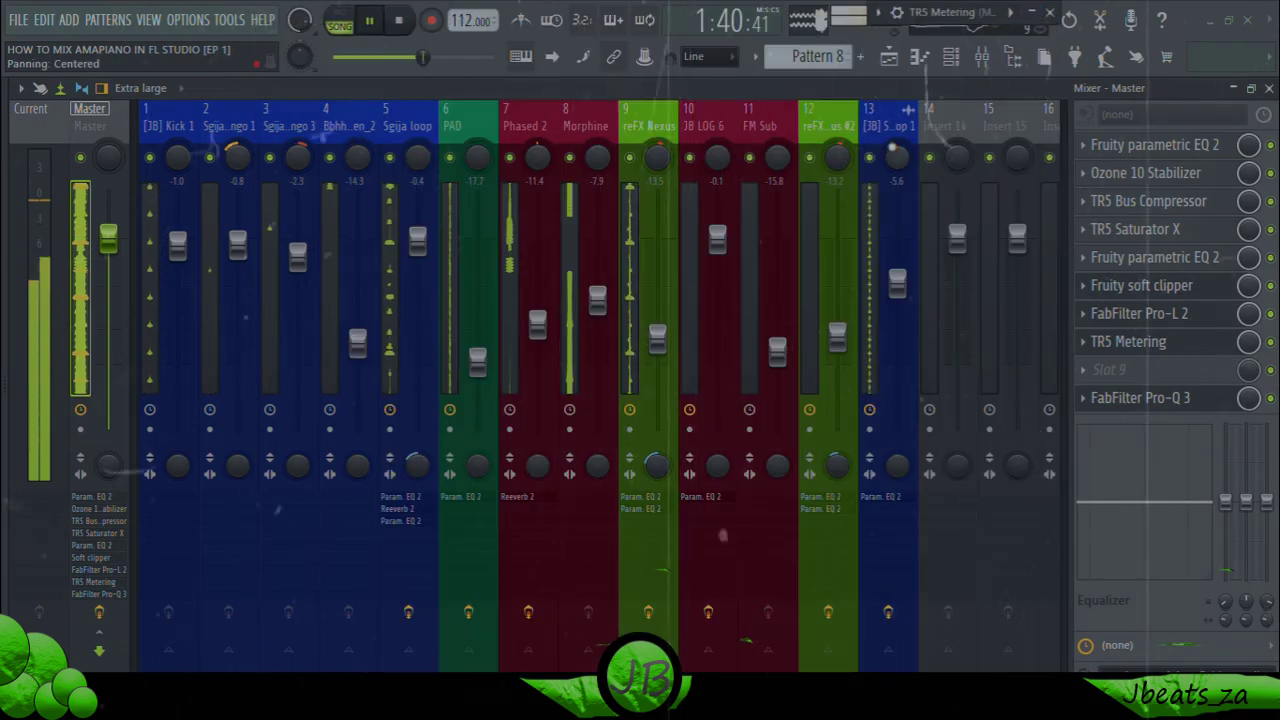
click(658, 343)
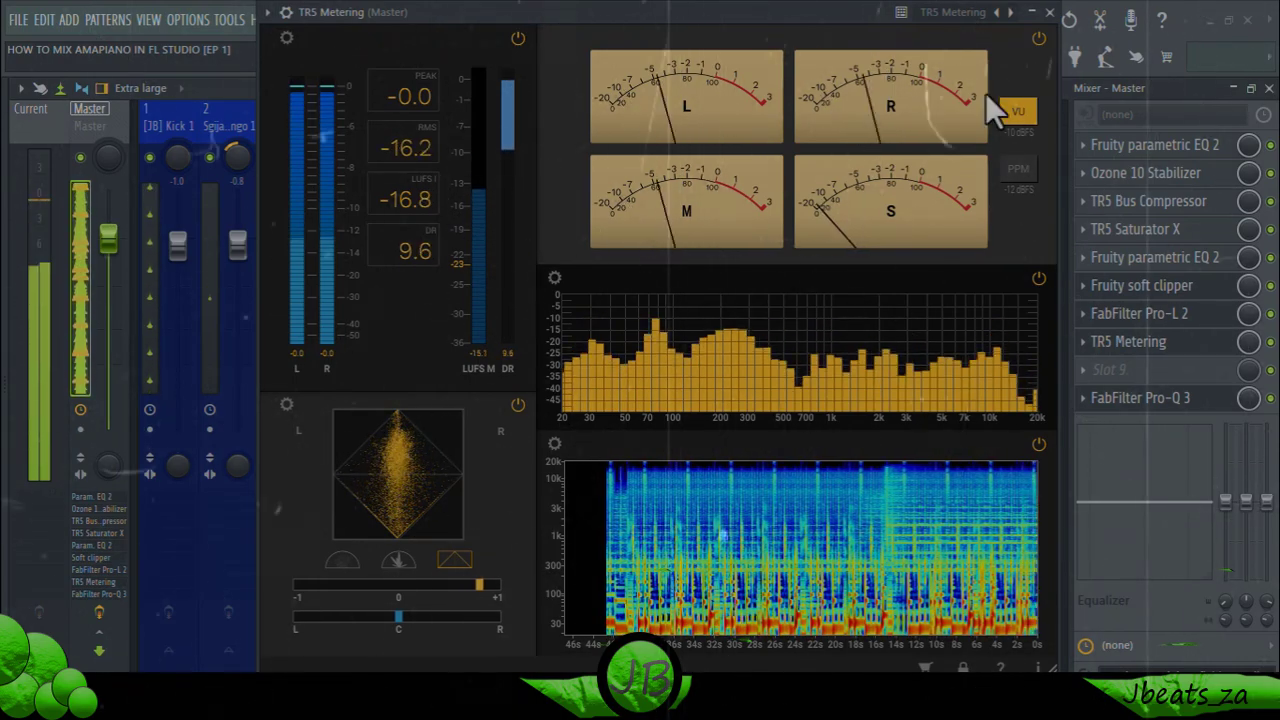
click(1032, 13)
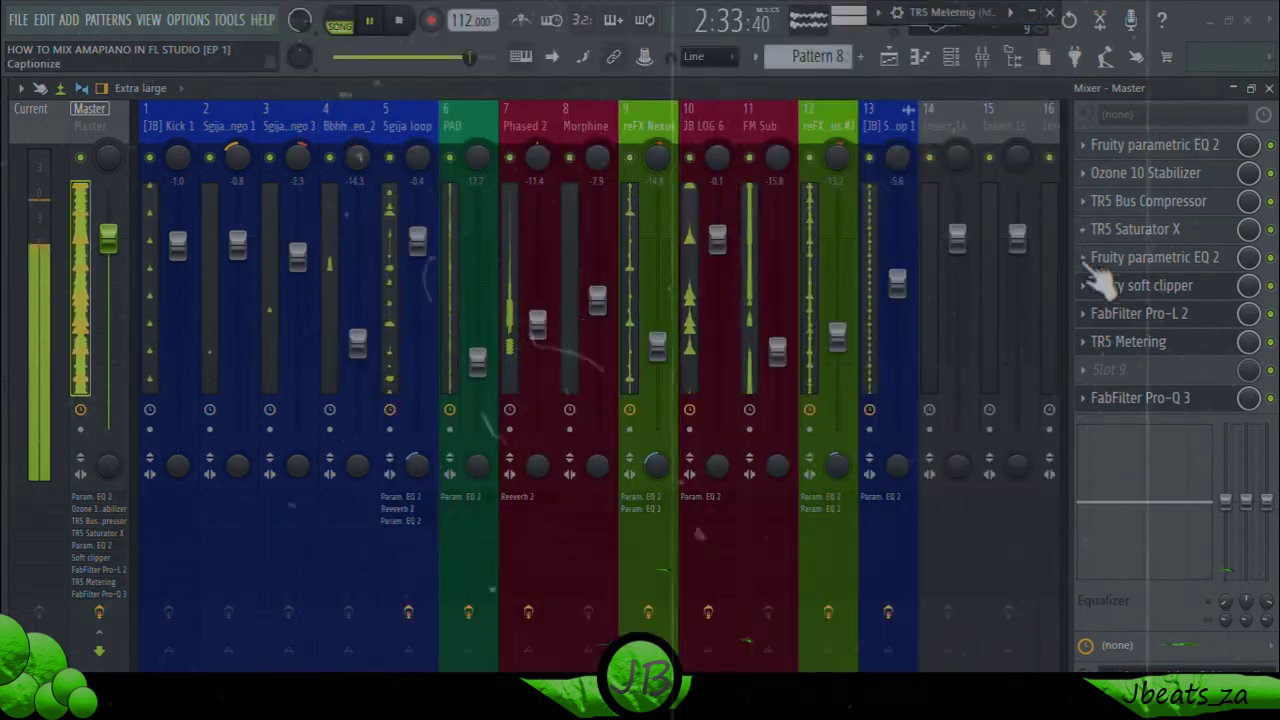
Step: Raise Pro-L 2's gain to about 10 dB and check the master level in TR5 Metering
click(1134, 318)
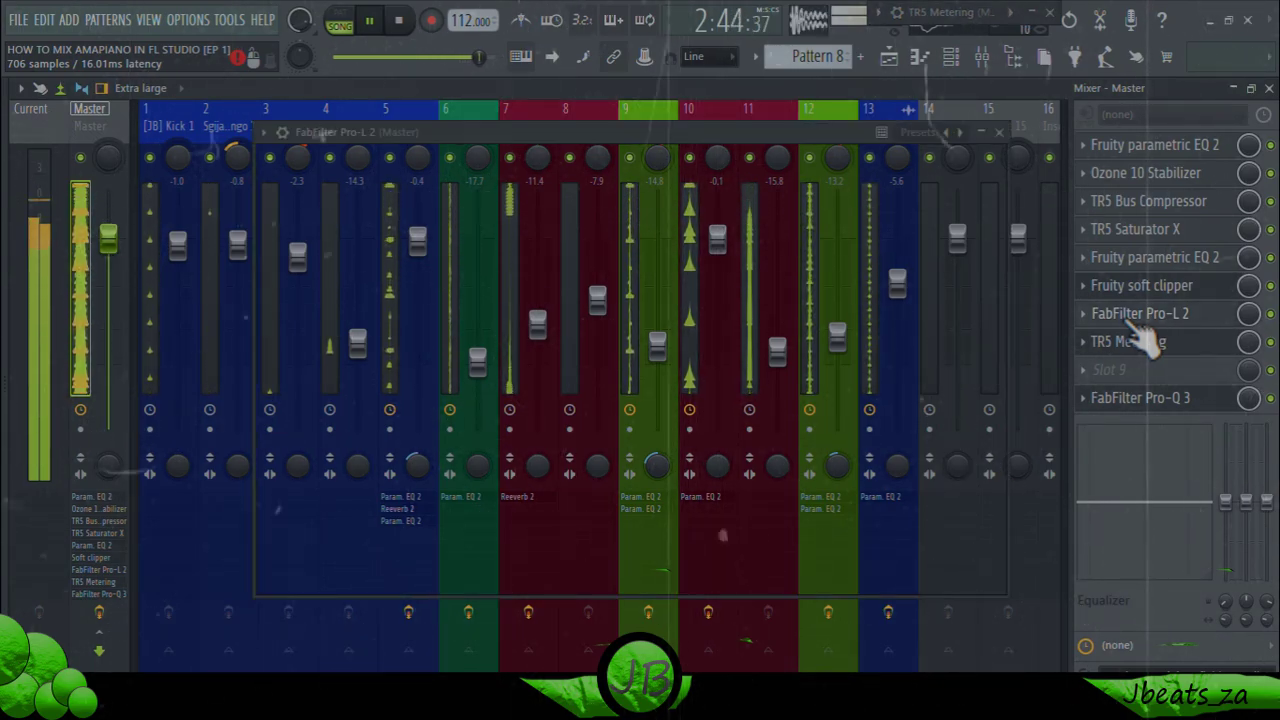
drag(288, 352, 309, 340)
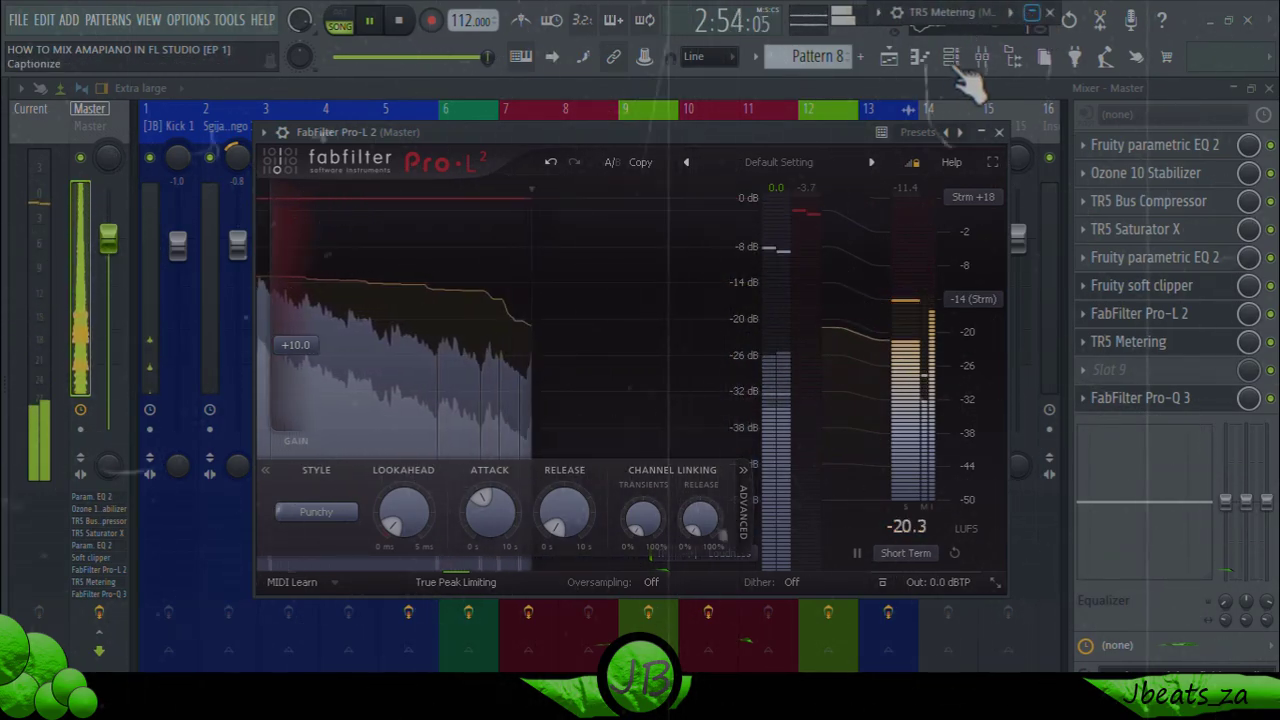
click(900, 20)
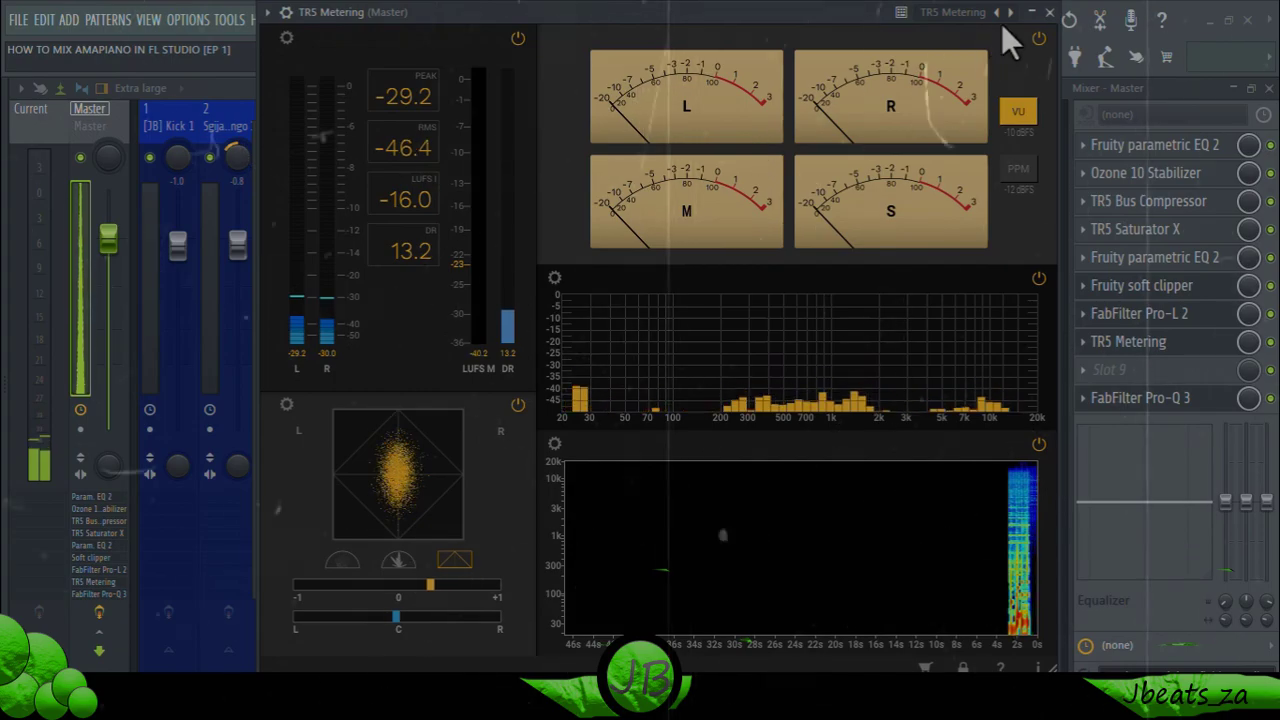
click(1032, 13)
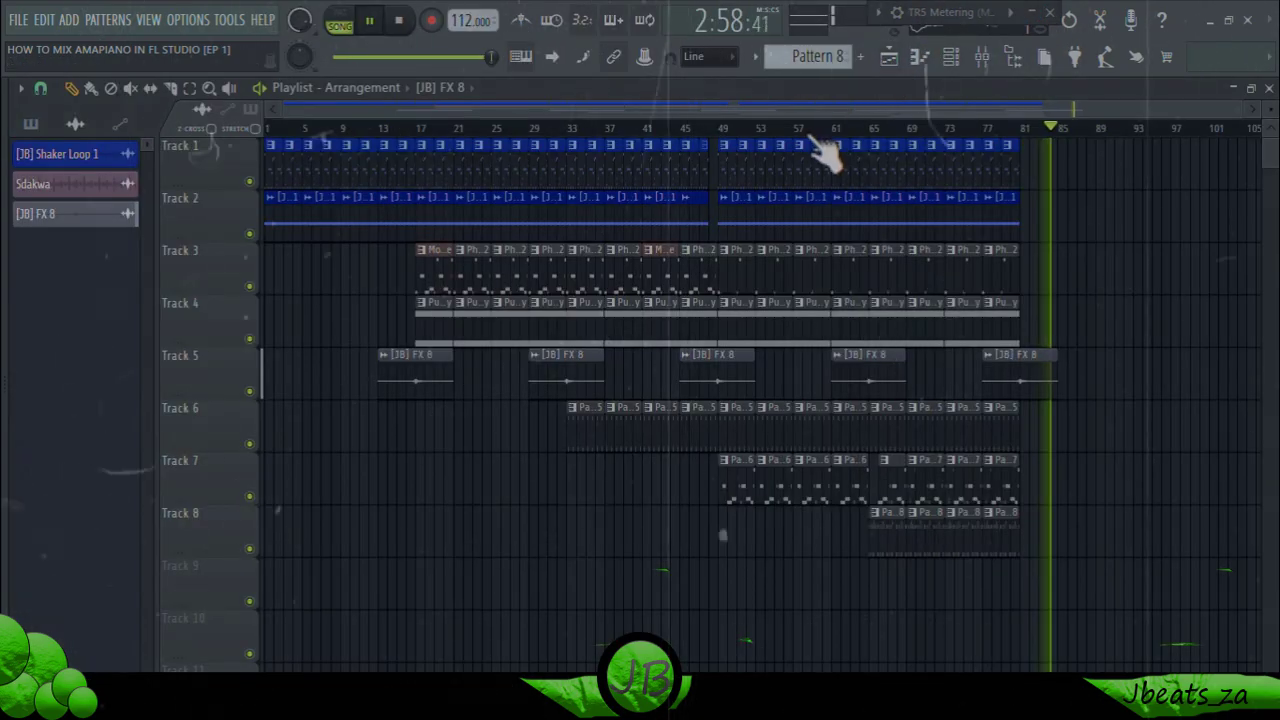
Step: Play the song from bar 49 and examine Pro-L 2's gain reduction and loudness on the full section
click(716, 130)
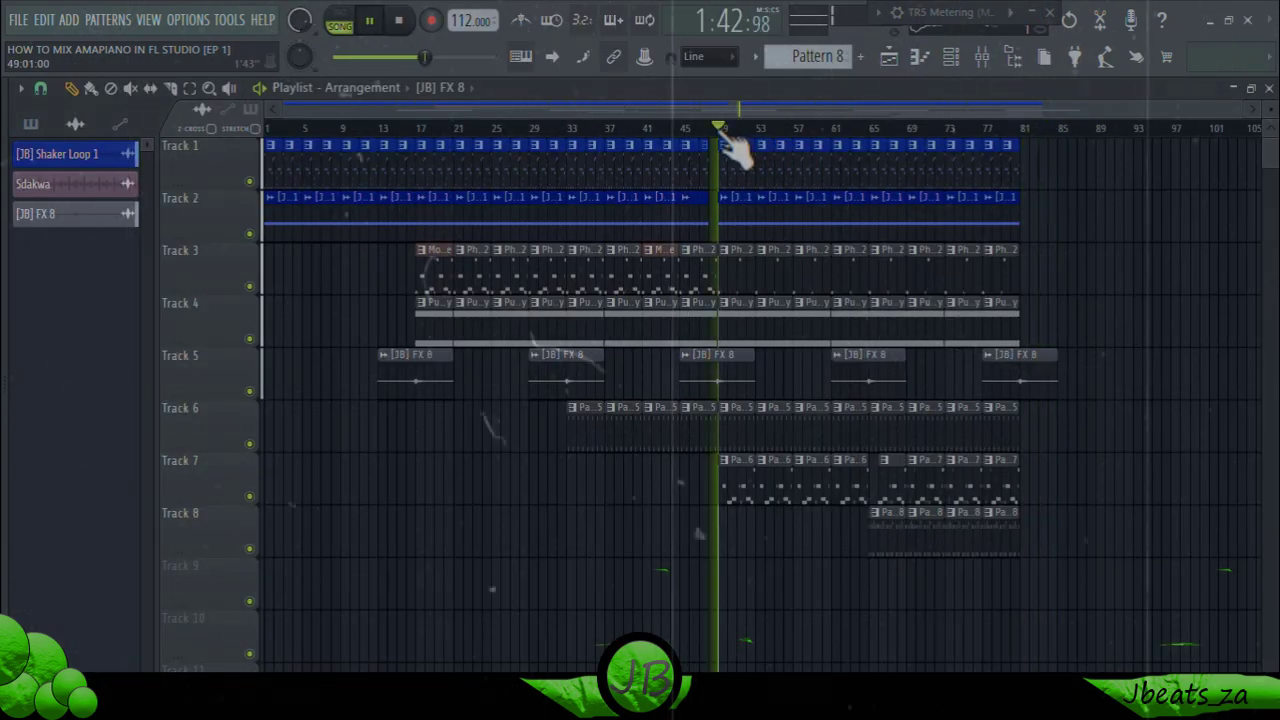
click(984, 58)
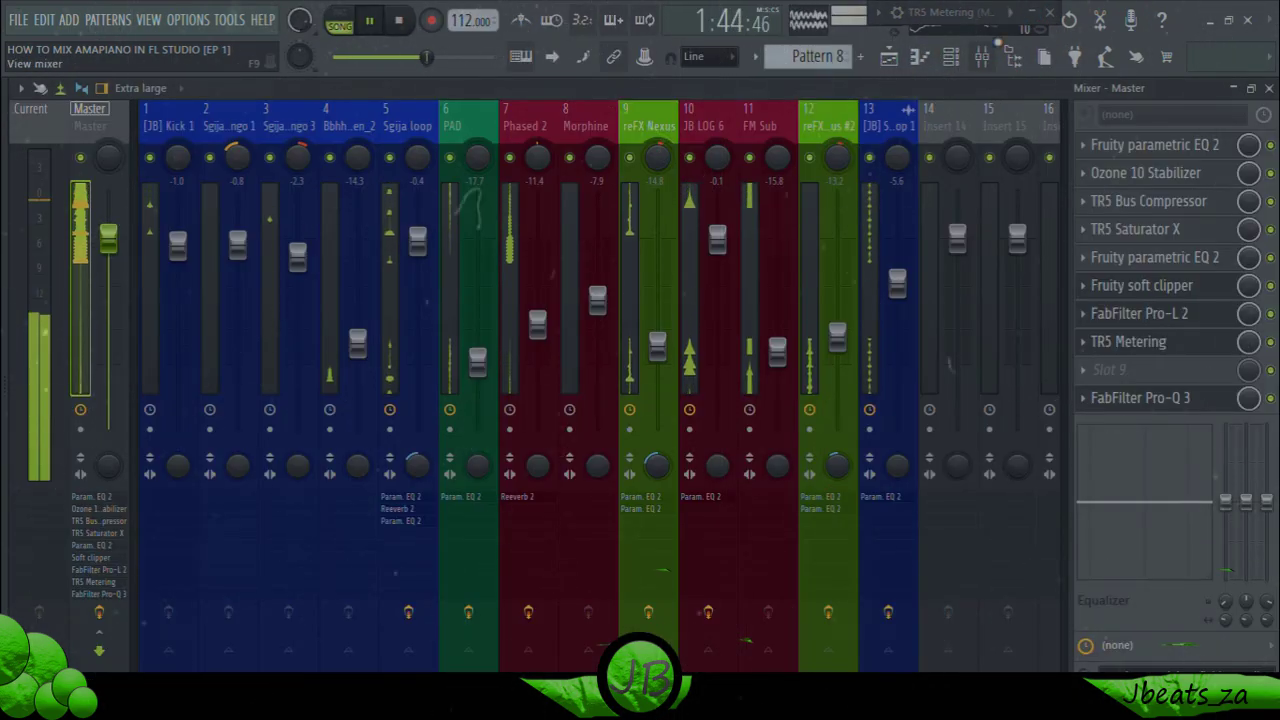
click(1172, 318)
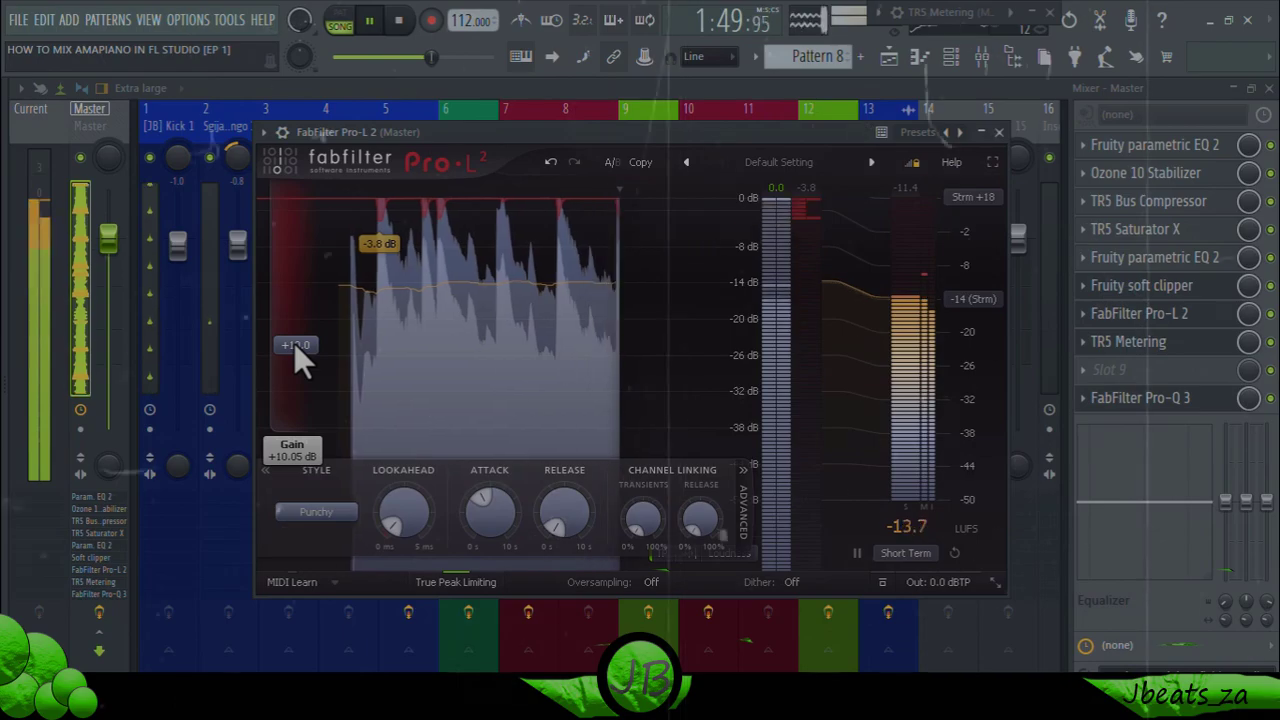
mouse_move(294, 346)
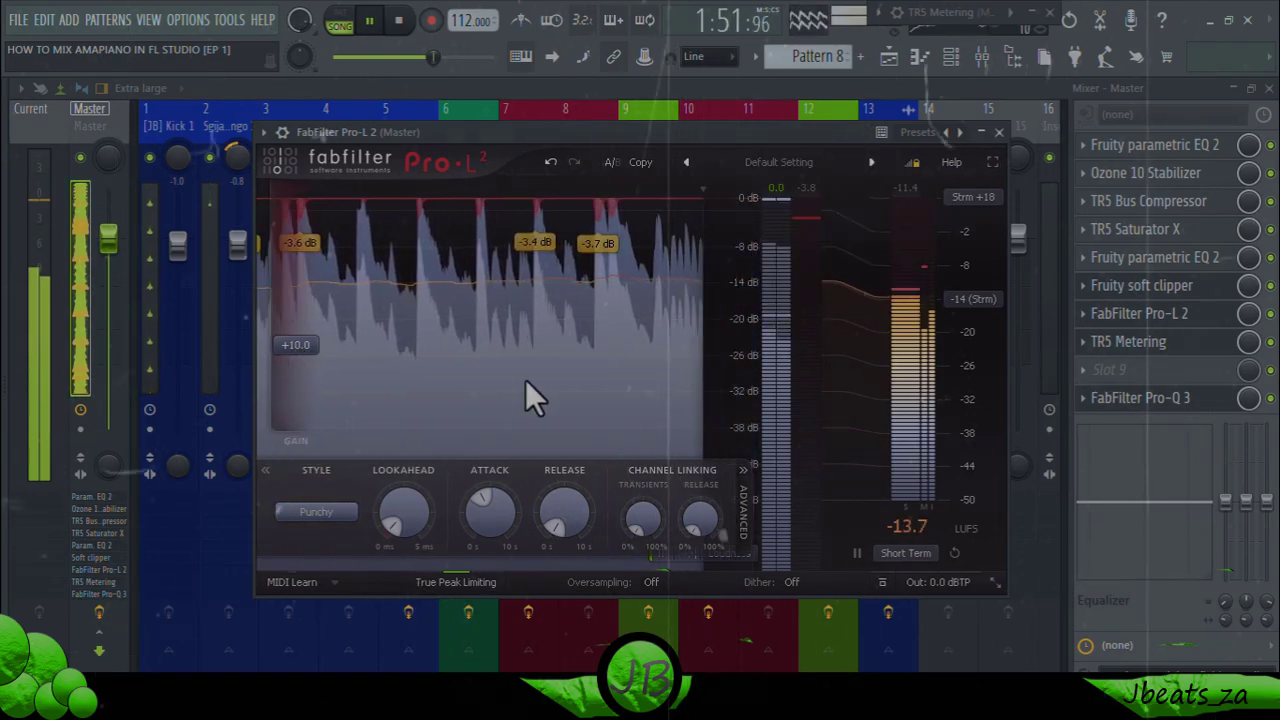
click(1190, 314)
Step: Fine-tune the master soft clipper's threshold to about -10.9 dB and check the loudness in TR5 Metering
click(1150, 286)
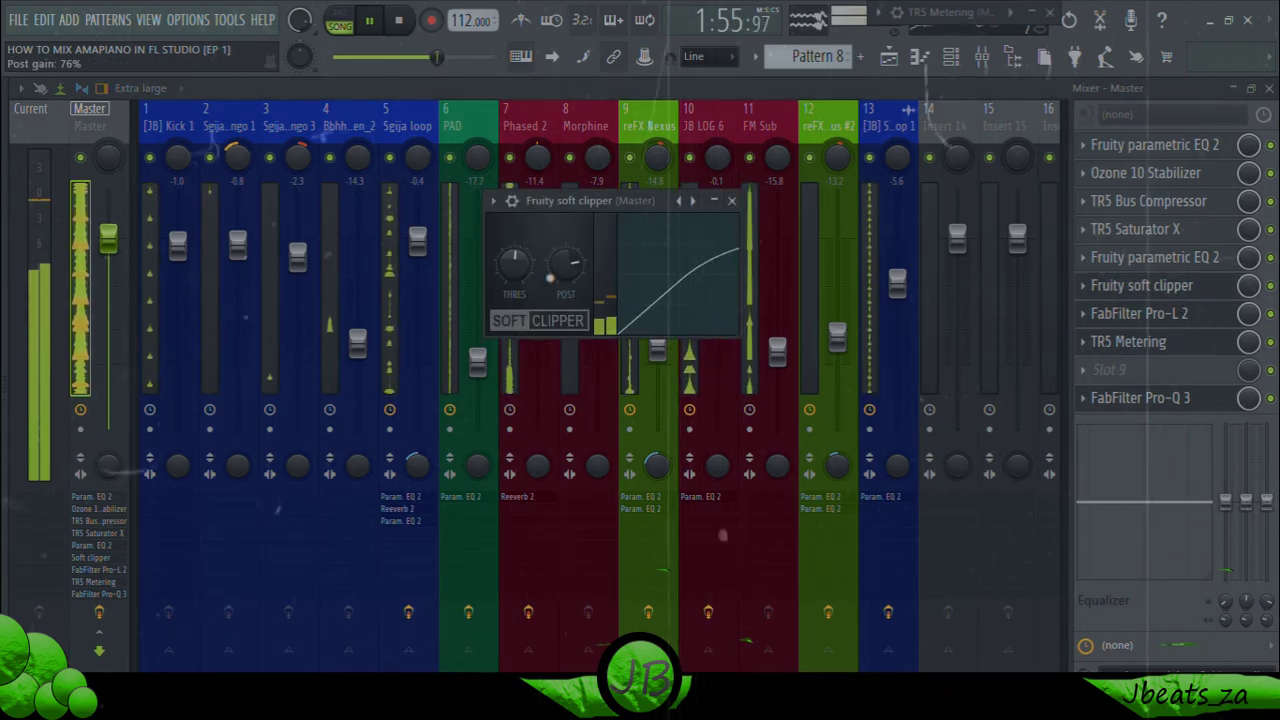
drag(513, 263, 513, 255)
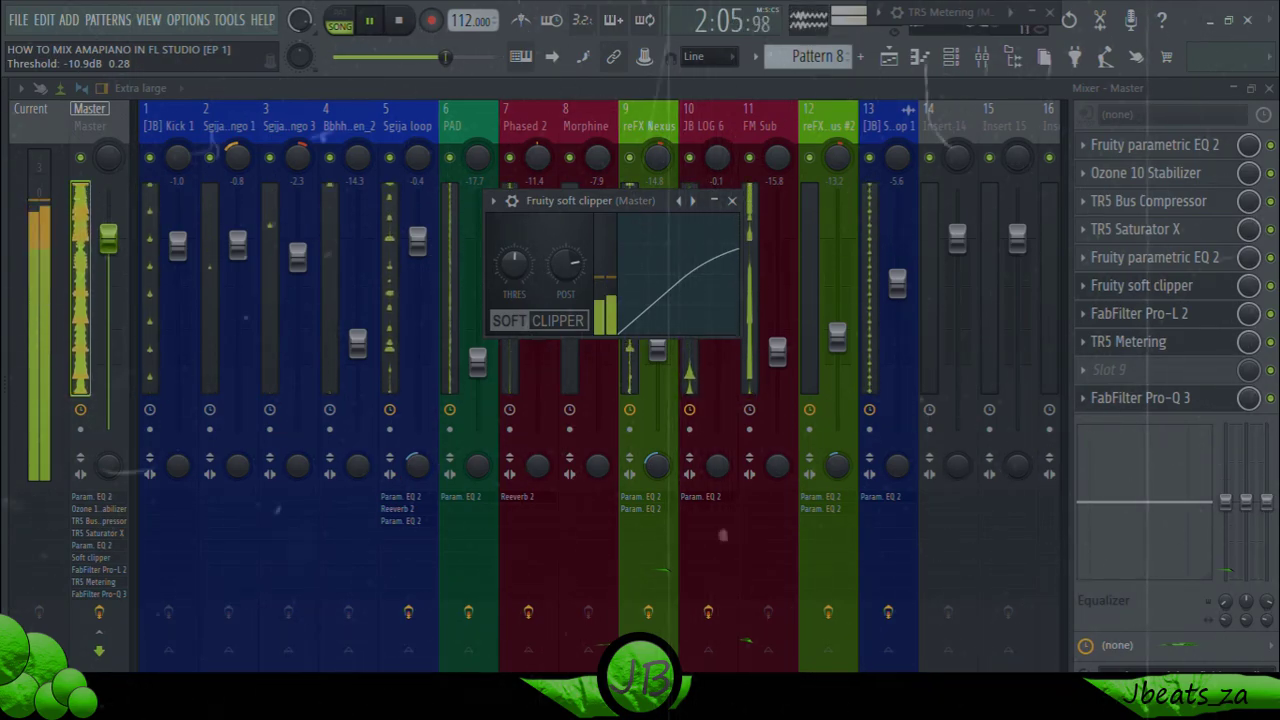
click(731, 200)
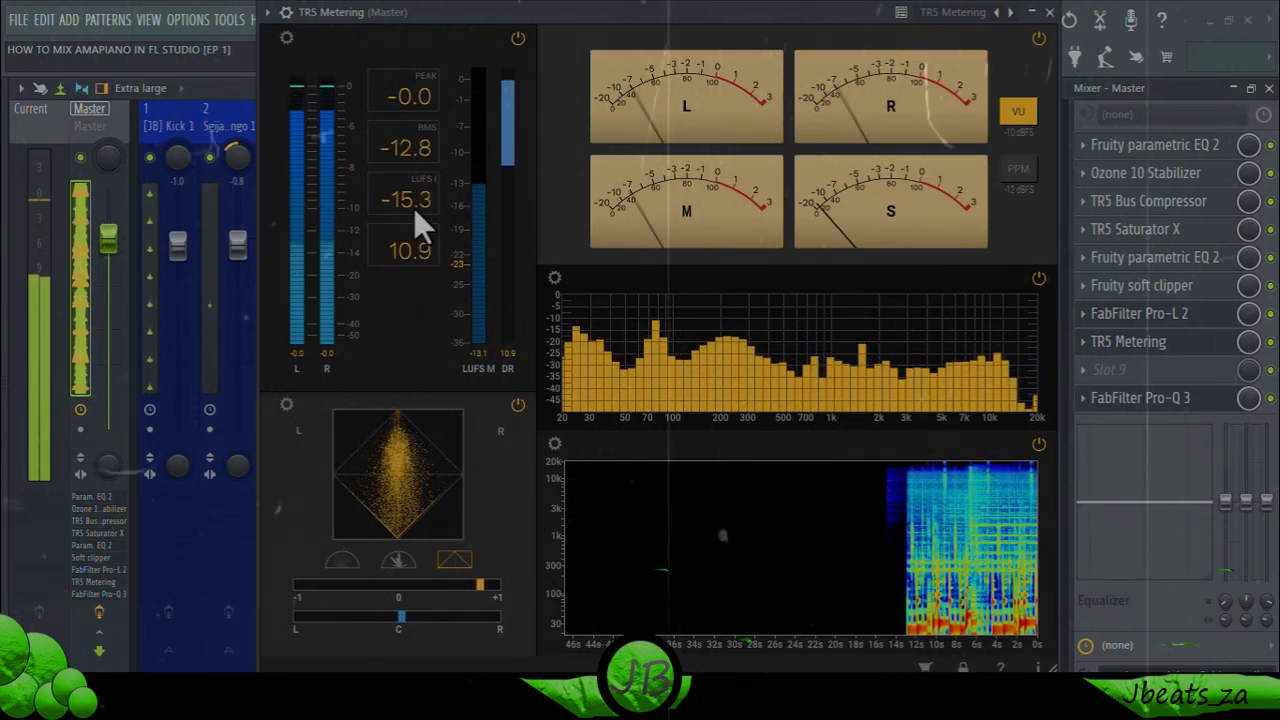
click(1049, 12)
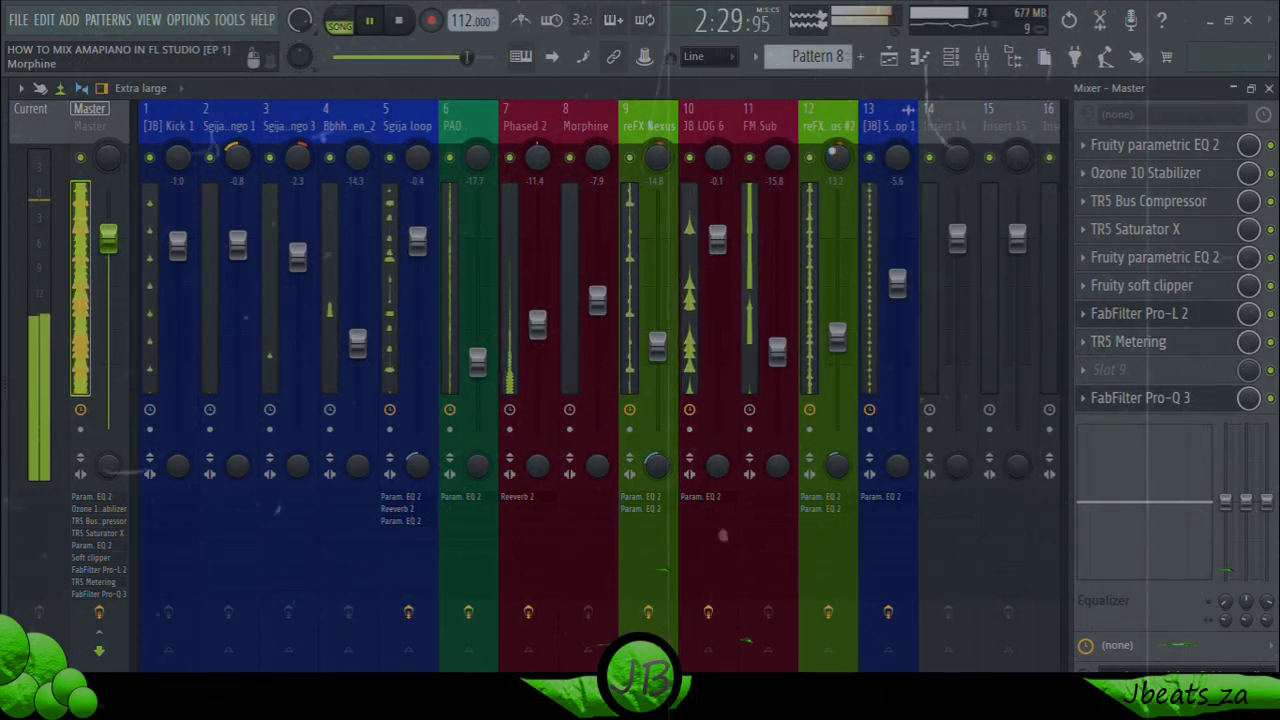
click(910, 76)
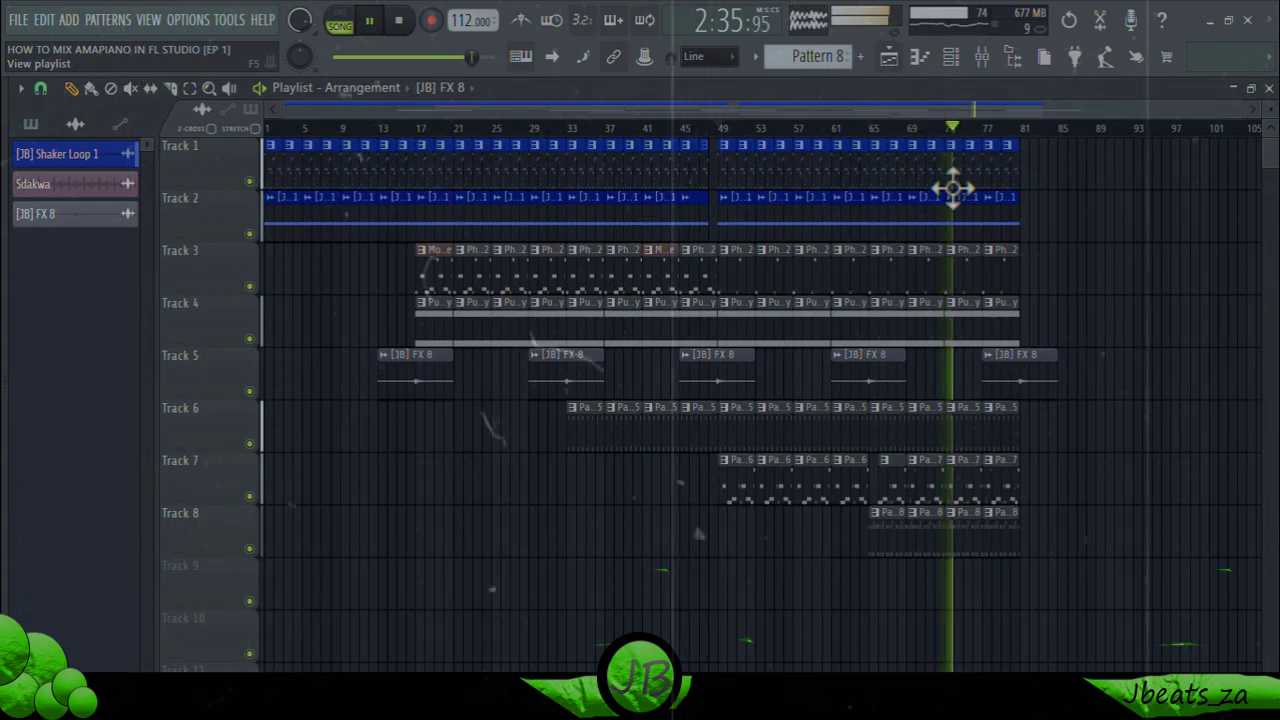
scroll(310, 468, up, 4)
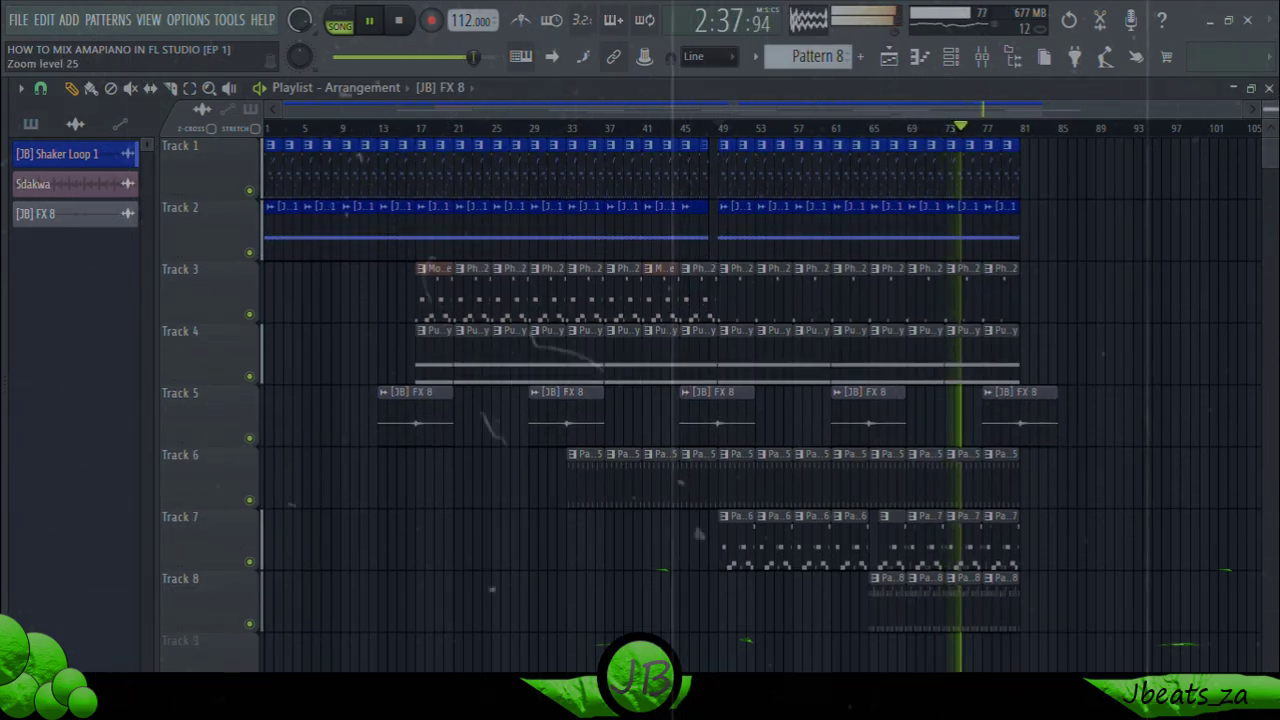
scroll(305, 465, down, 1)
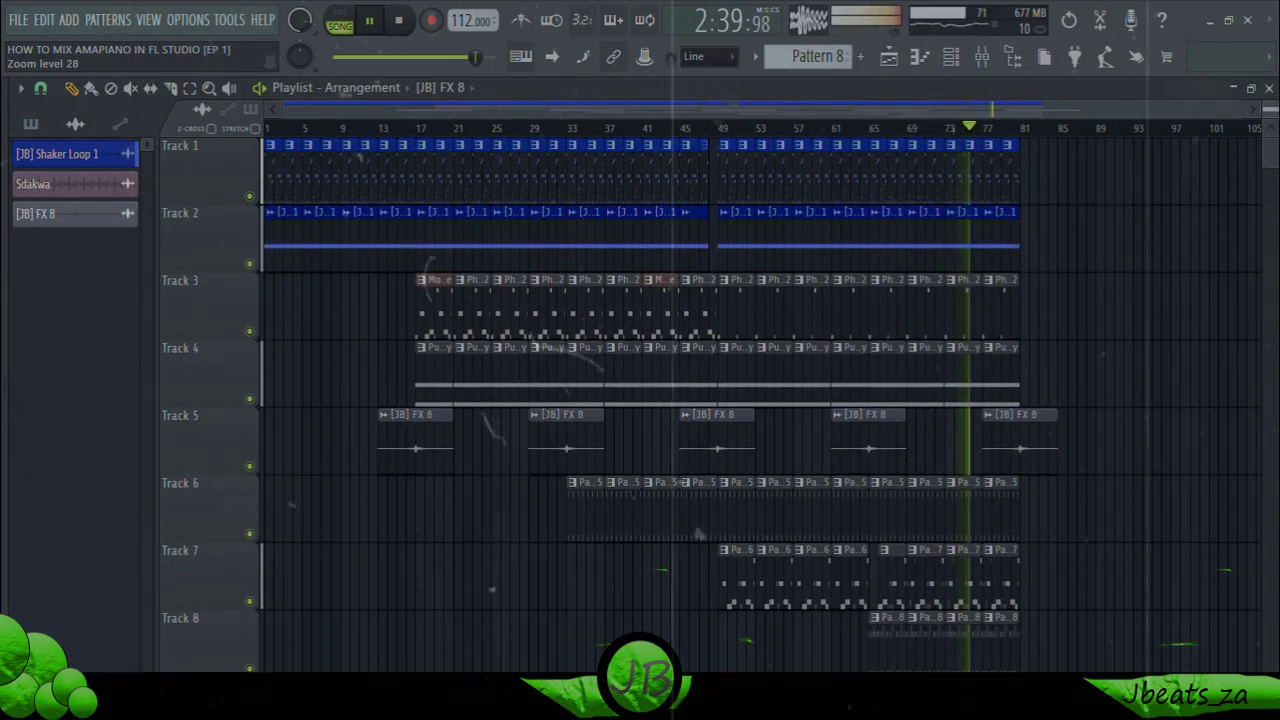
scroll(310, 465, up, 1)
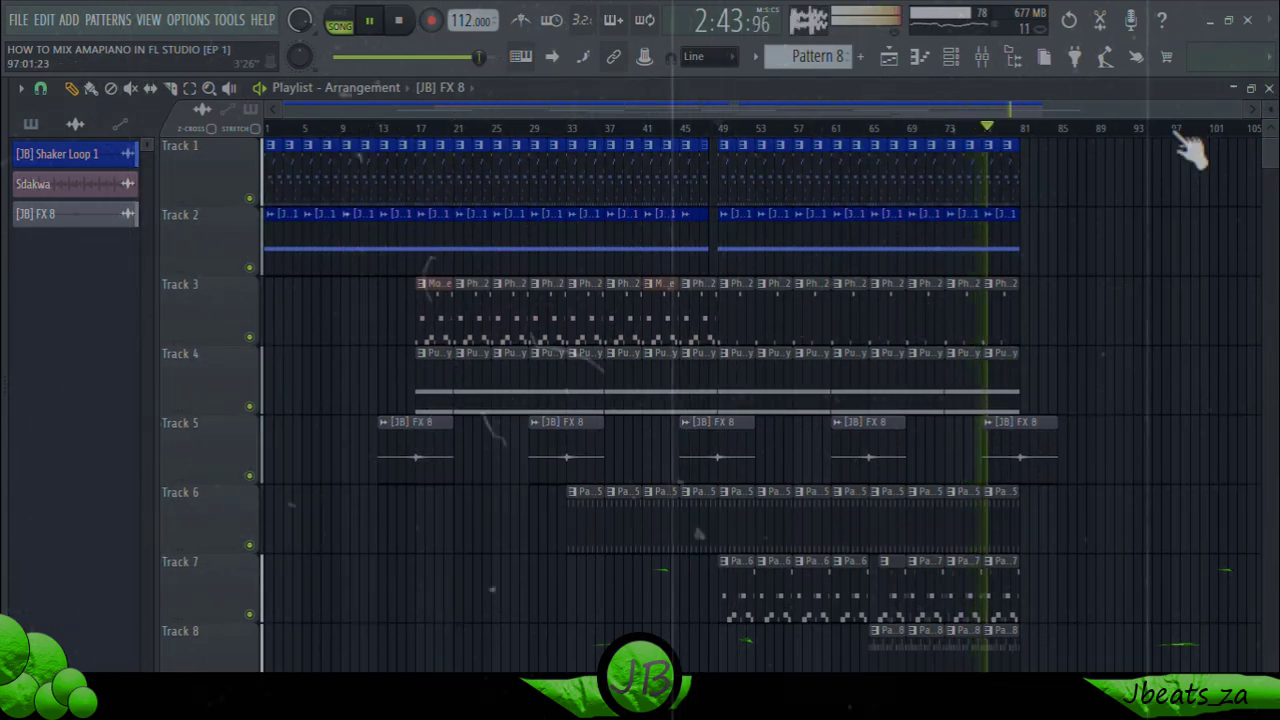
click(1013, 57)
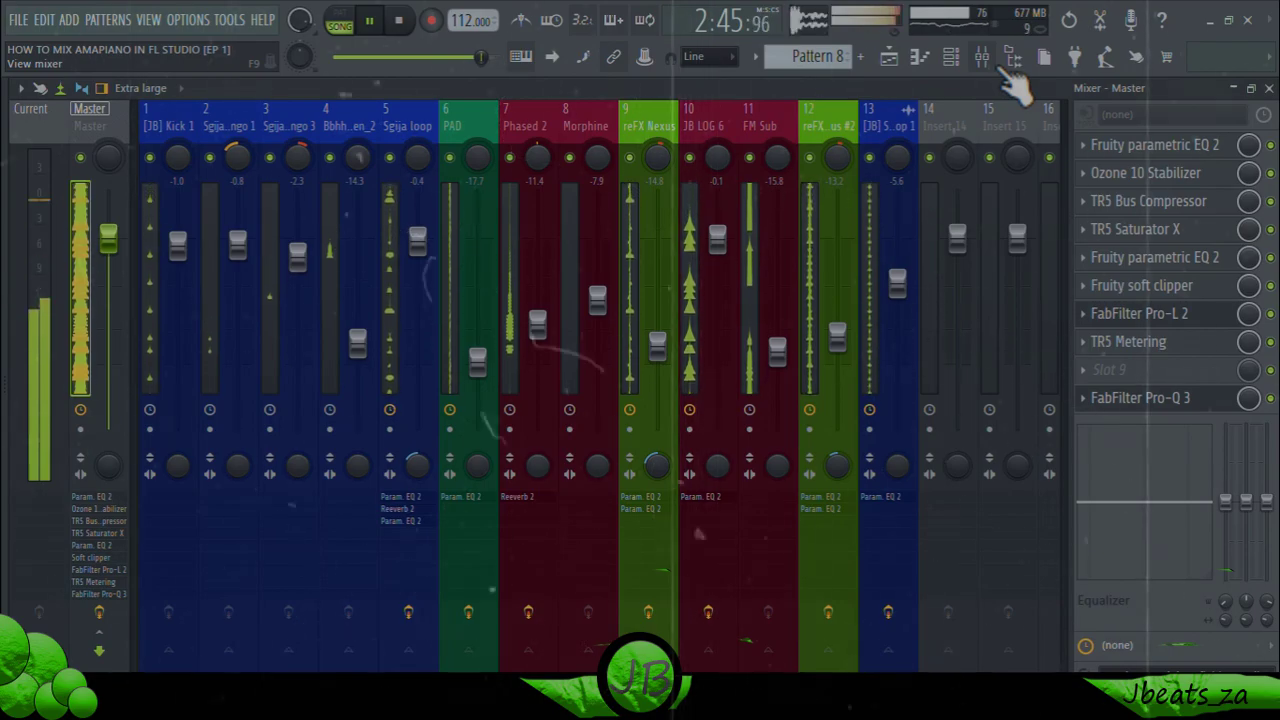